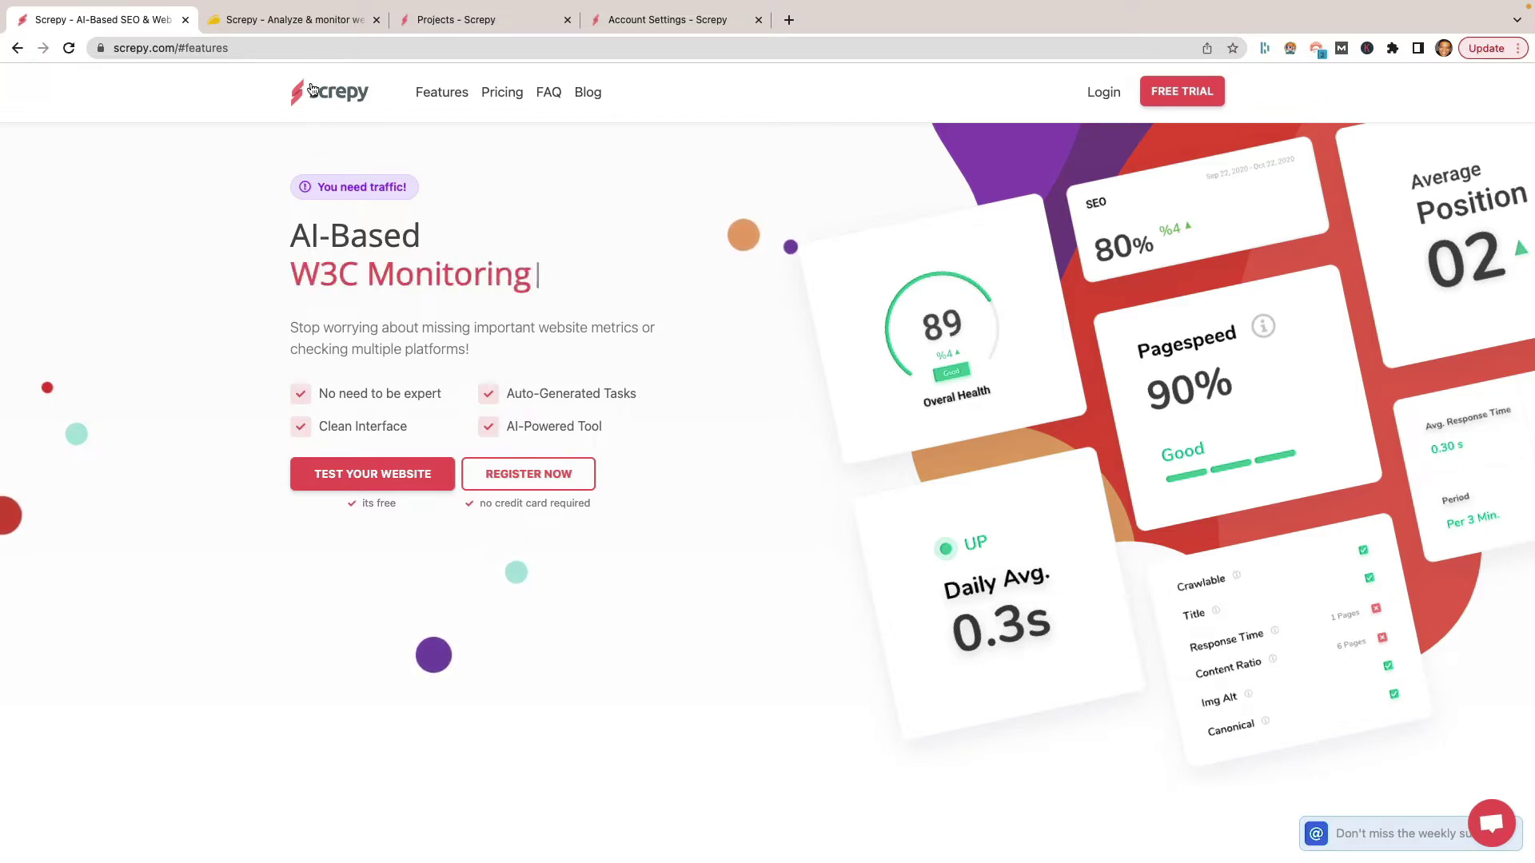
pyautogui.click(303, 21)
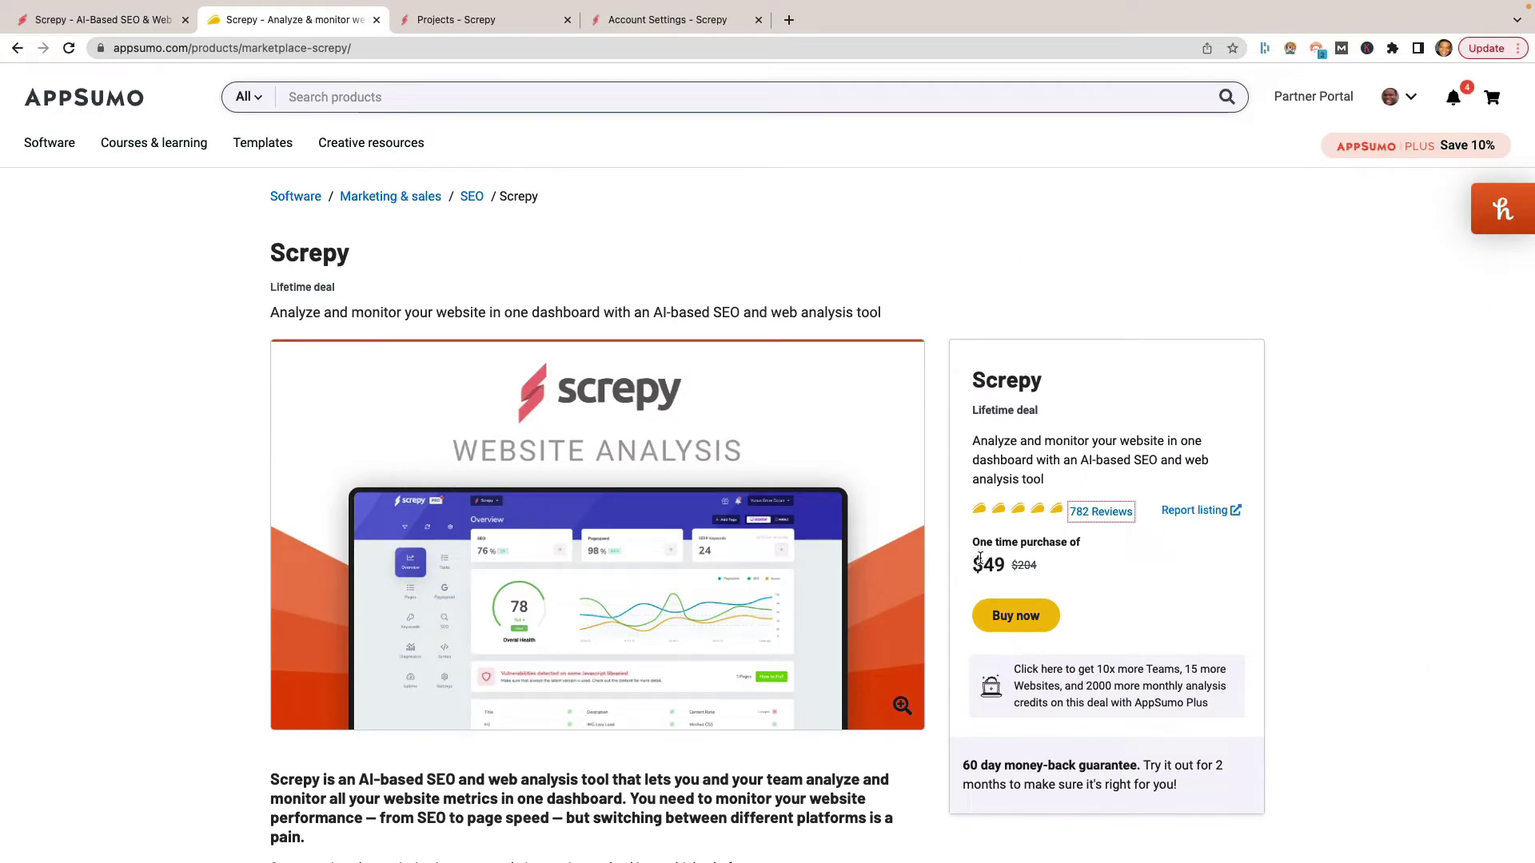
pyautogui.moveTo(973, 566); pyautogui.dragTo(1037, 567)
pyautogui.click(1096, 552)
pyautogui.scroll(-9, 923, 586)
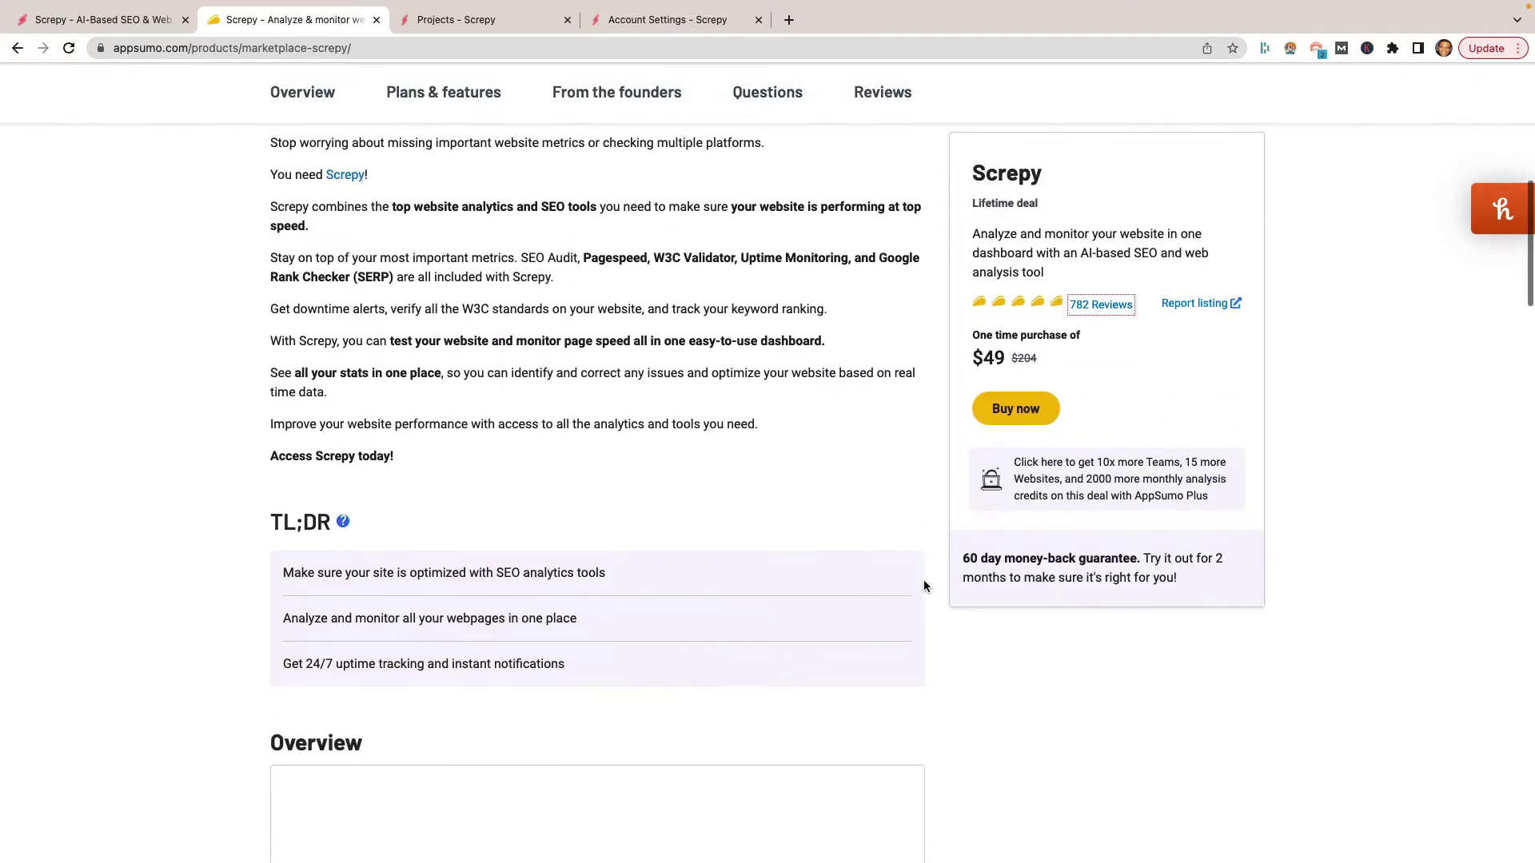
pyautogui.scroll(10, 924, 586)
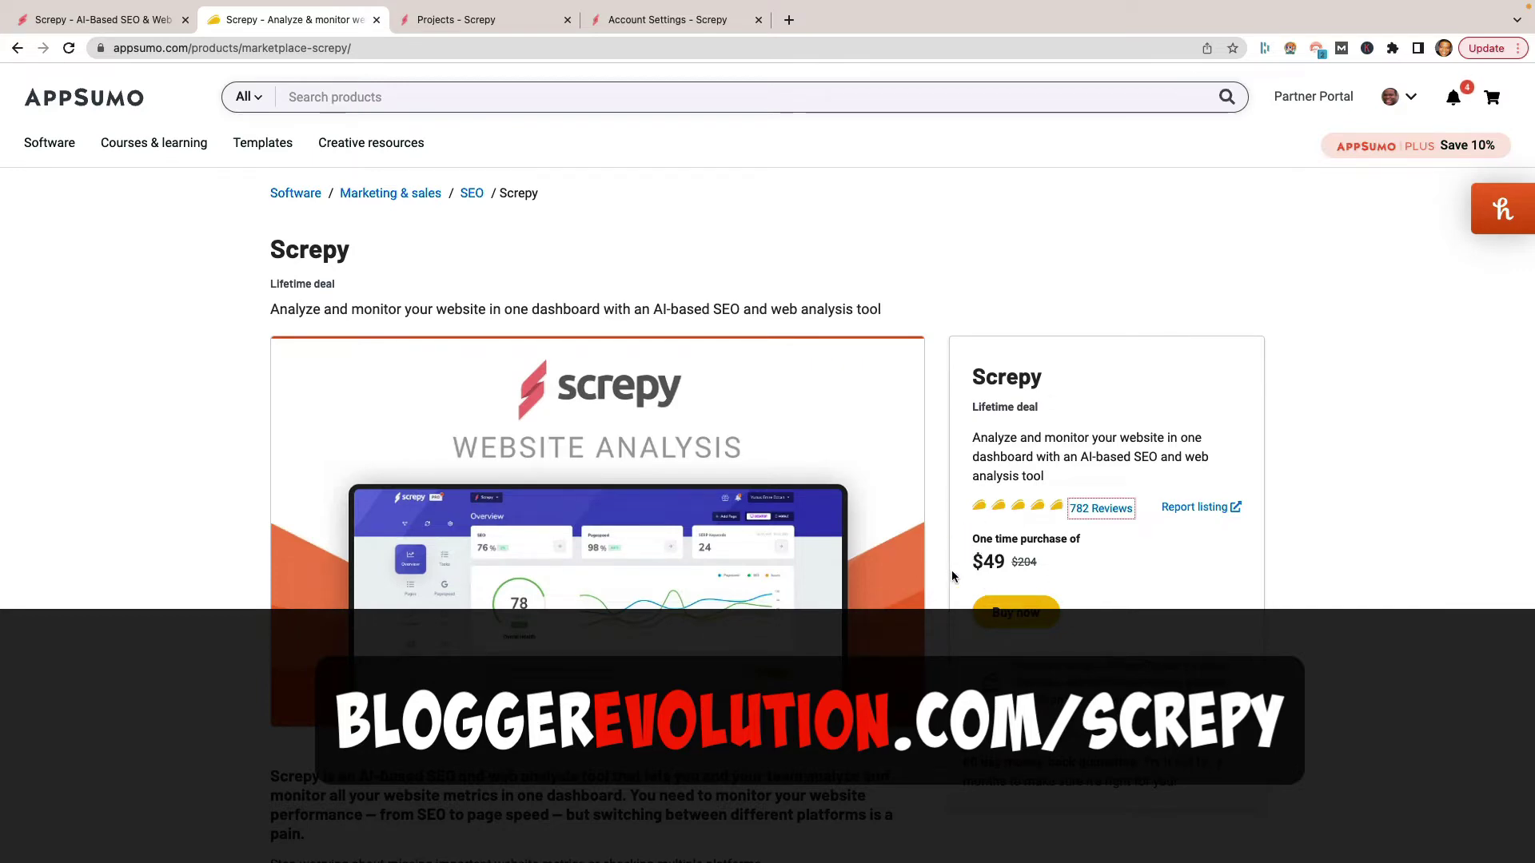
# Step: Scroll through the zoomed-in Plans & features of the $49 AppSumo lifetime deal
pyautogui.scroll(-15, 911, 473)
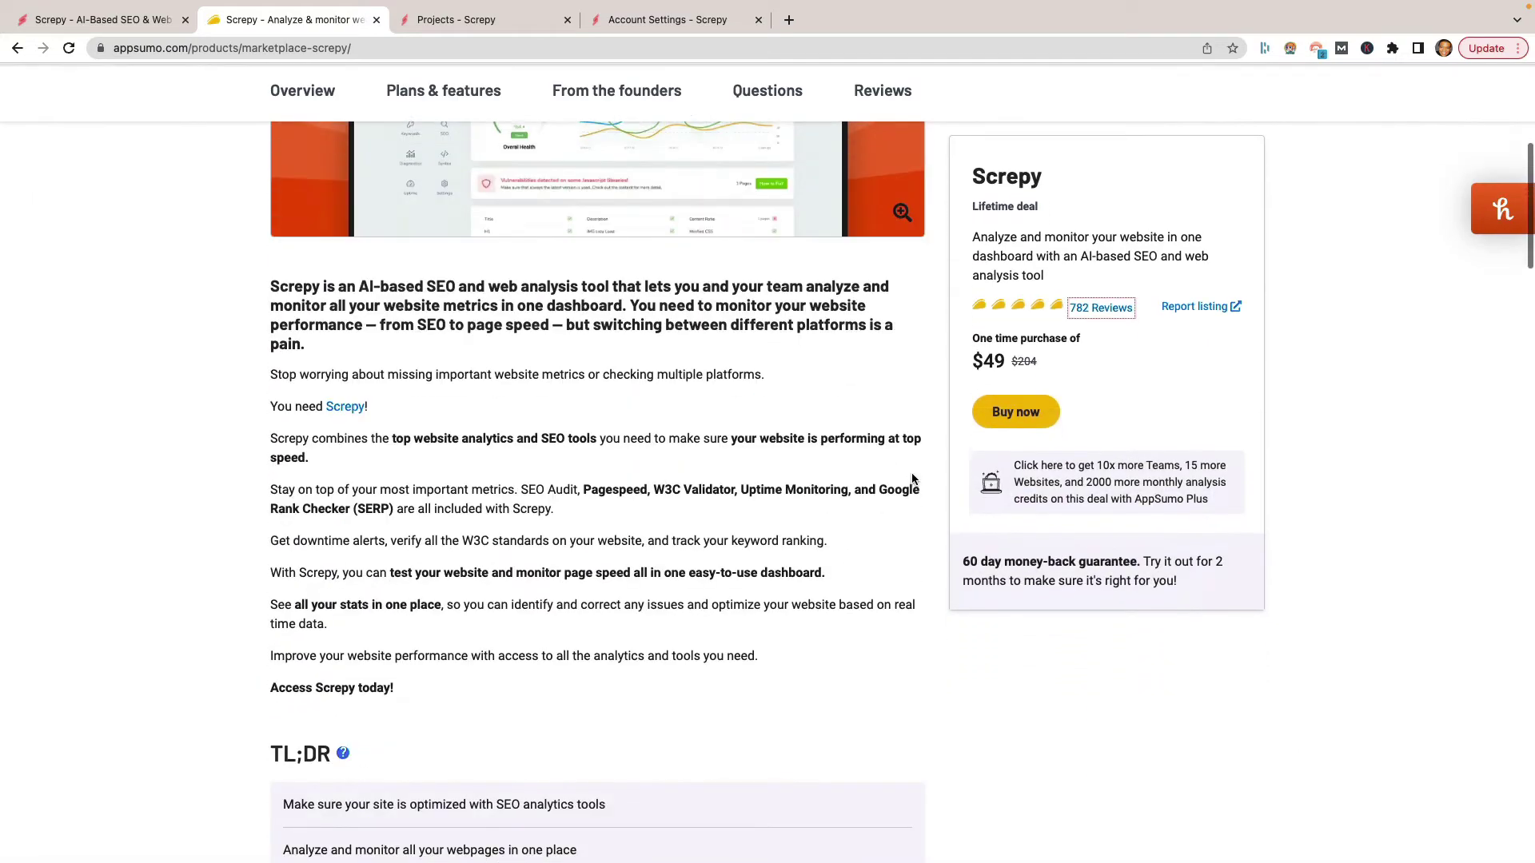
pyautogui.scroll(-6, 912, 478)
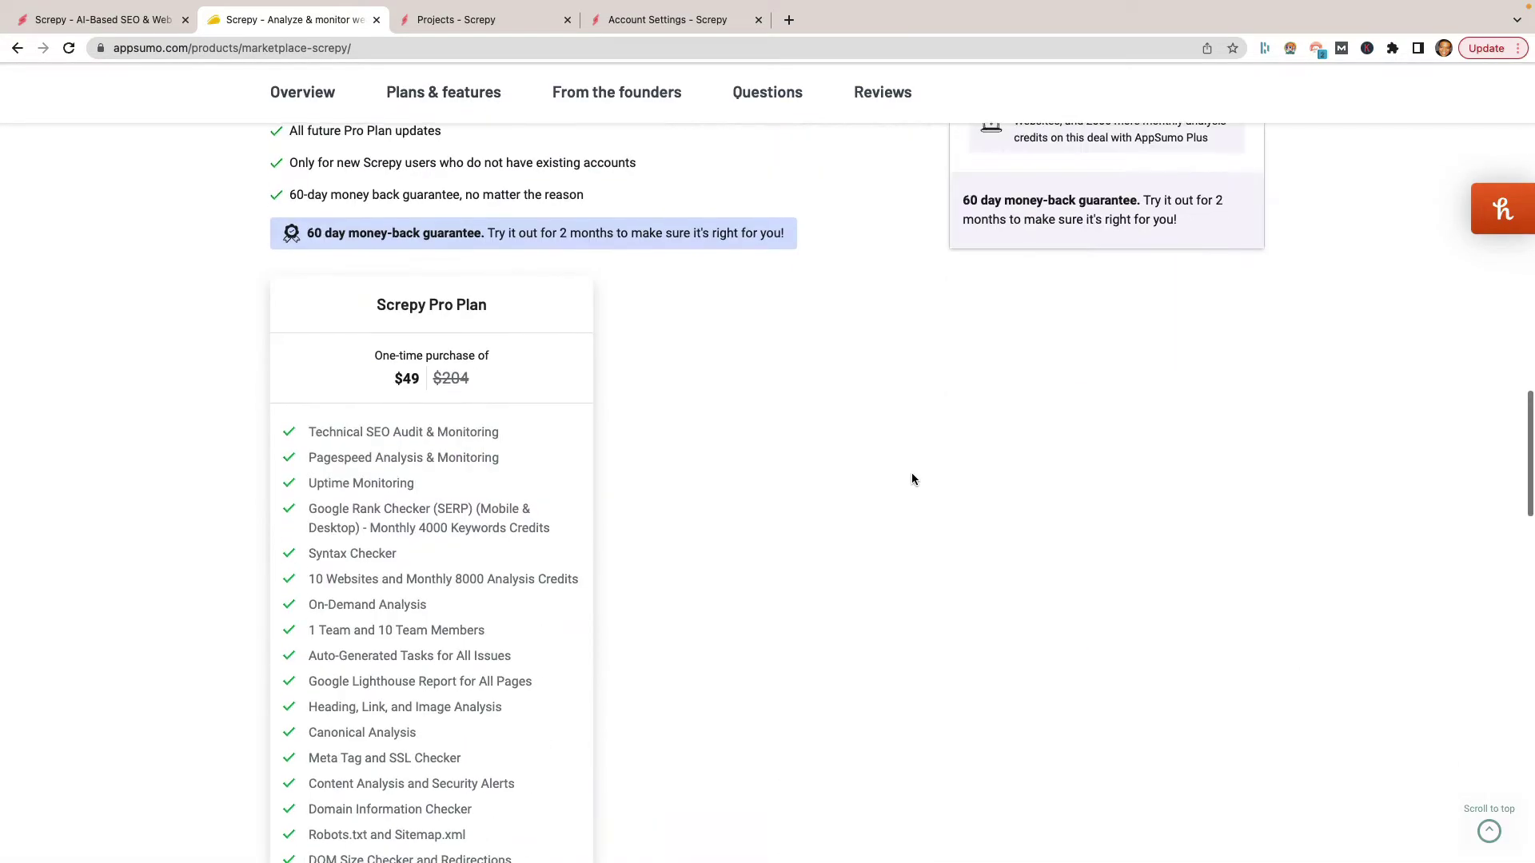
pyautogui.scroll(-4, 912, 478)
pyautogui.scroll(1, 912, 478)
pyautogui.scroll(-3, 912, 478)
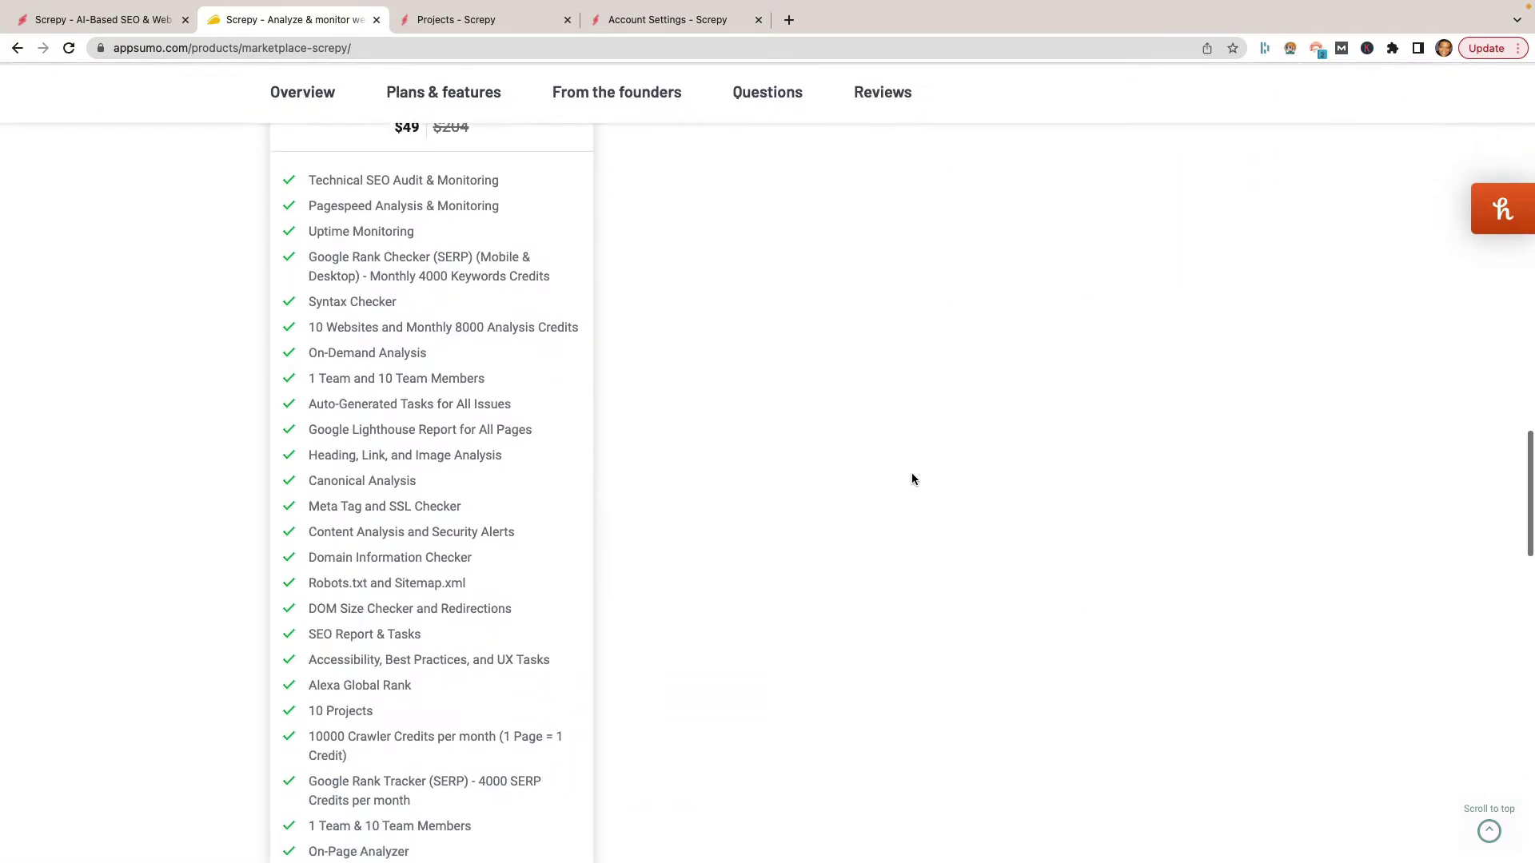
pyautogui.scroll(1, 912, 478)
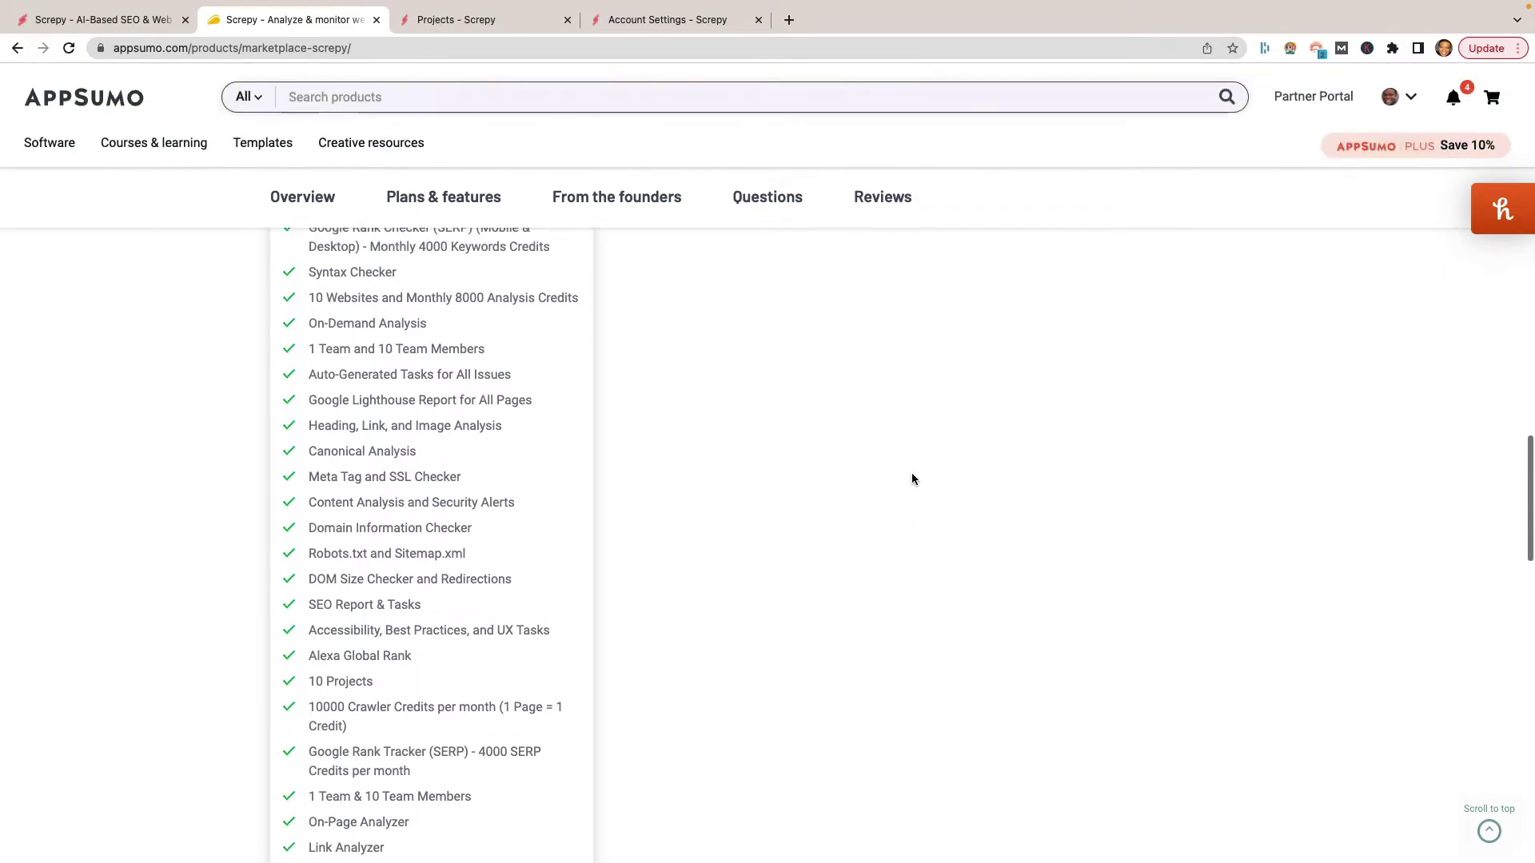
pyautogui.scroll(5, 393, 468)
pyautogui.scroll(3, 394, 462)
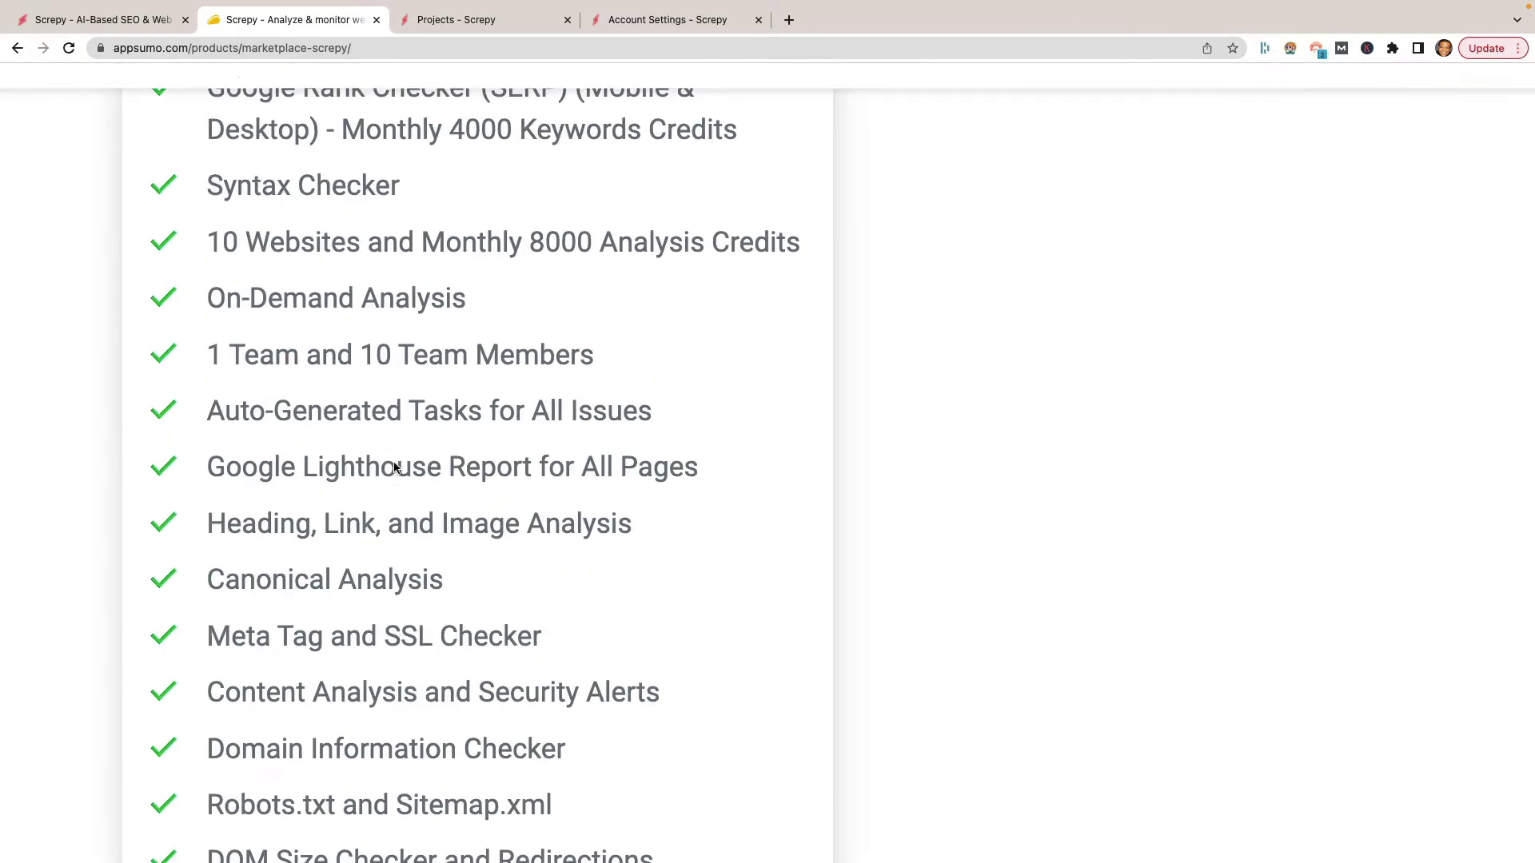
pyautogui.scroll(-1, 394, 462)
pyautogui.scroll(2, 394, 462)
pyautogui.scroll(-3, 394, 462)
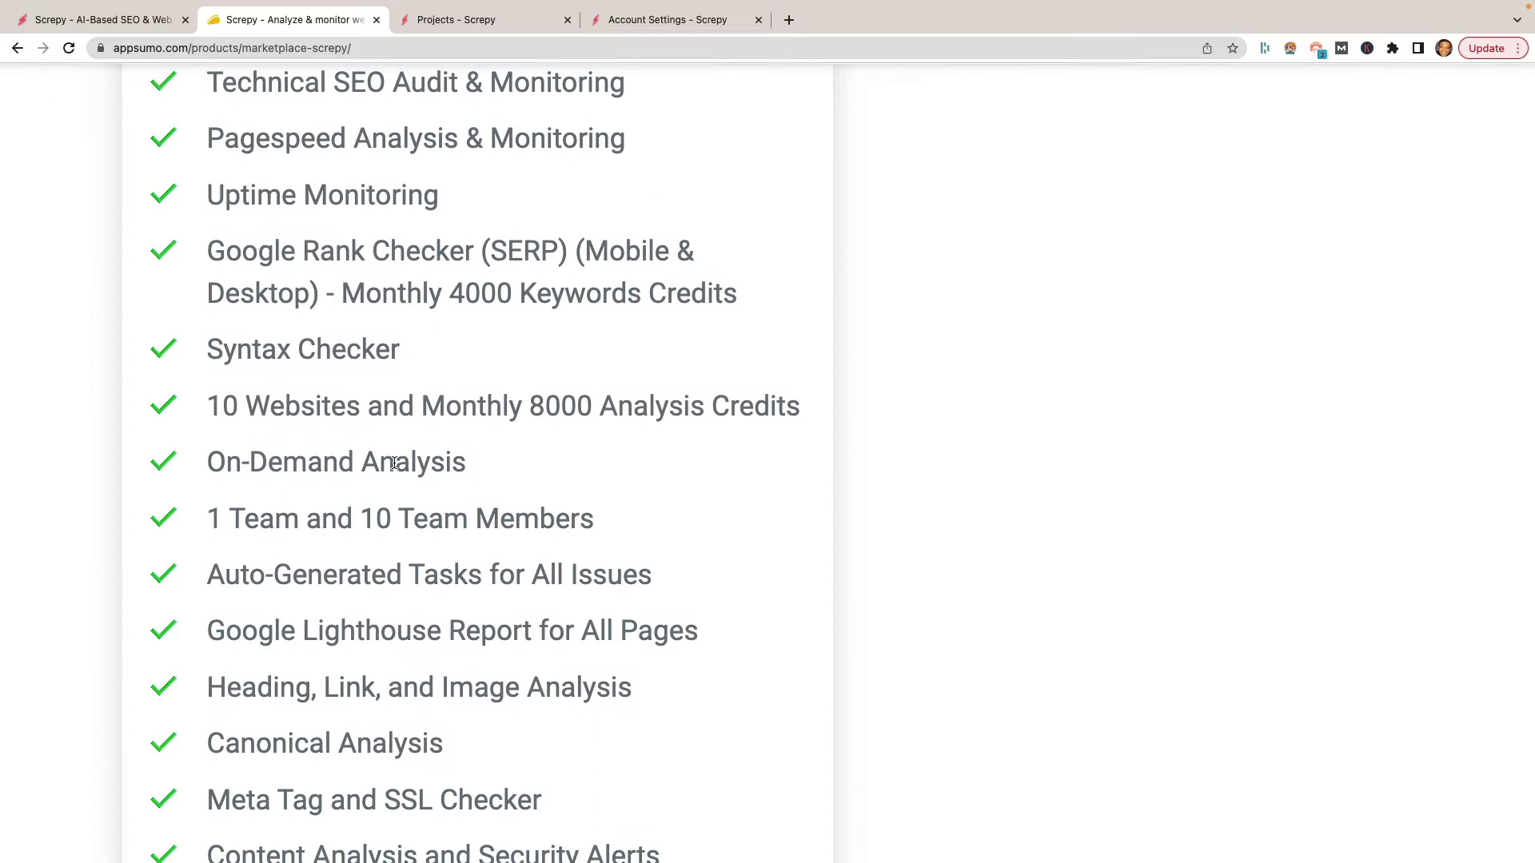
pyautogui.scroll(5, 951, 417)
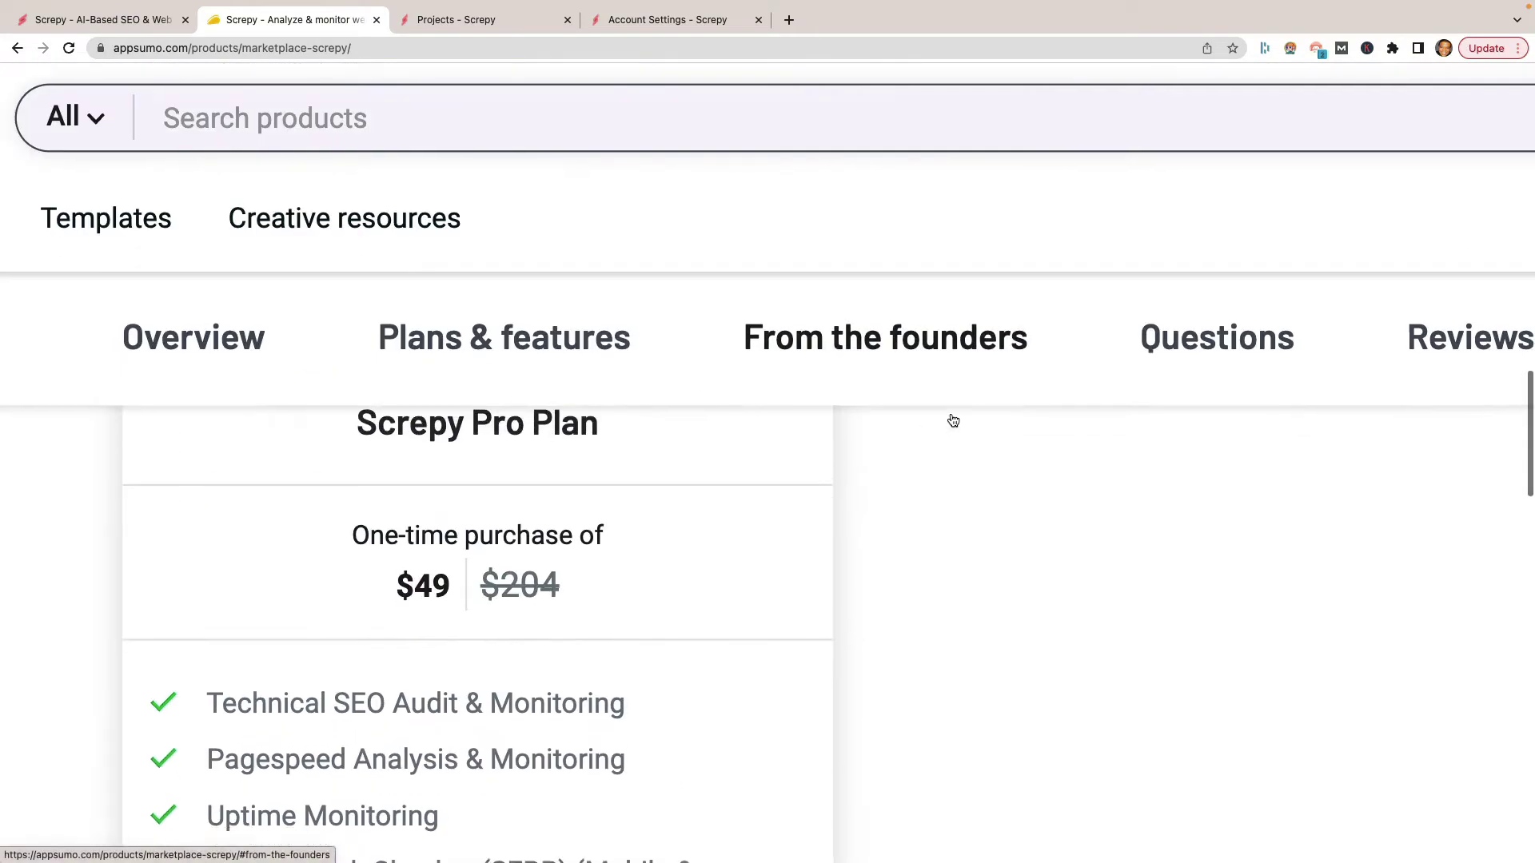
pyautogui.scroll(-3, 951, 418)
pyautogui.scroll(-1, 548, 288)
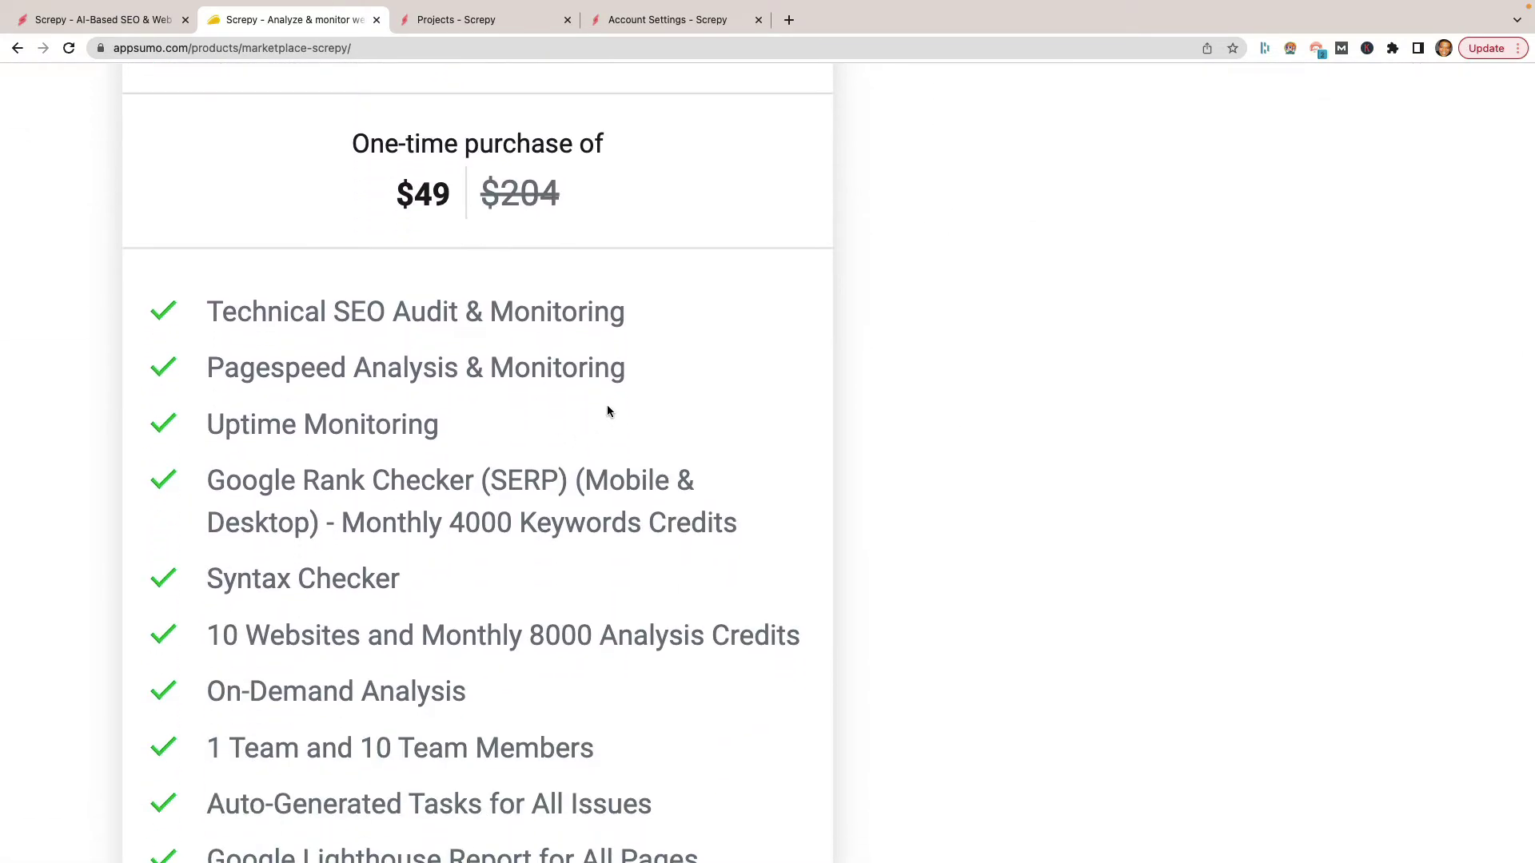
pyautogui.scroll(-2, 608, 410)
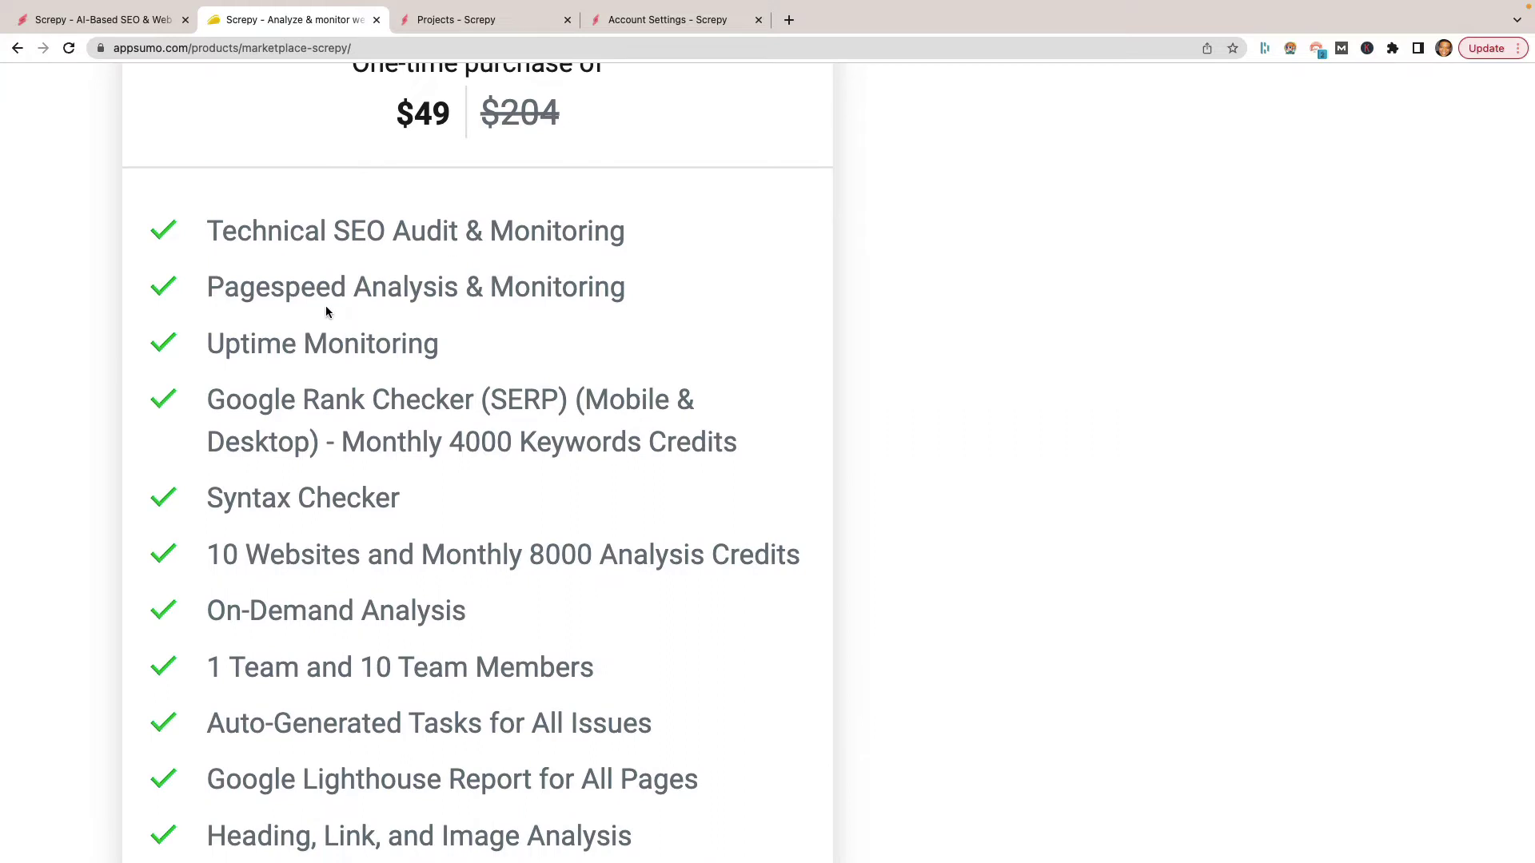
pyautogui.scroll(-1, 392, 300)
pyautogui.scroll(-2, 334, 289)
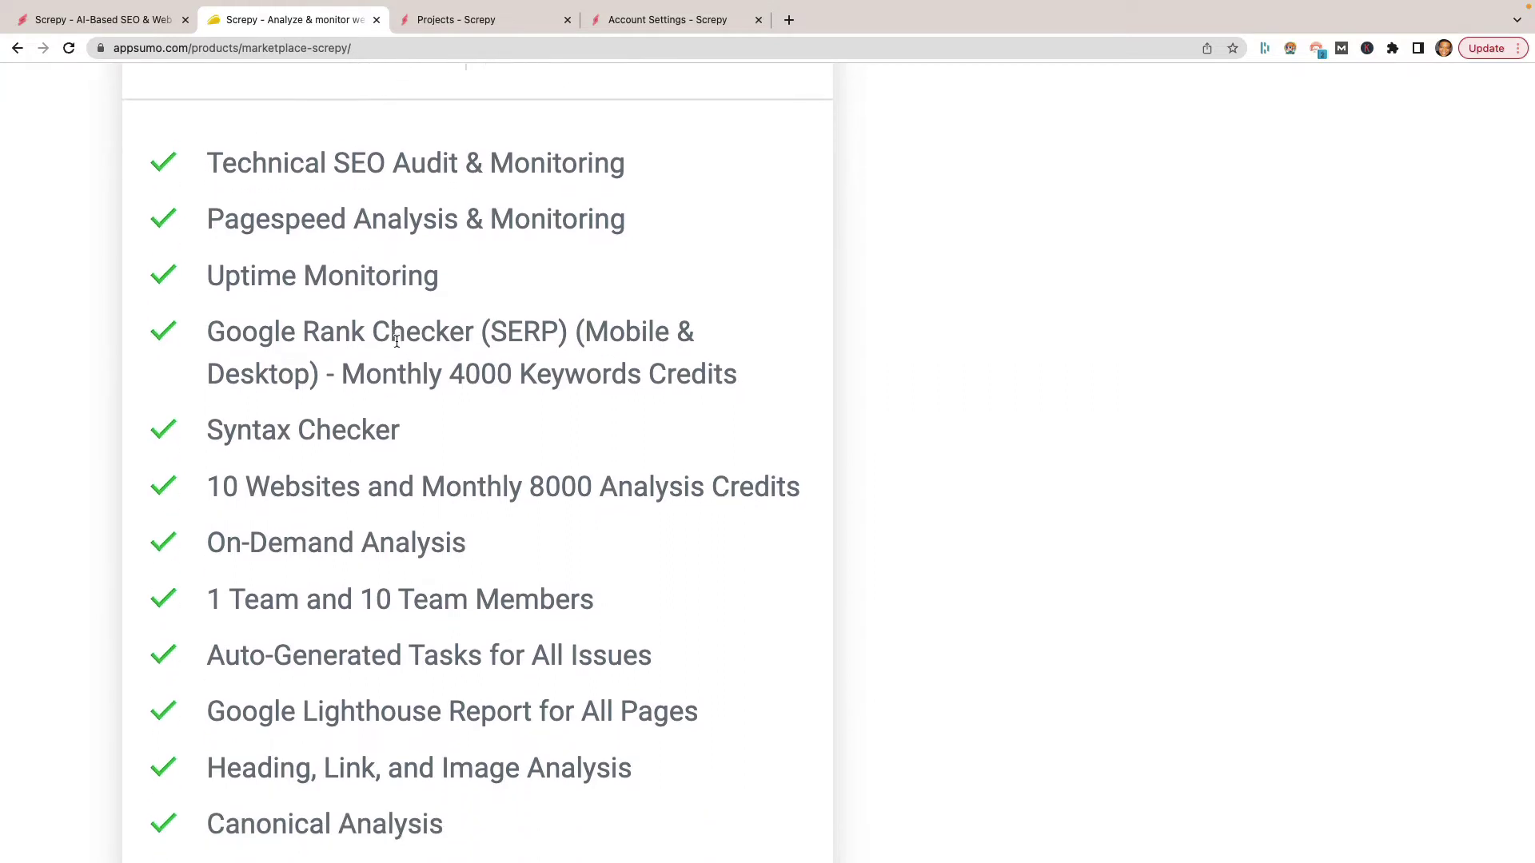
pyautogui.scroll(-1, 379, 331)
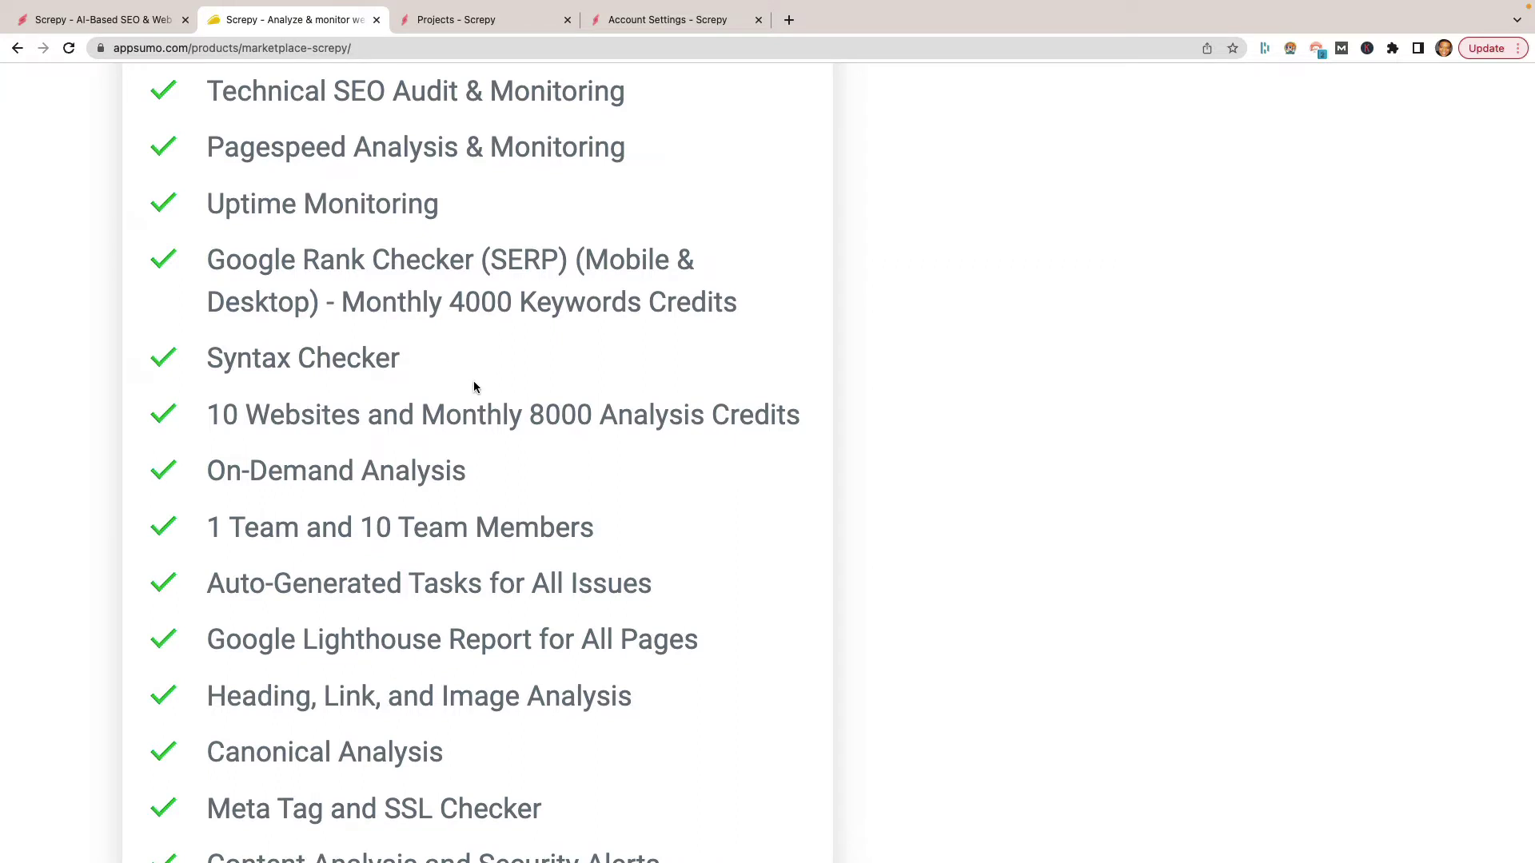
pyautogui.scroll(-1, 473, 400)
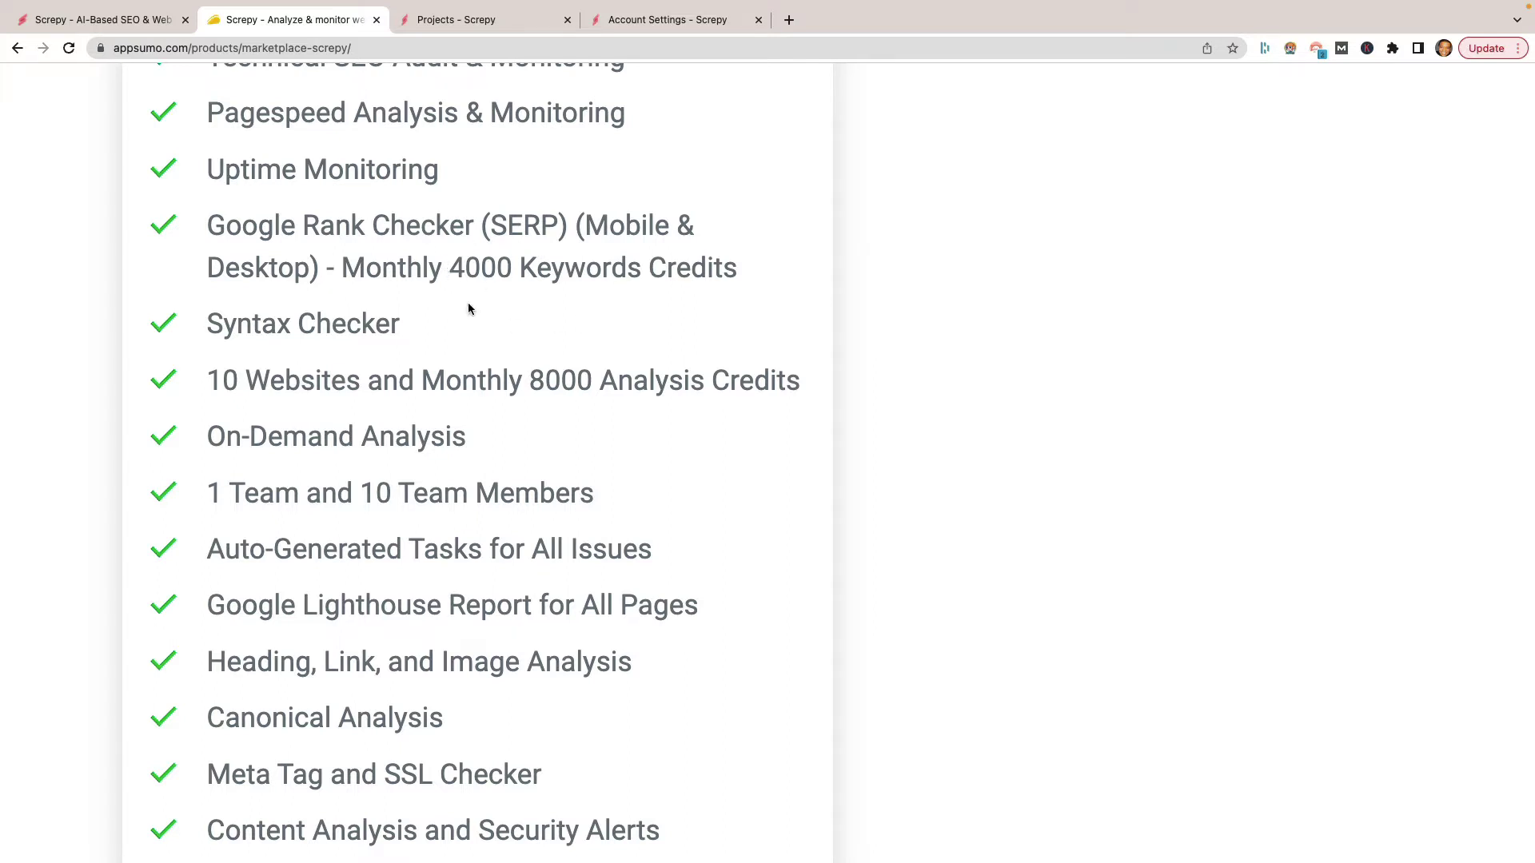
pyautogui.scroll(-8, 437, 391)
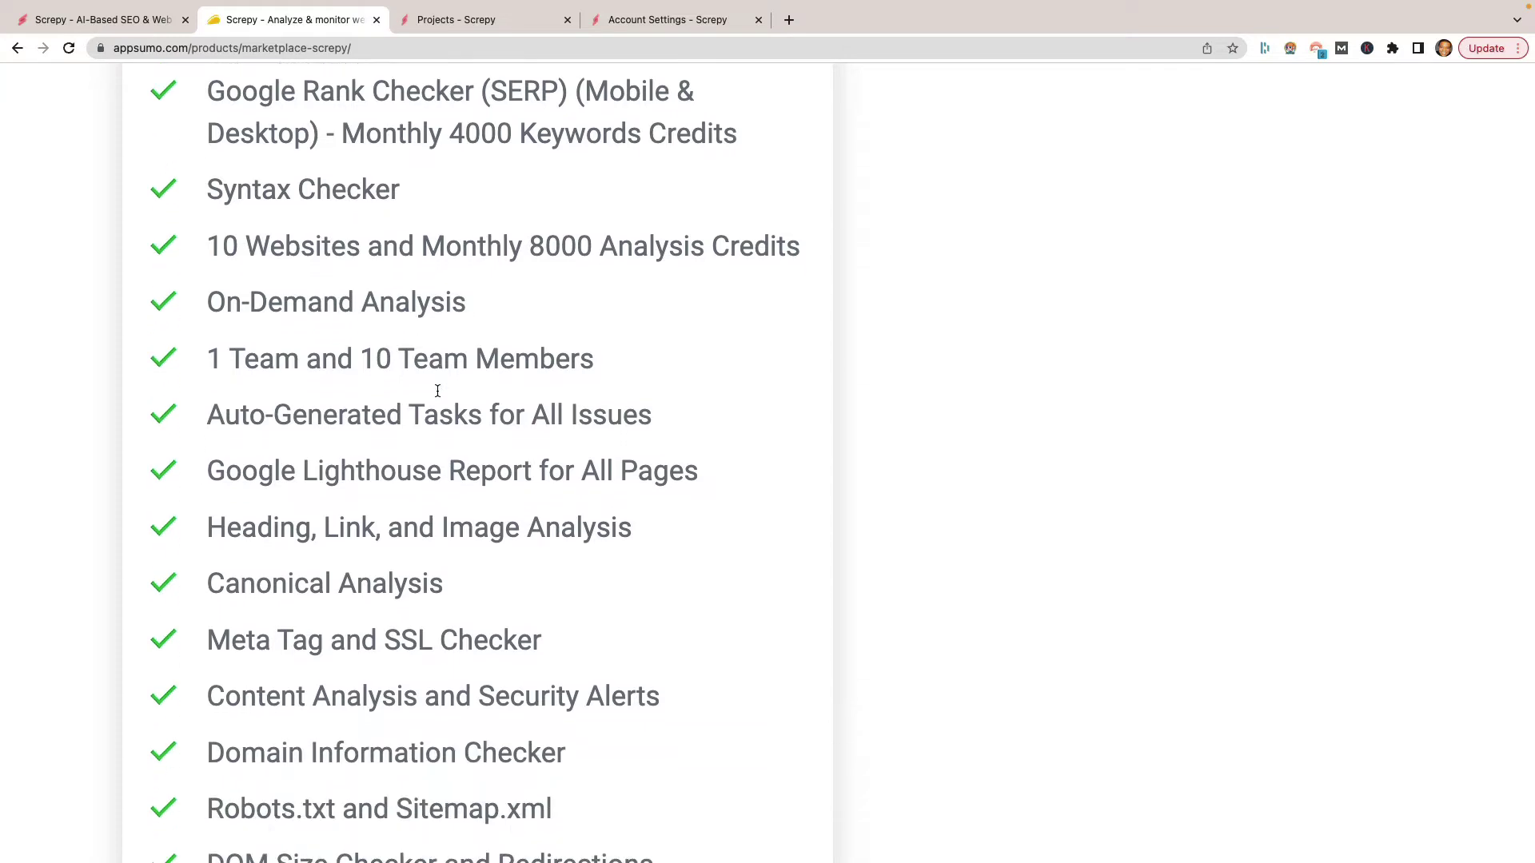
pyautogui.scroll(-5, 437, 391)
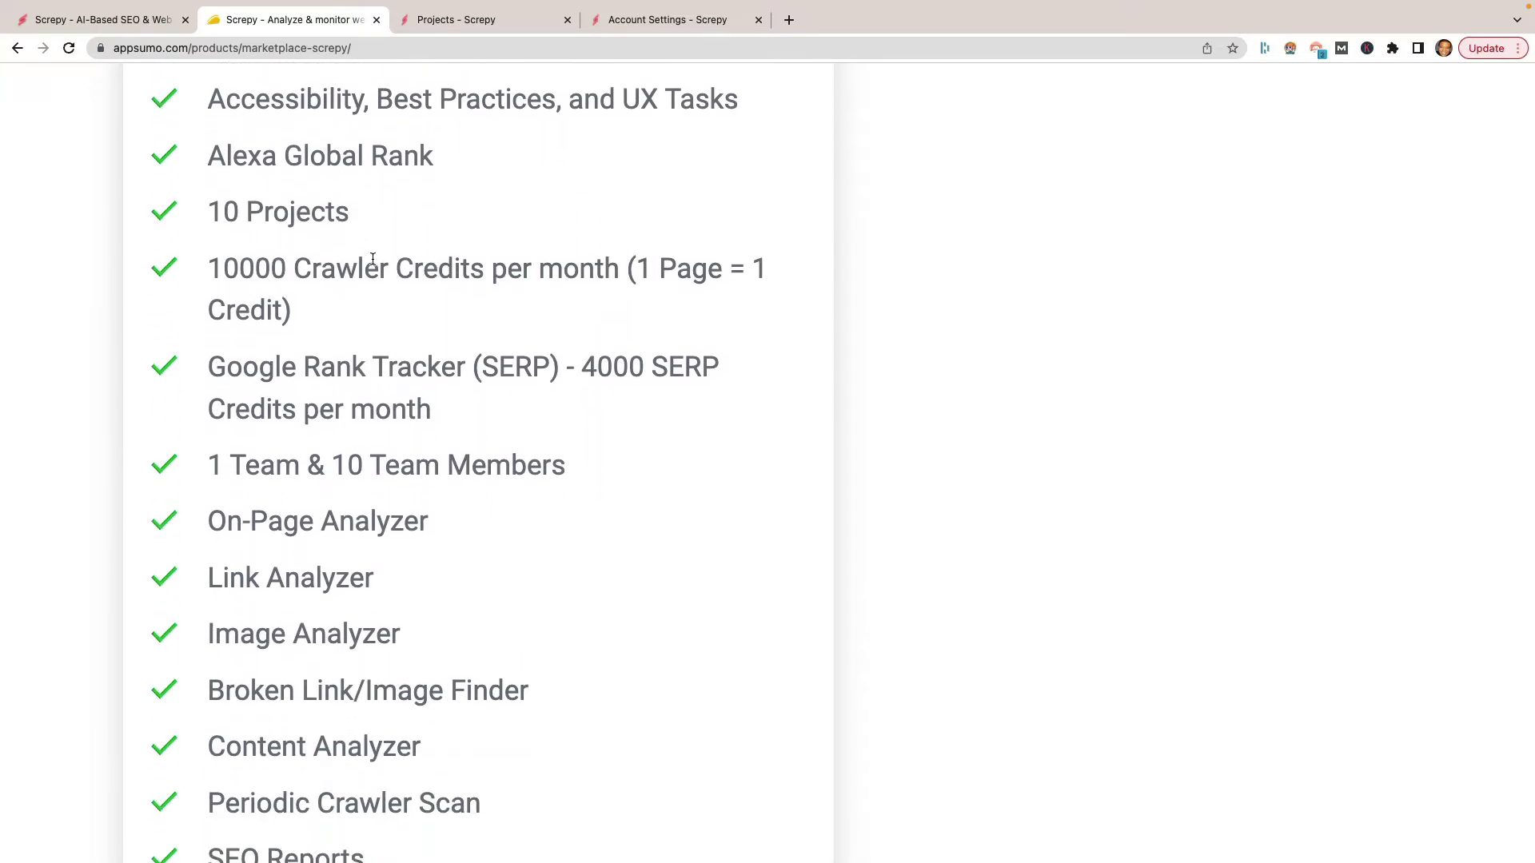
pyautogui.scroll(-6, 371, 249)
pyautogui.scroll(-1, 373, 259)
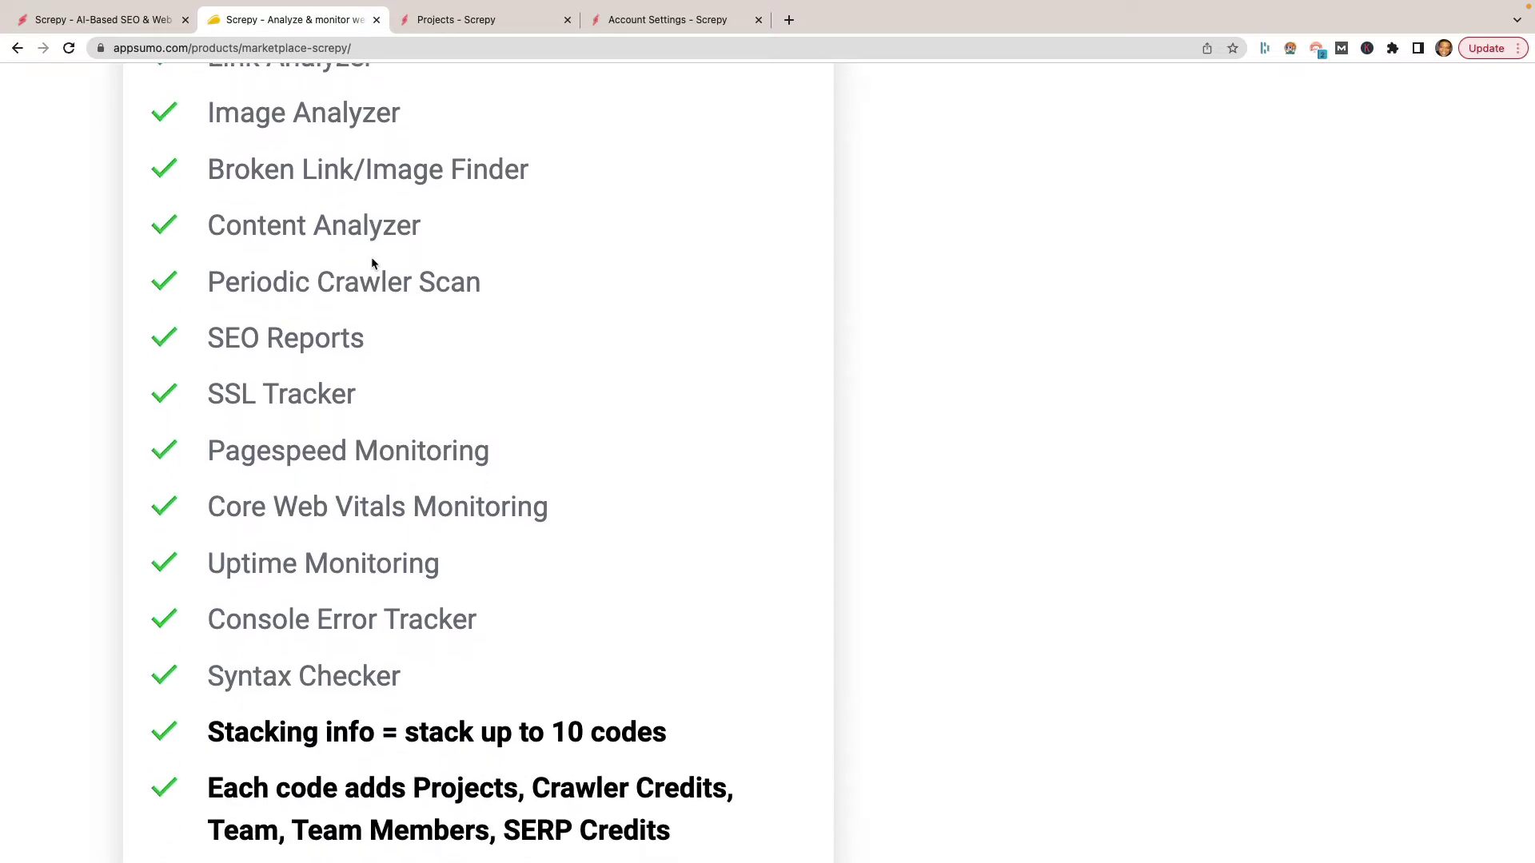
pyautogui.scroll(-5, 387, 366)
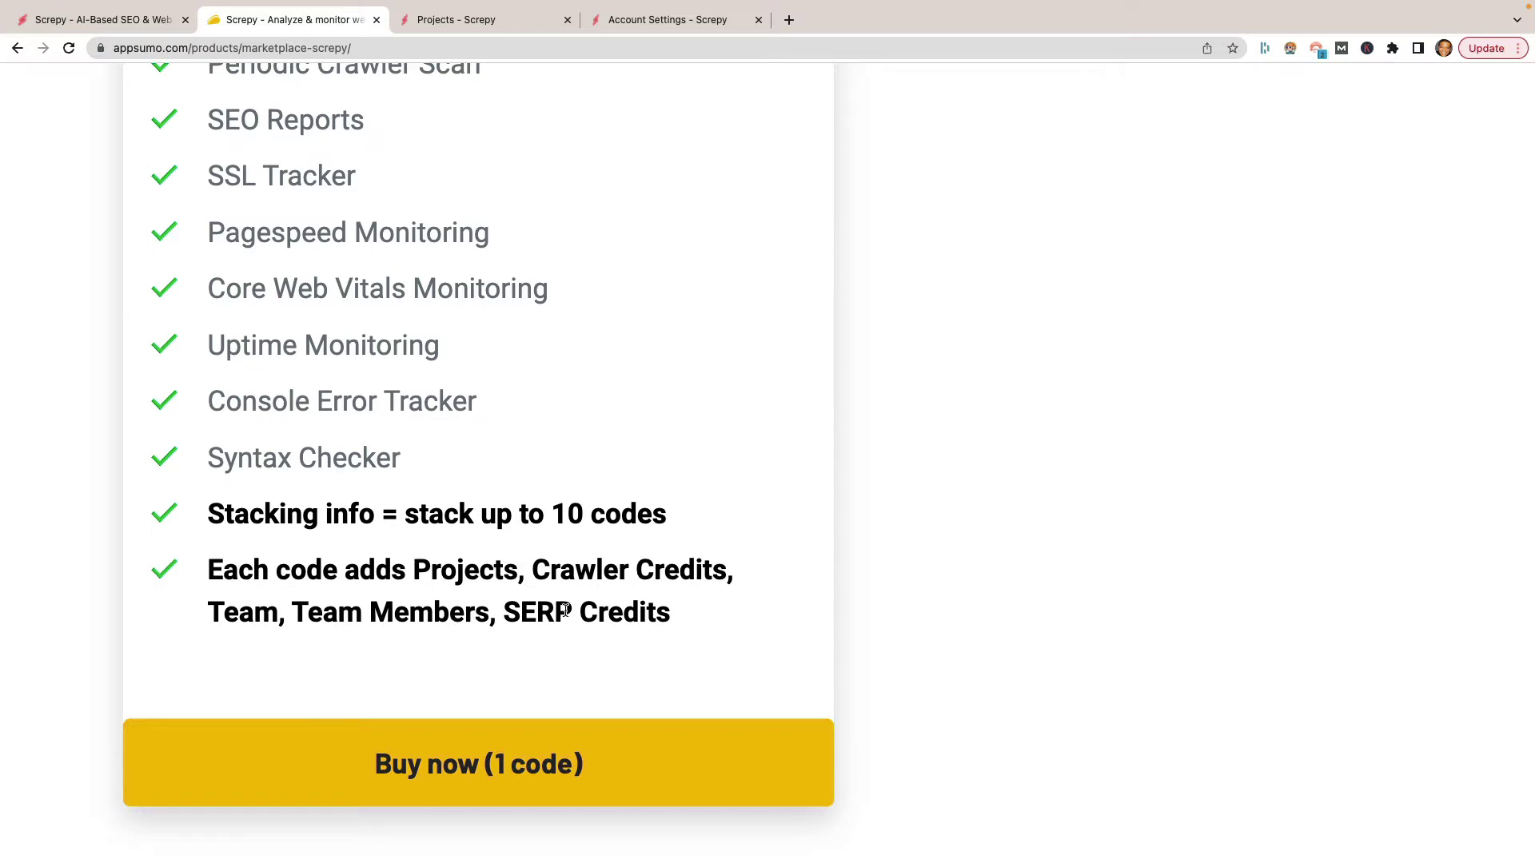
pyautogui.scroll(2, 551, 557)
pyautogui.keyDown('ctrl'); pyautogui.scroll(-5, 552, 557); pyautogui.keyUp('ctrl')
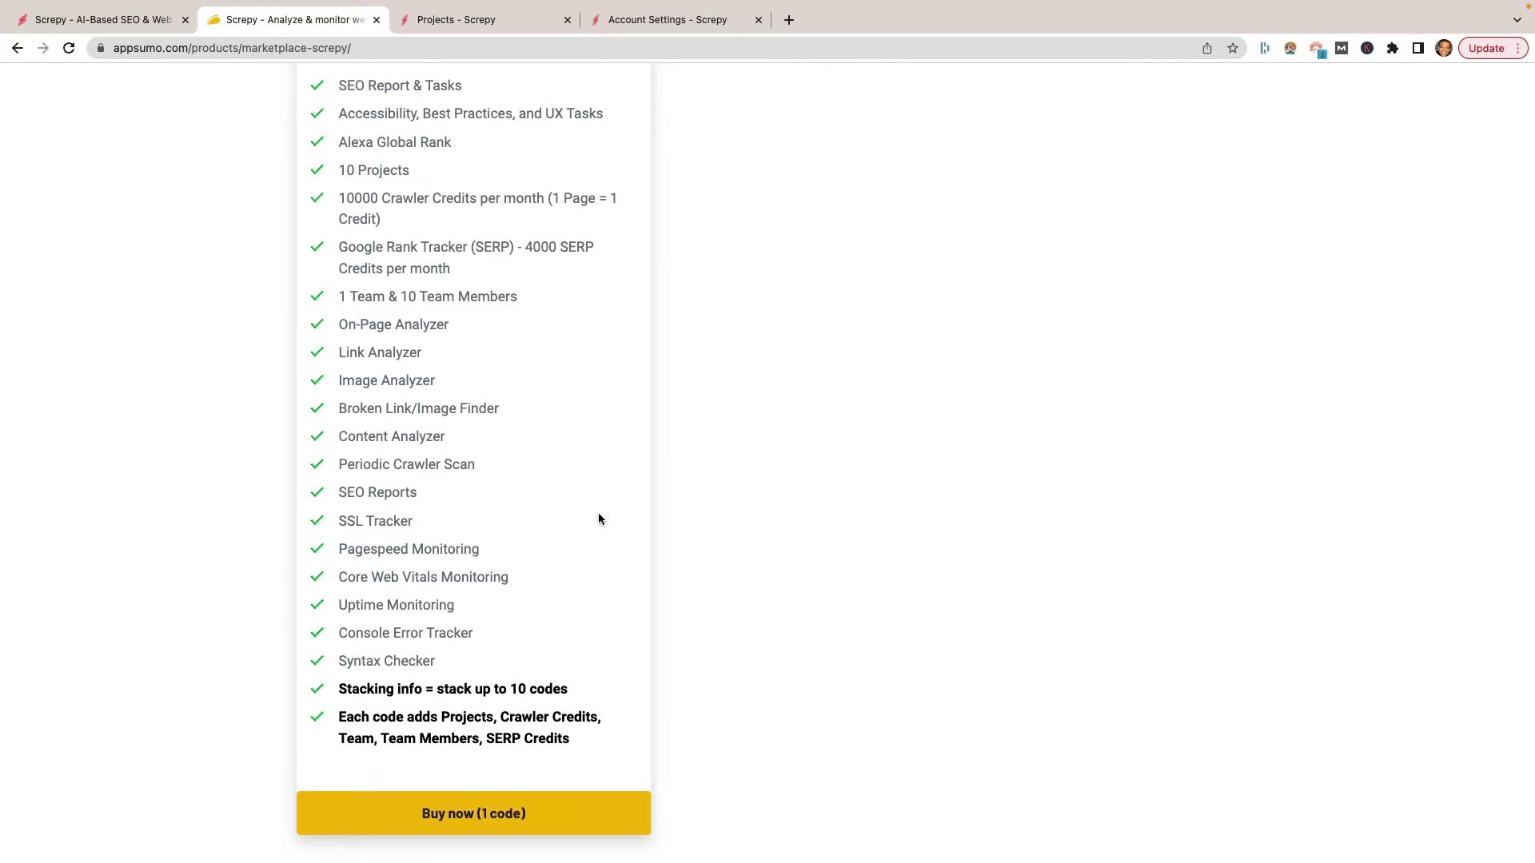
pyautogui.scroll(15, 600, 519)
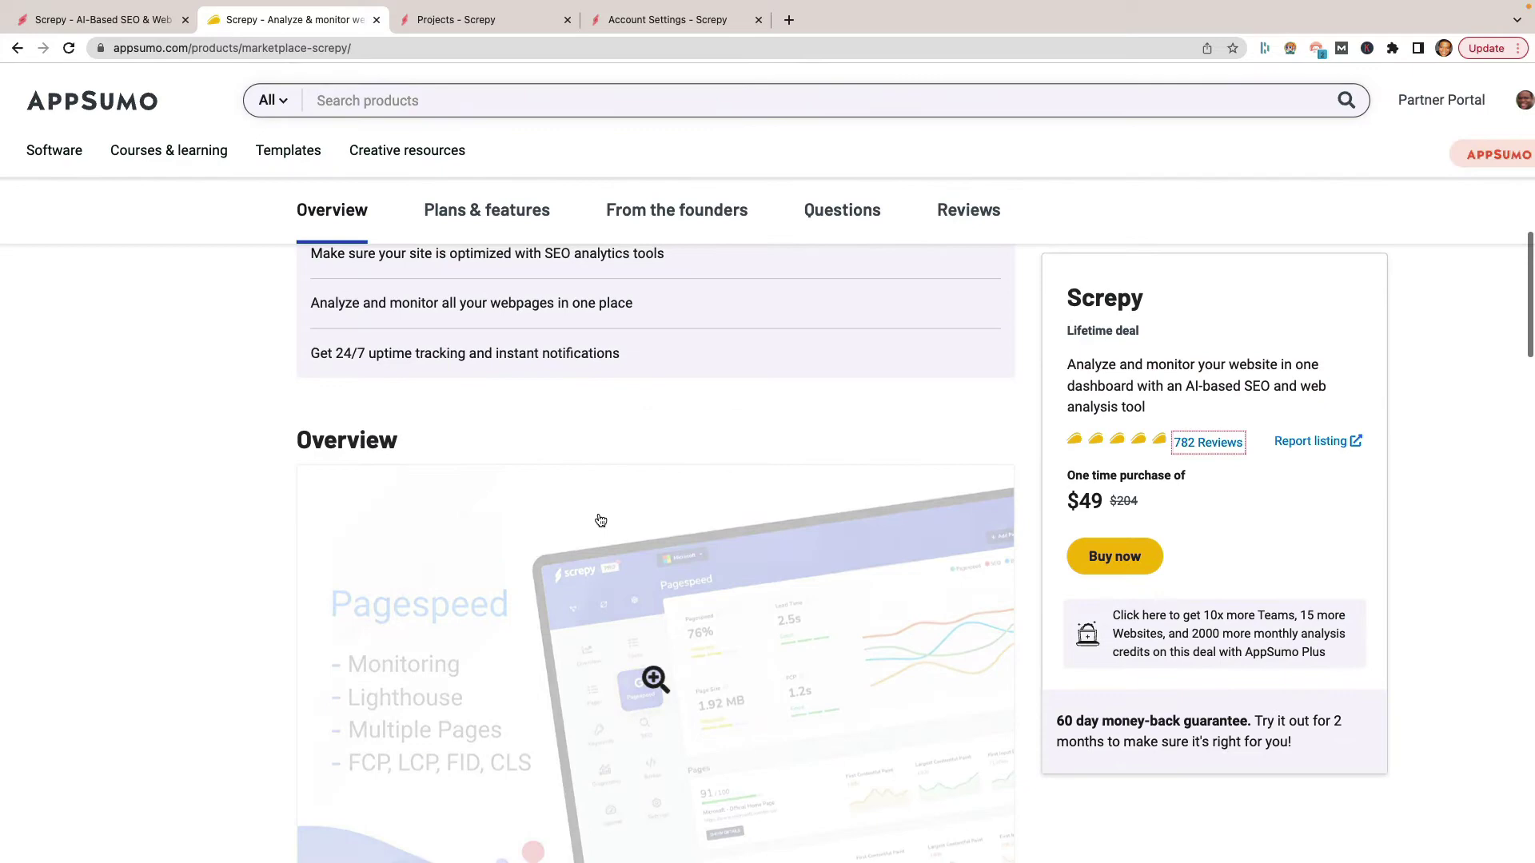
# Step: Reset the page zoom to normal size and scroll back to the top of the deal page
pyautogui.press('super+minus')
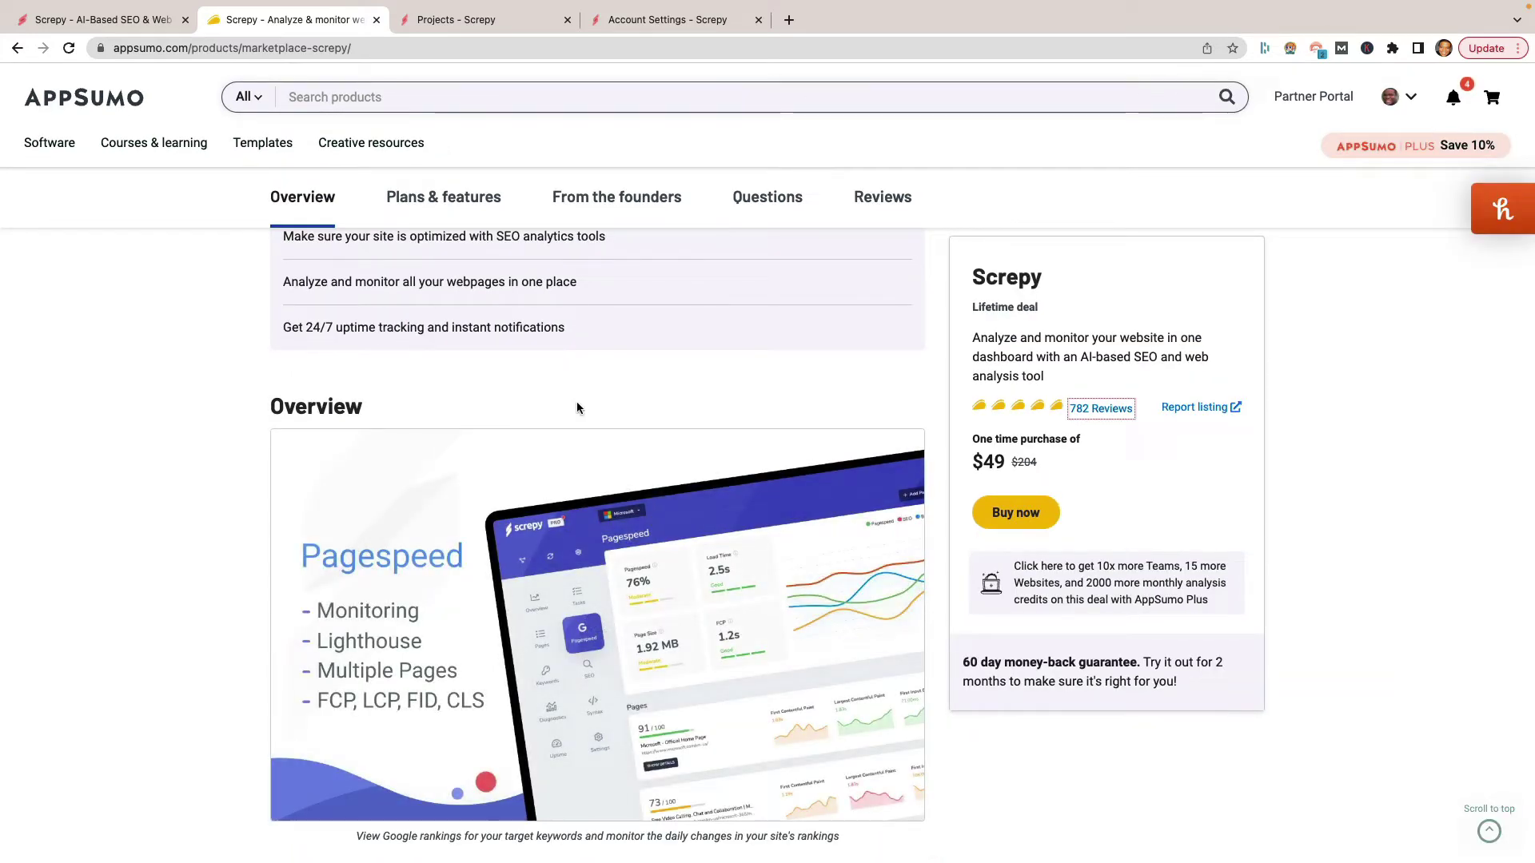
pyautogui.scroll(9, 579, 400)
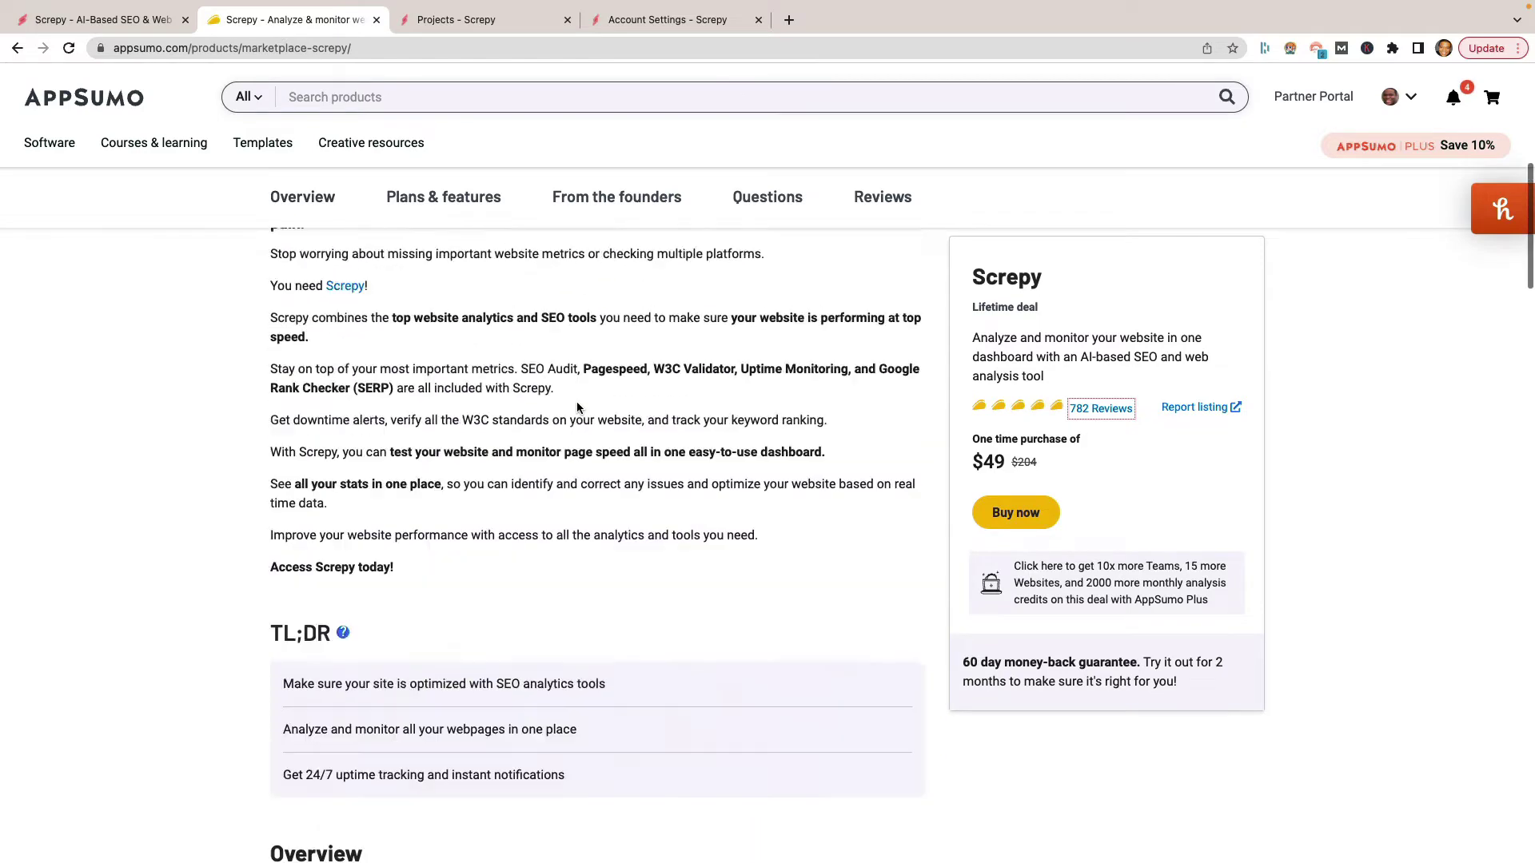
pyautogui.scroll(5, 581, 357)
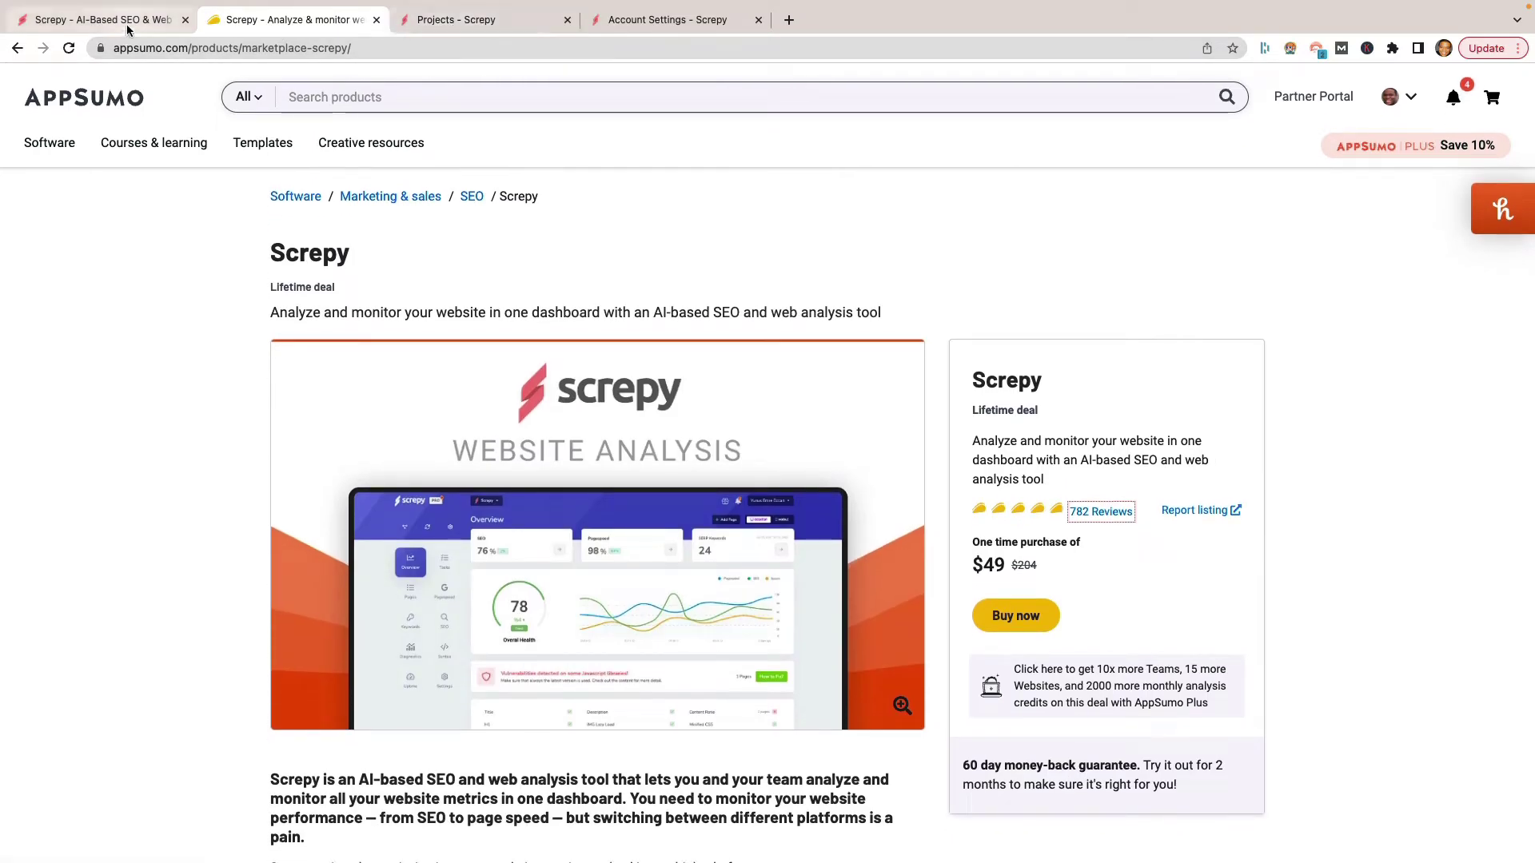
# Step: Open Screpy's Plans & Pricing (Lite $2.5, Pro $7.5, Advanced $15) and compare it with the AppSumo deal
pyautogui.click(96, 21)
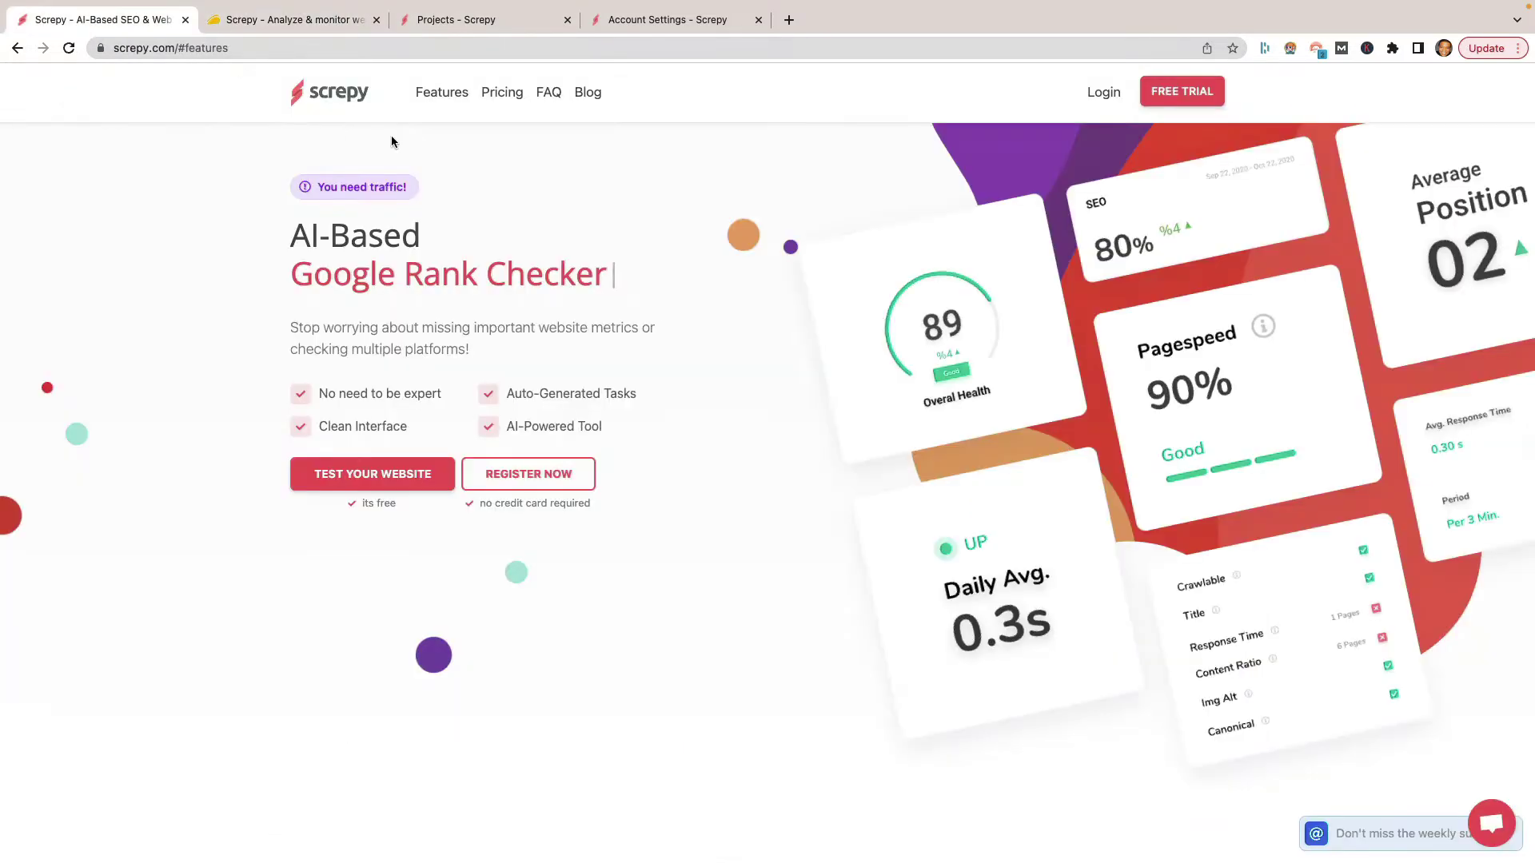
pyautogui.click(496, 94)
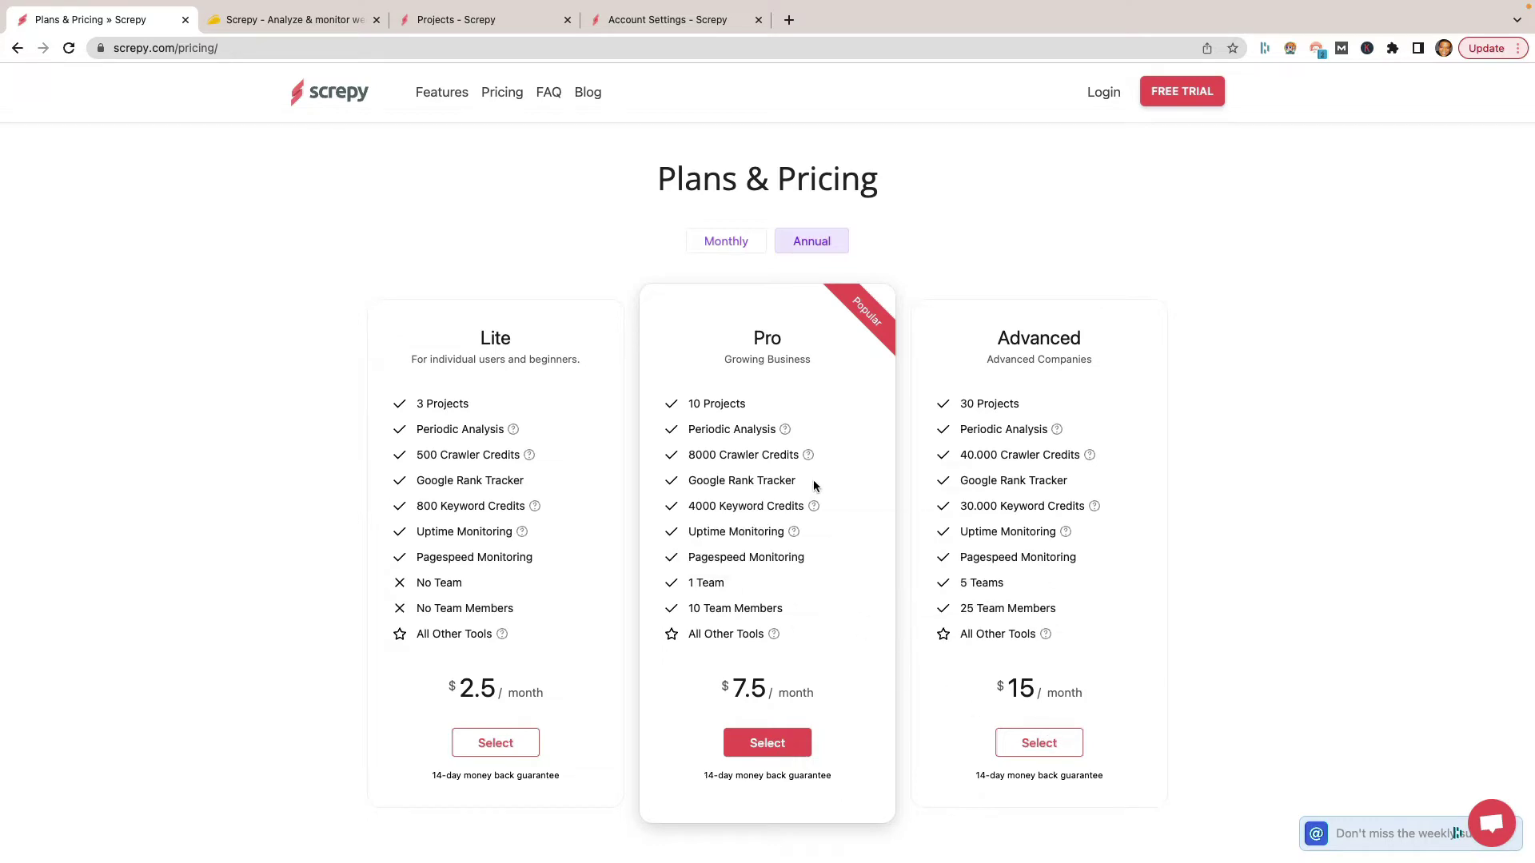
pyautogui.click(328, 21)
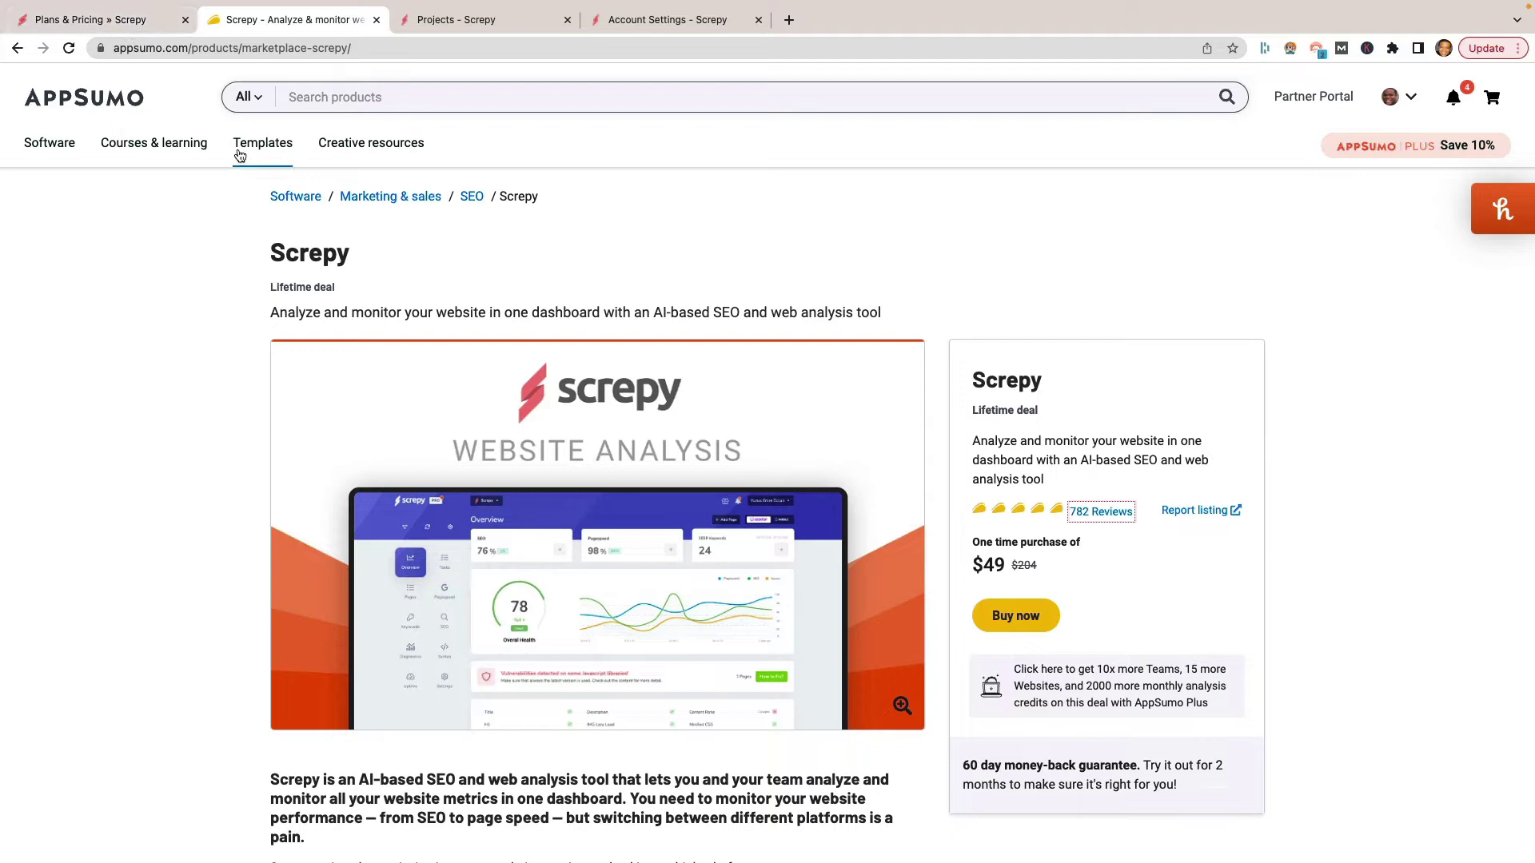
pyautogui.click(134, 24)
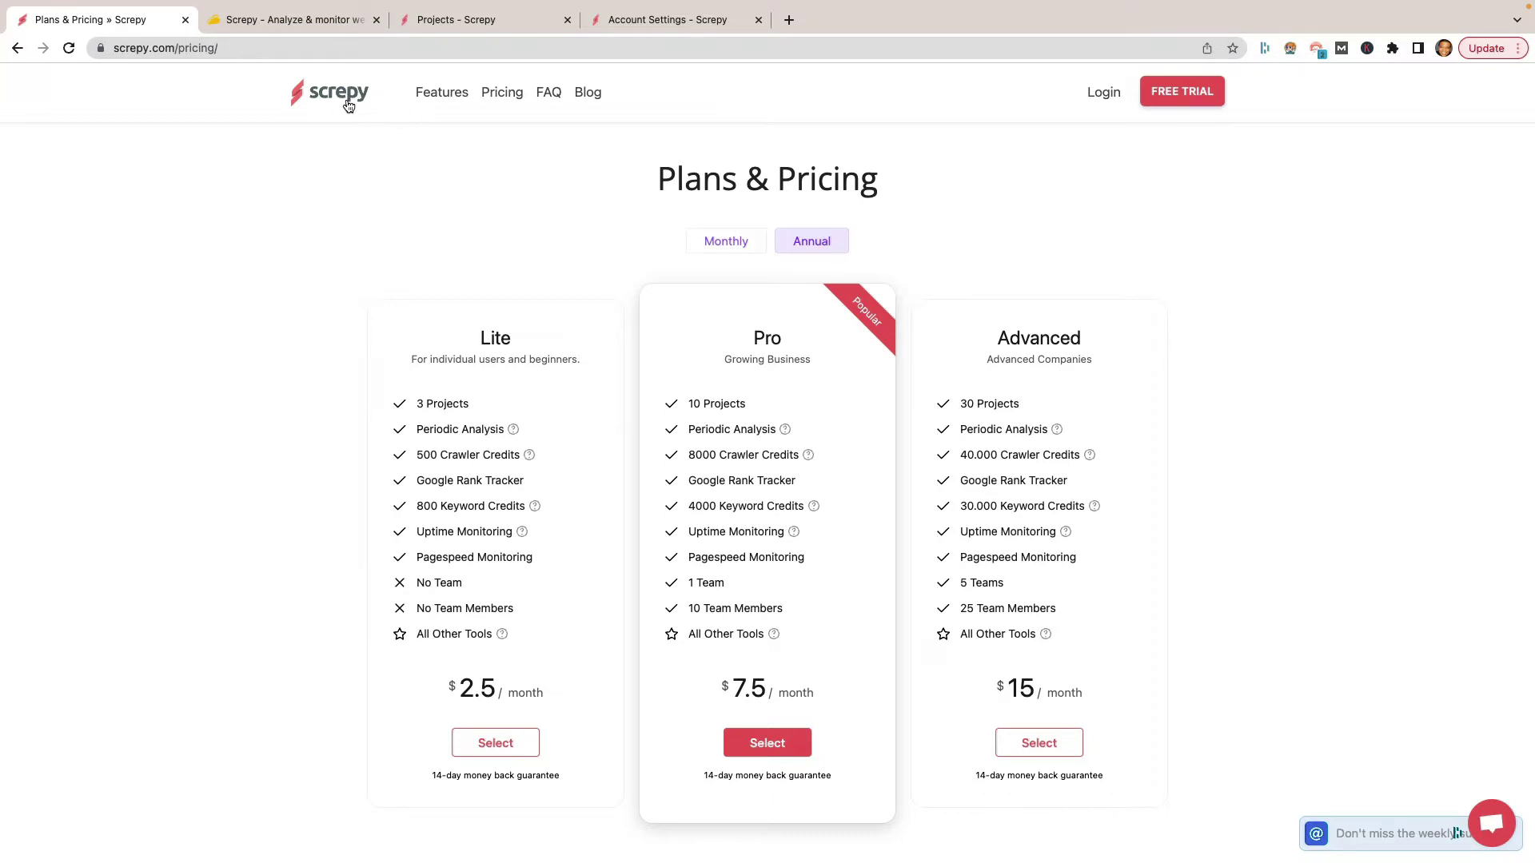
pyautogui.click(349, 106)
pyautogui.scroll(-10, 693, 382)
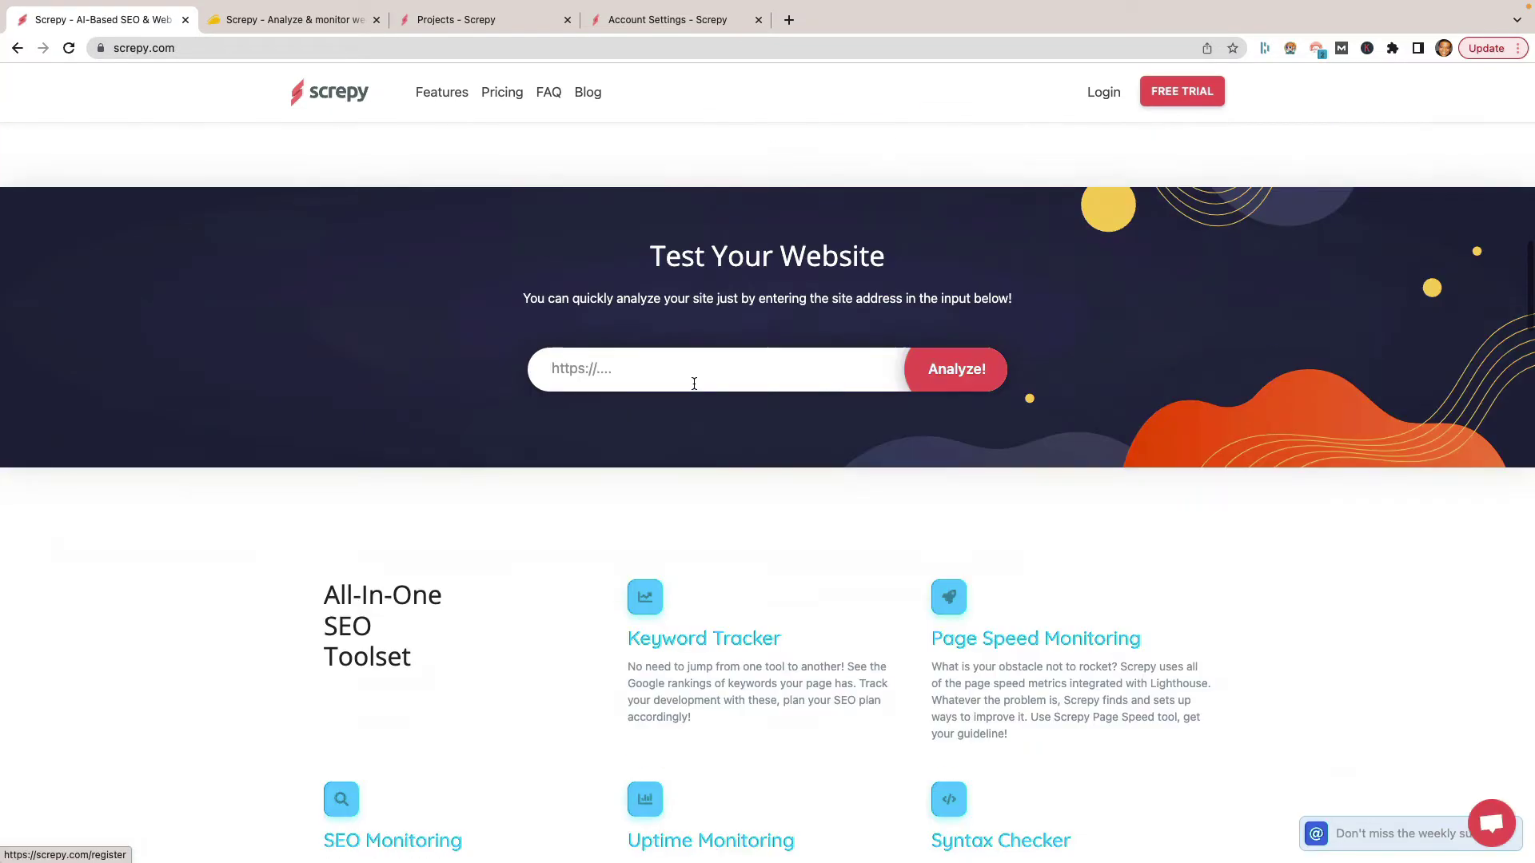
pyautogui.scroll(-5, 693, 383)
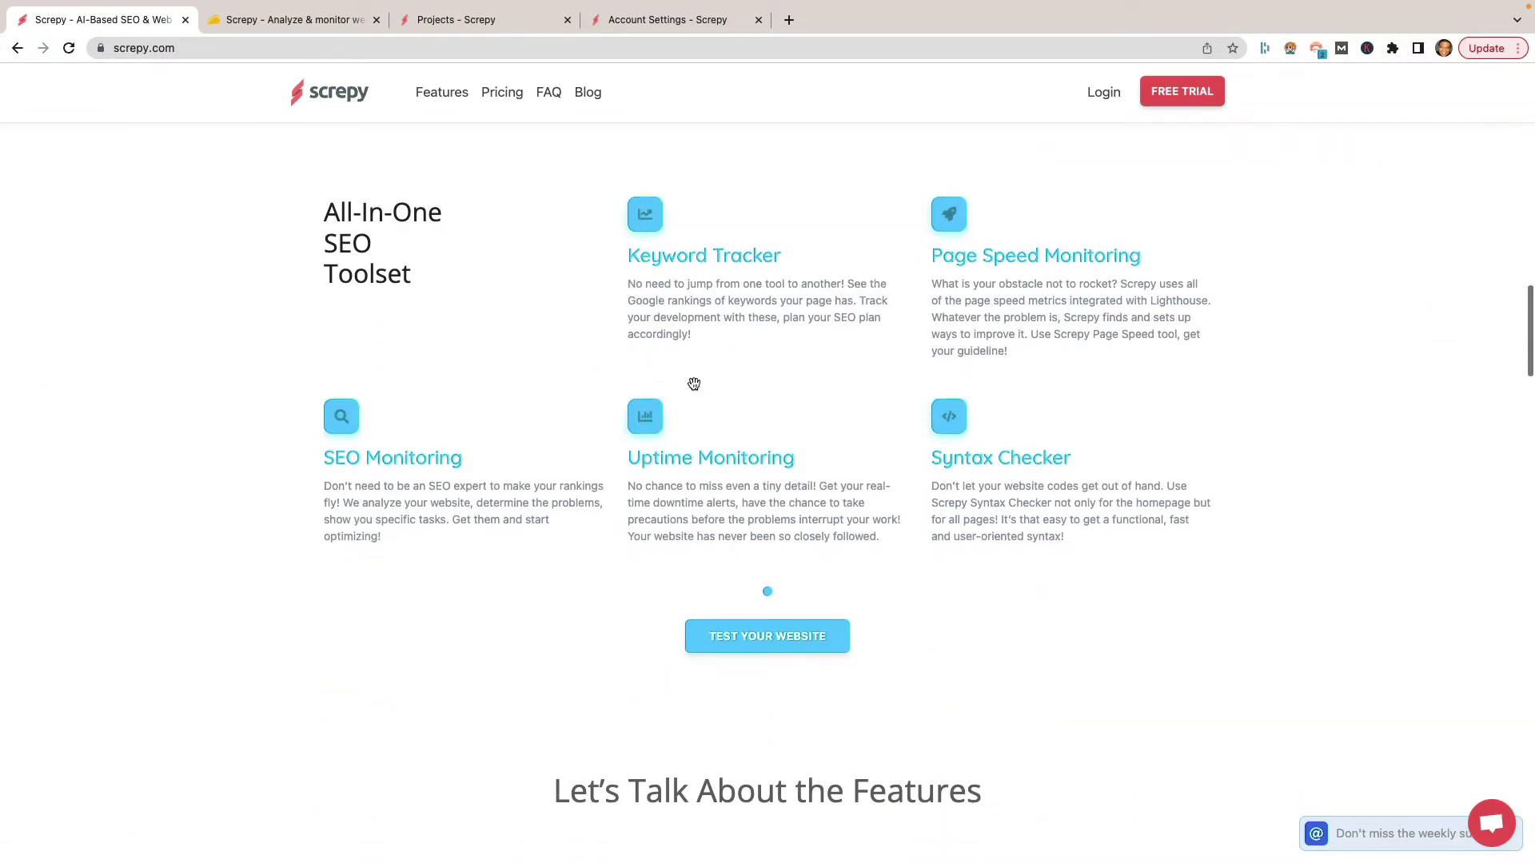
pyautogui.scroll(1, 693, 383)
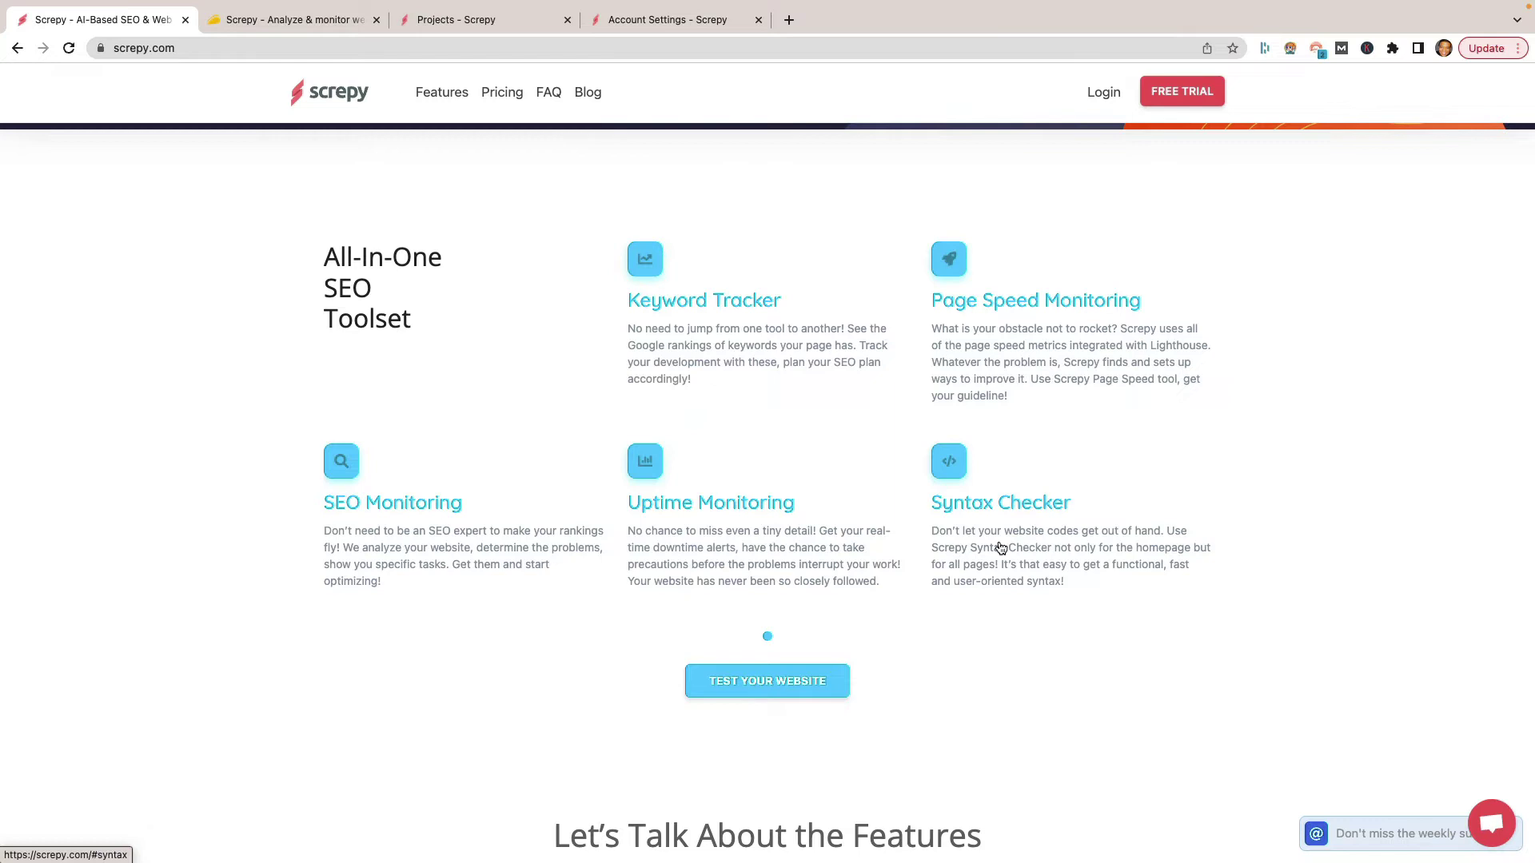
pyautogui.scroll(1, 1021, 545)
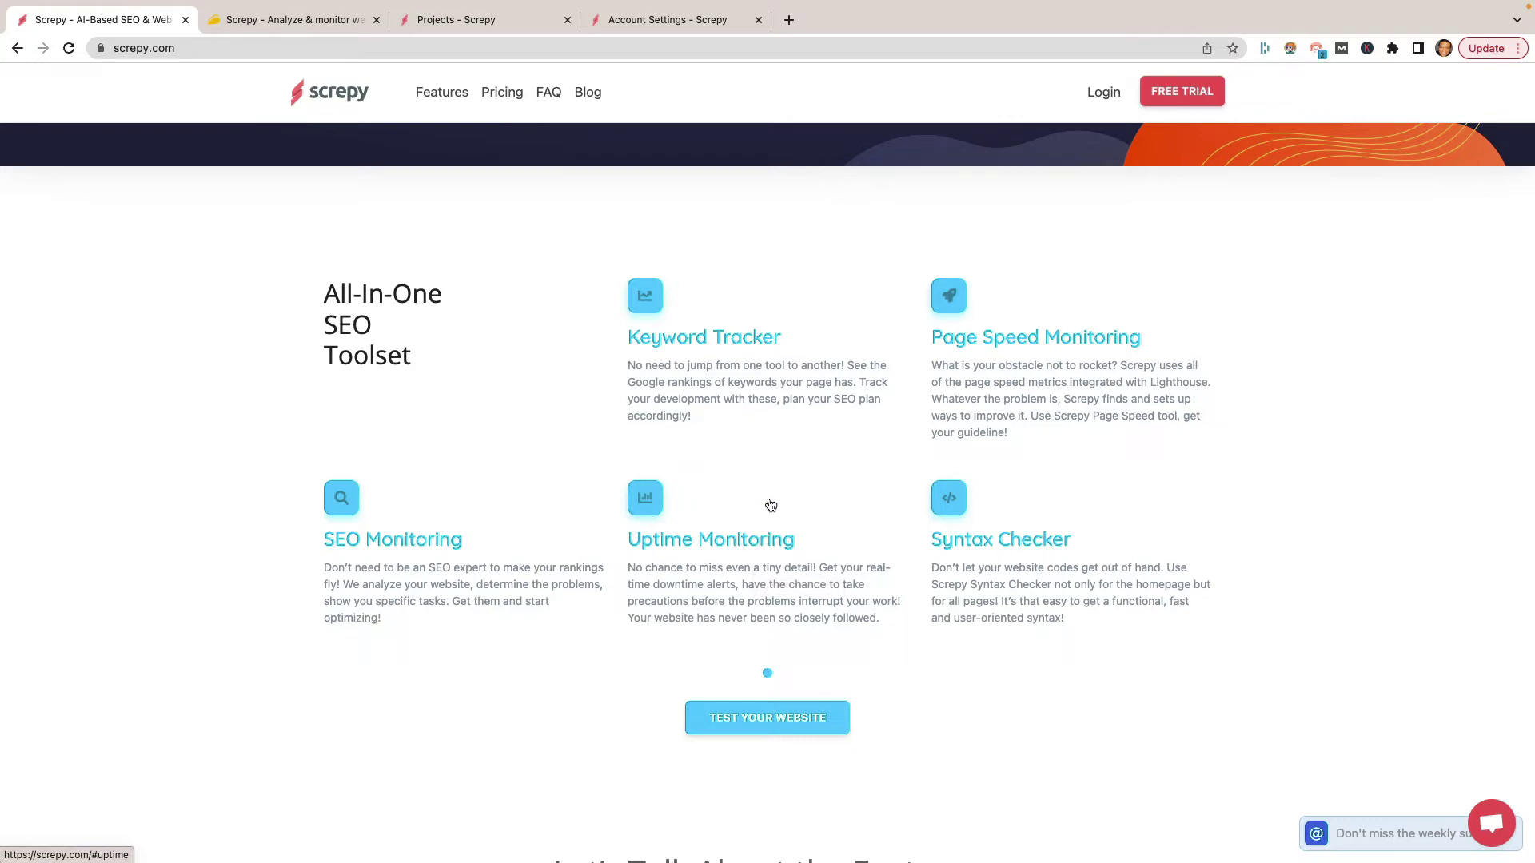
pyautogui.scroll(-7, 772, 496)
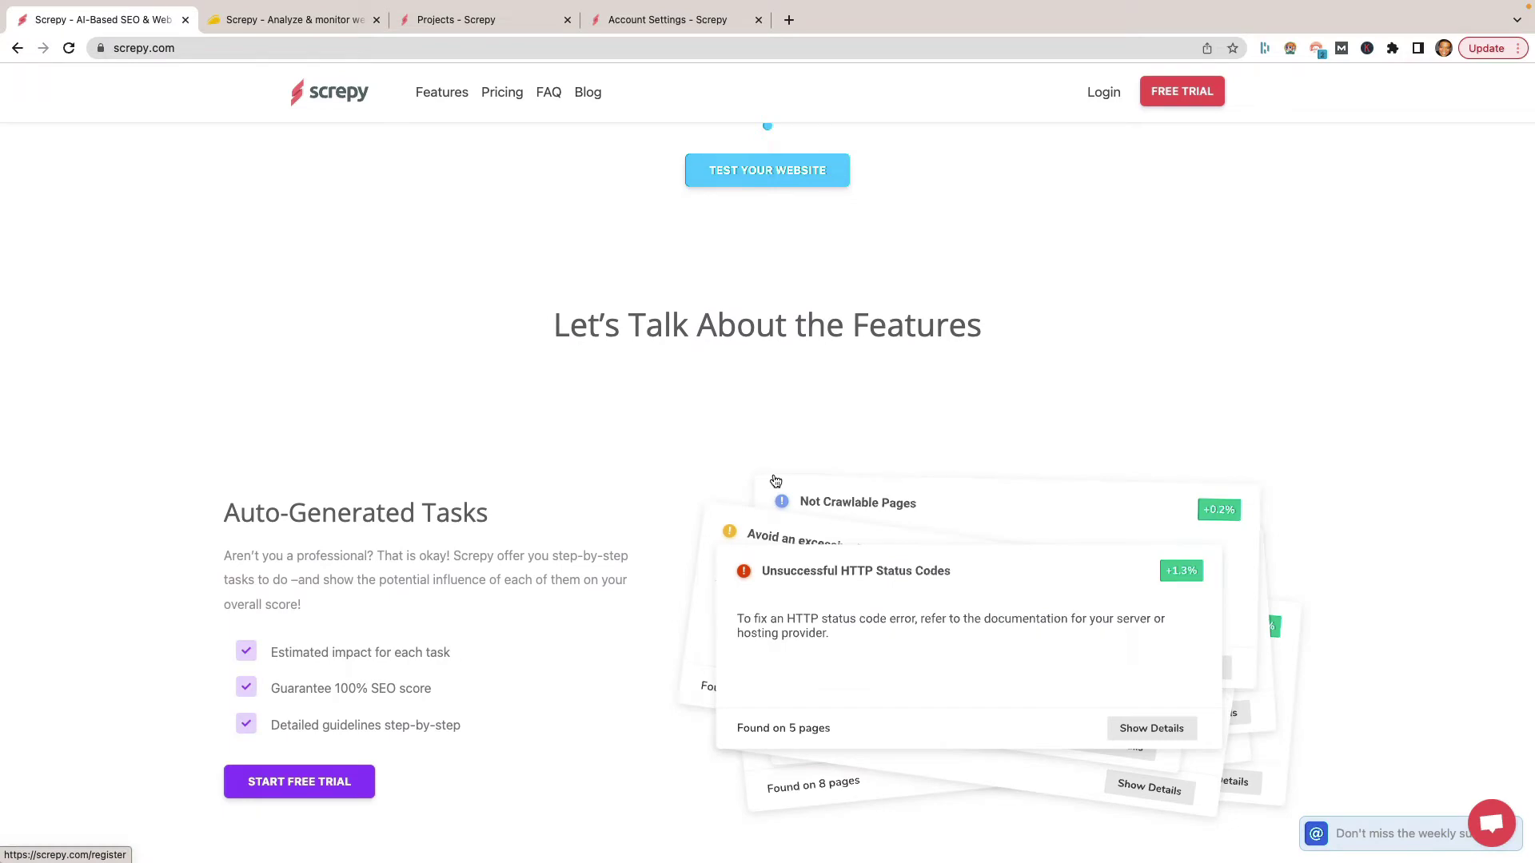
pyautogui.scroll(-1, 776, 481)
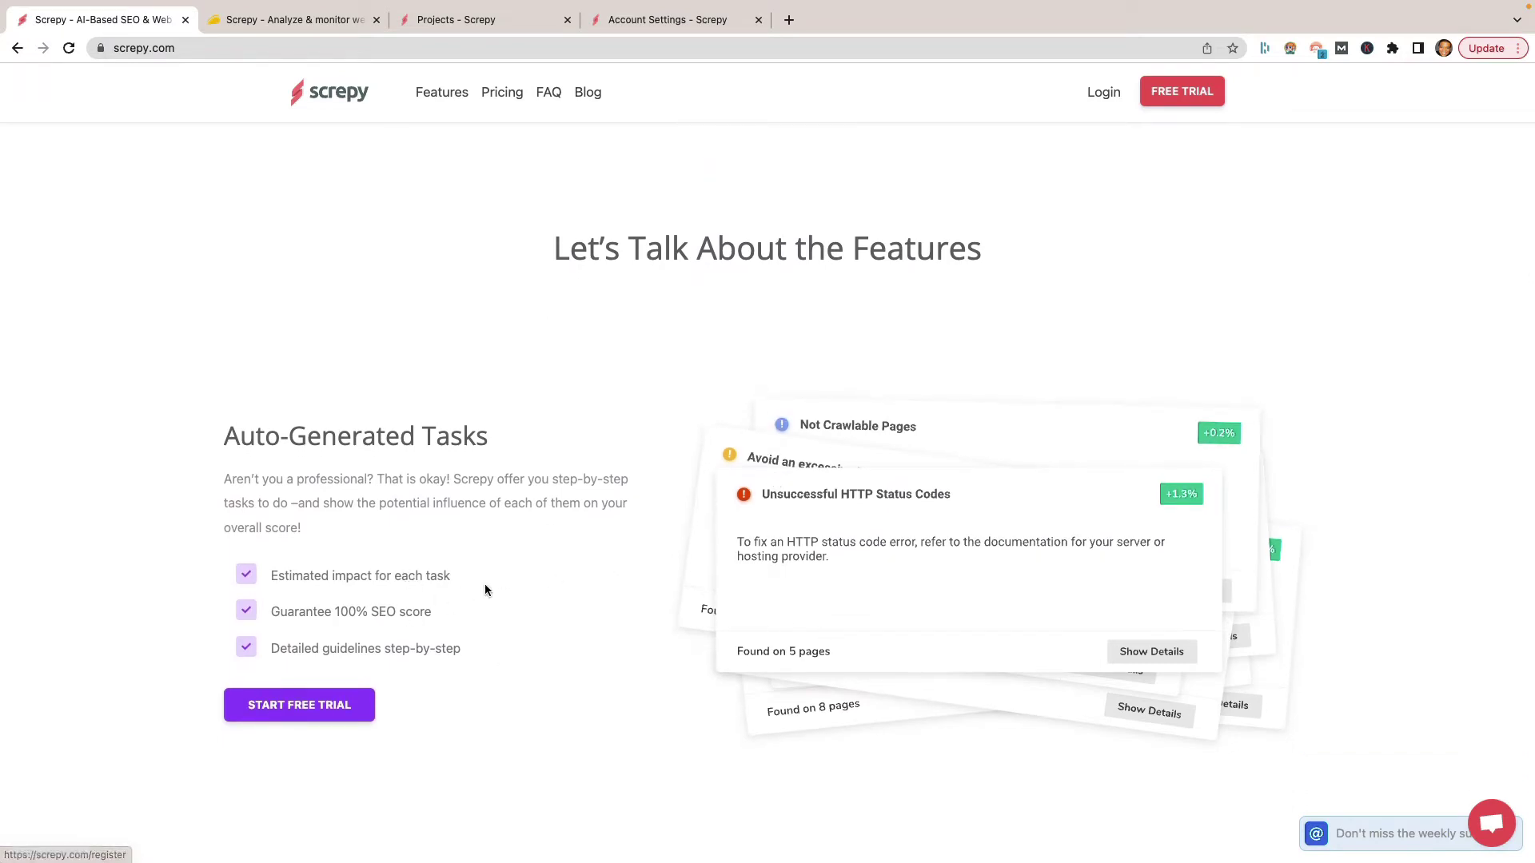
pyautogui.scroll(-7, 639, 552)
pyautogui.scroll(-5, 641, 557)
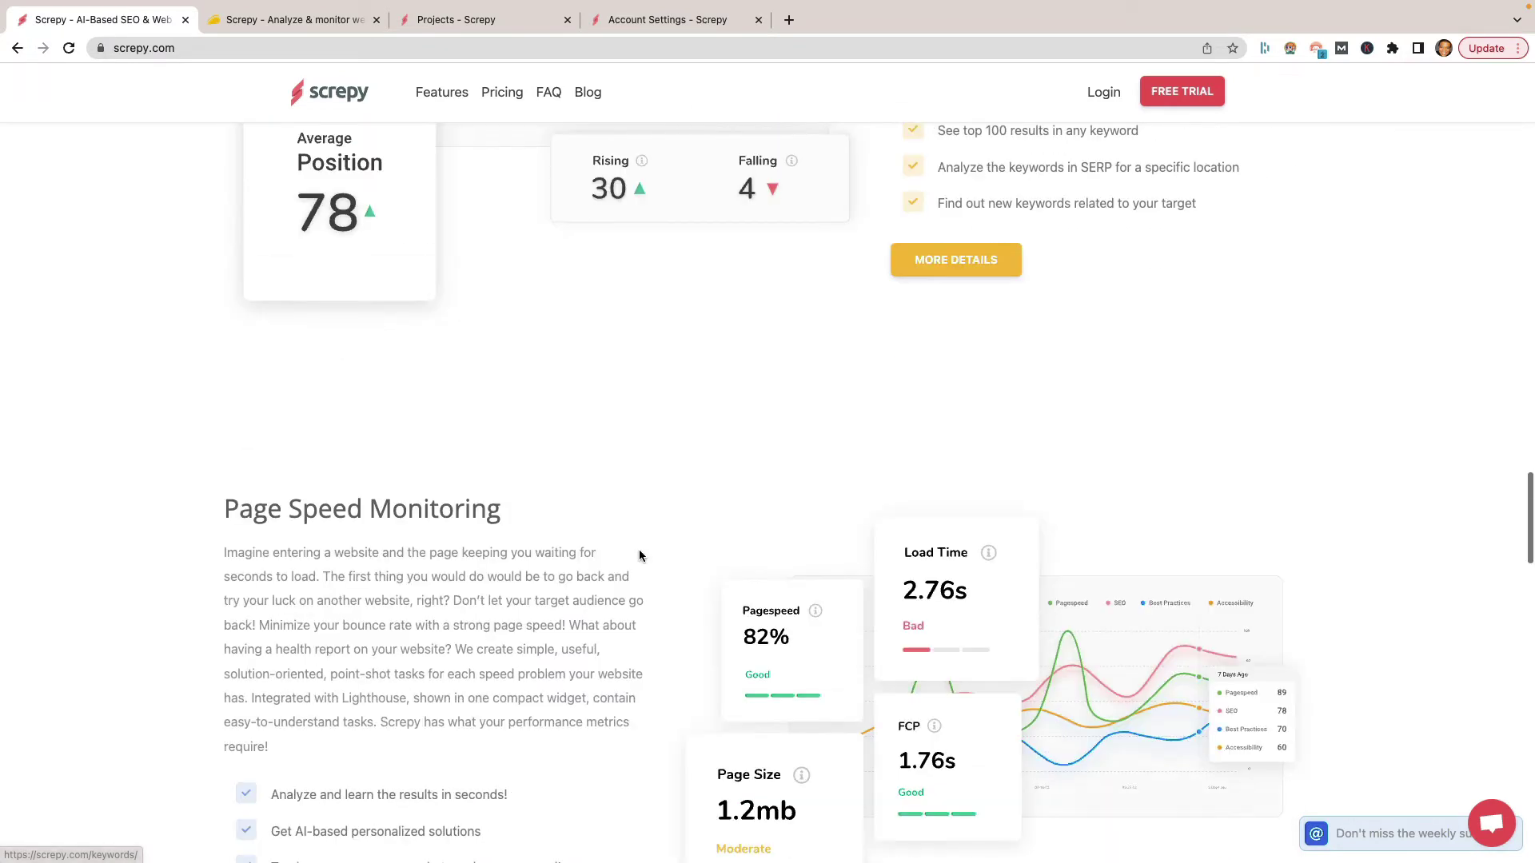
pyautogui.scroll(6, 641, 557)
pyautogui.scroll(15, 641, 557)
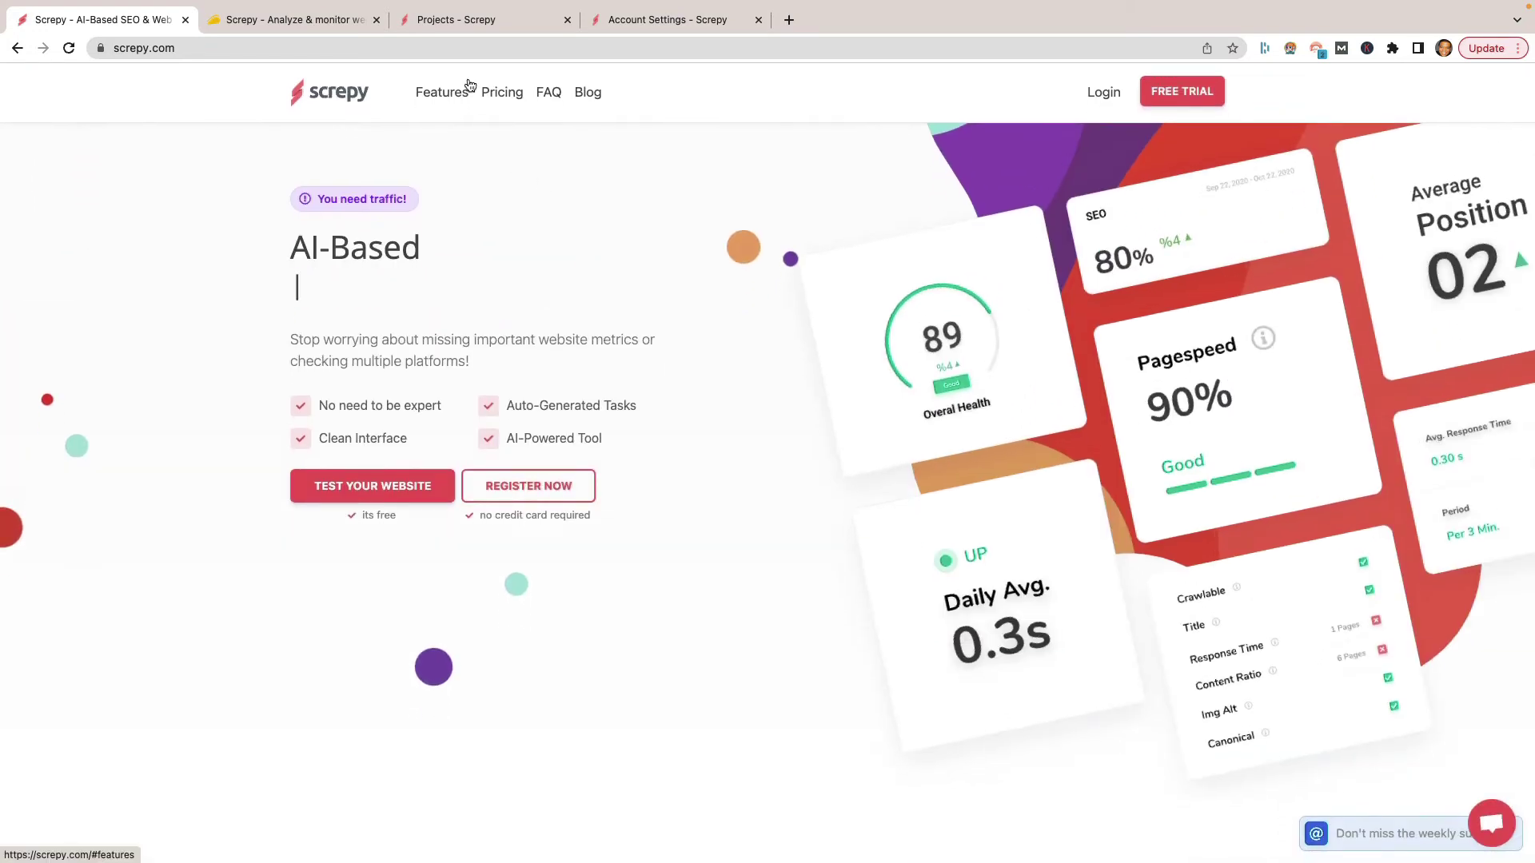
# Step: Open the account subscription settings and highlight the plan's uptime check interval
pyautogui.click(679, 26)
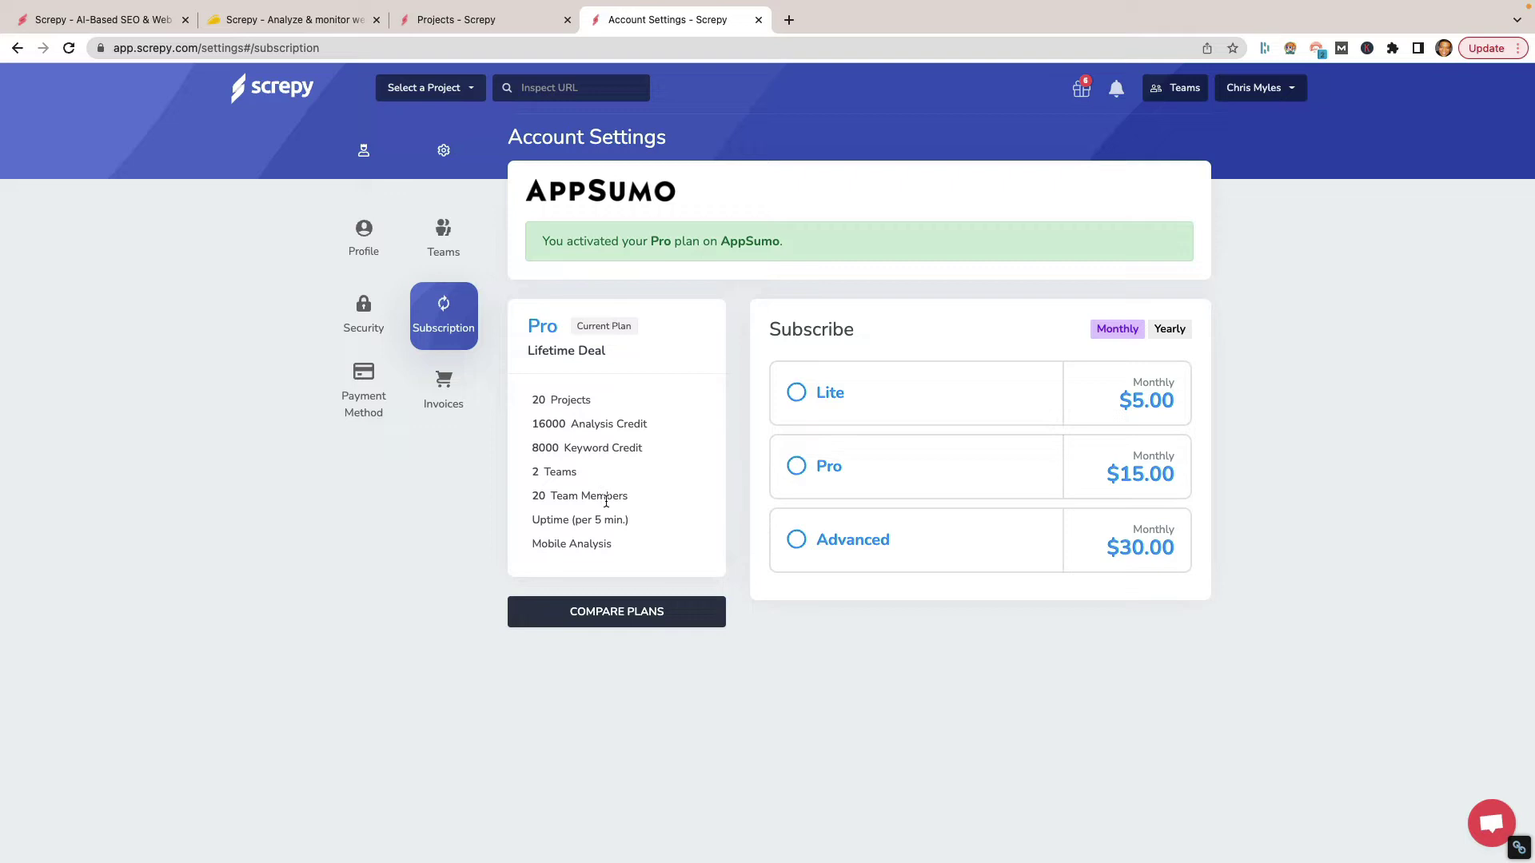
pyautogui.moveTo(639, 521); pyautogui.dragTo(527, 521)
pyautogui.click(578, 533)
# Step: Highlight the plan's 16000 Analysis Credit and 8000 Keyword Credit limits
pyautogui.moveTo(532, 428); pyautogui.dragTo(552, 418)
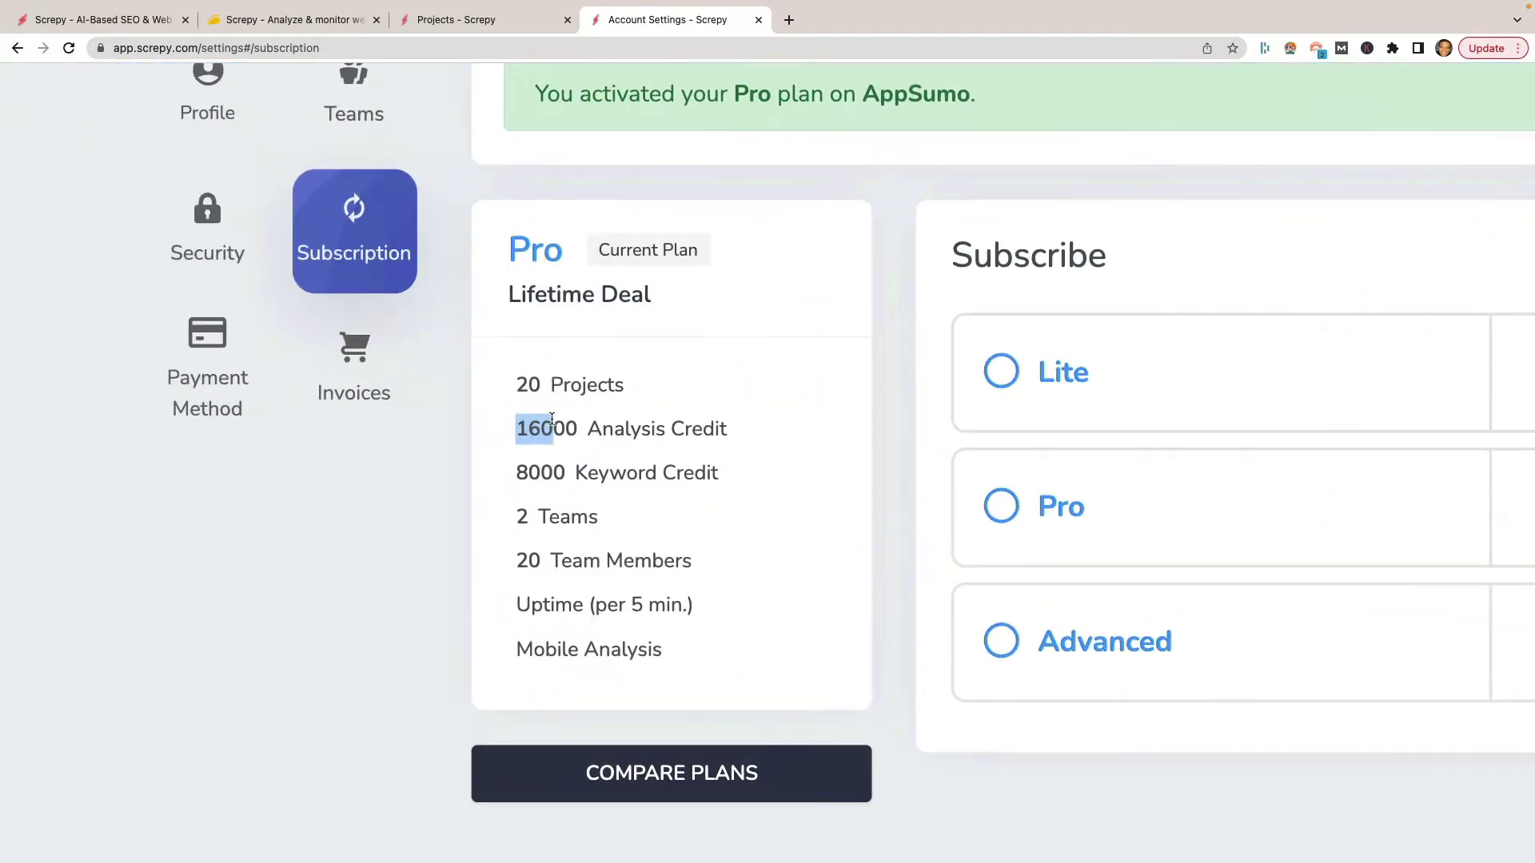
pyautogui.click(548, 430)
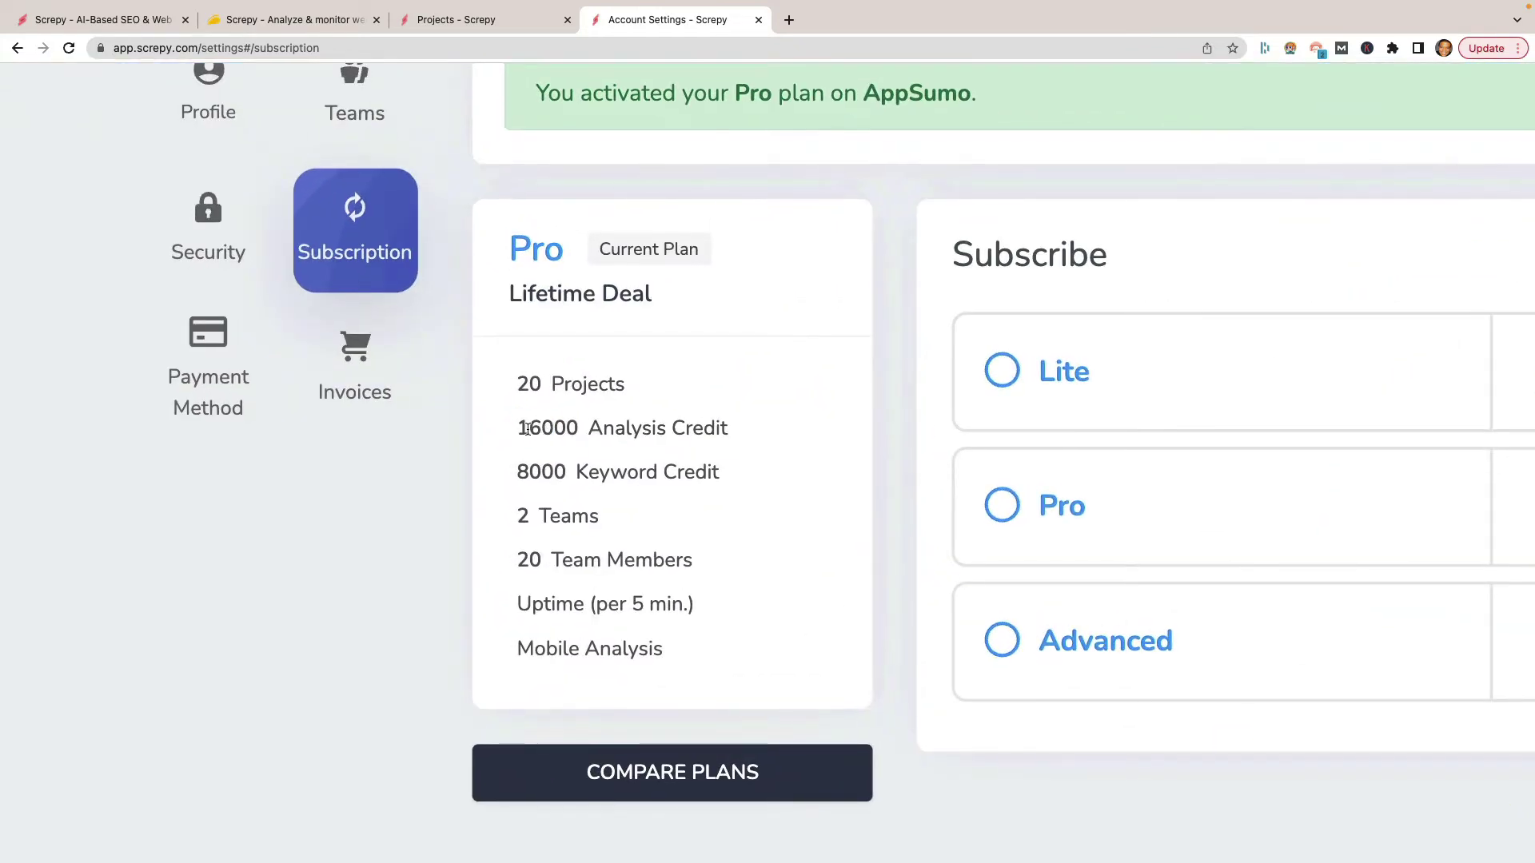
pyautogui.moveTo(518, 429); pyautogui.dragTo(579, 426)
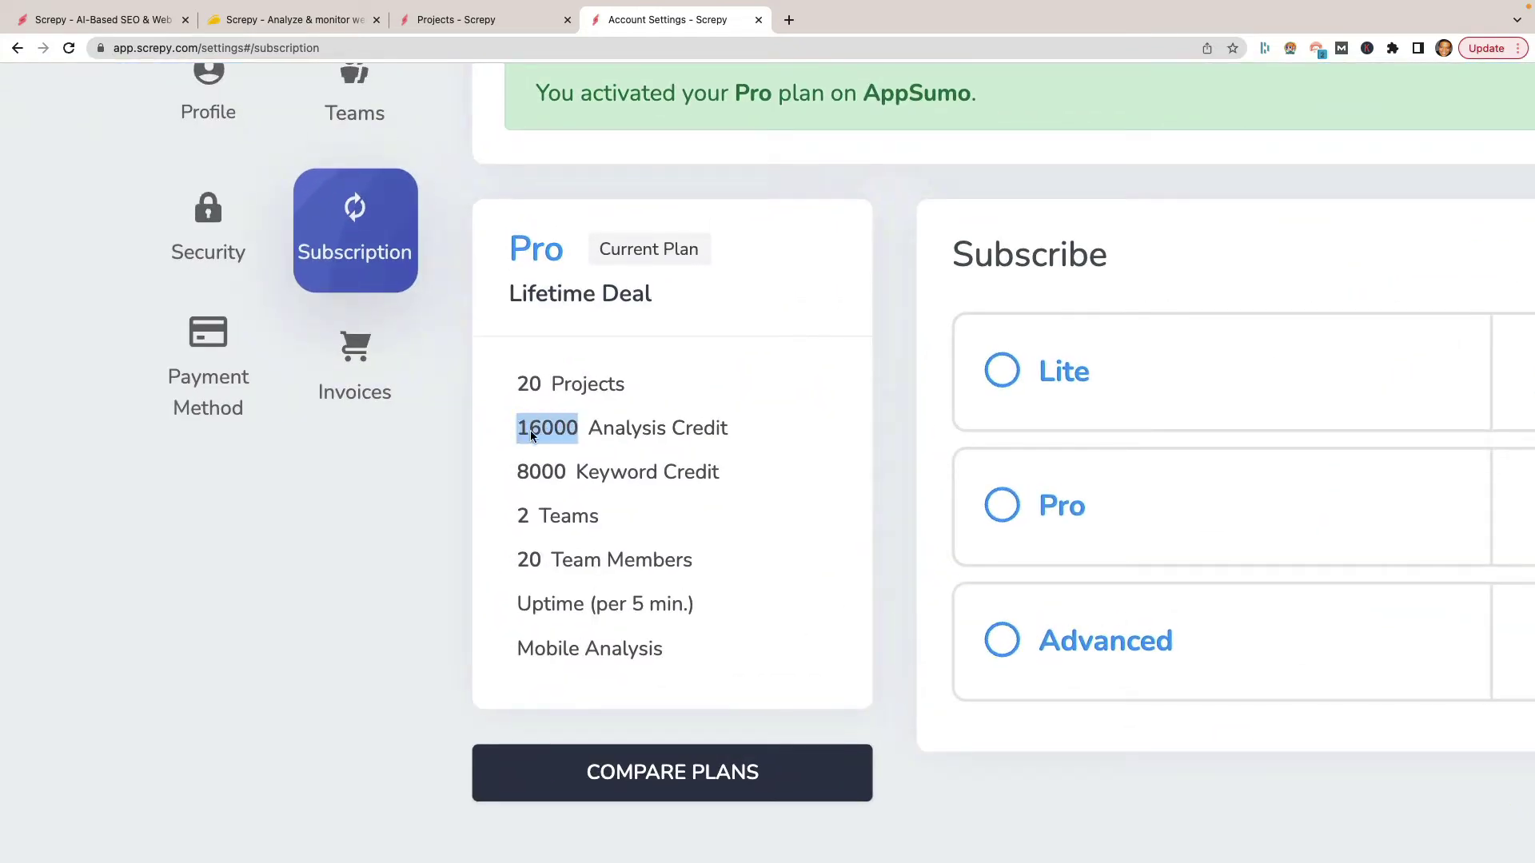
pyautogui.moveTo(518, 472); pyautogui.dragTo(568, 471)
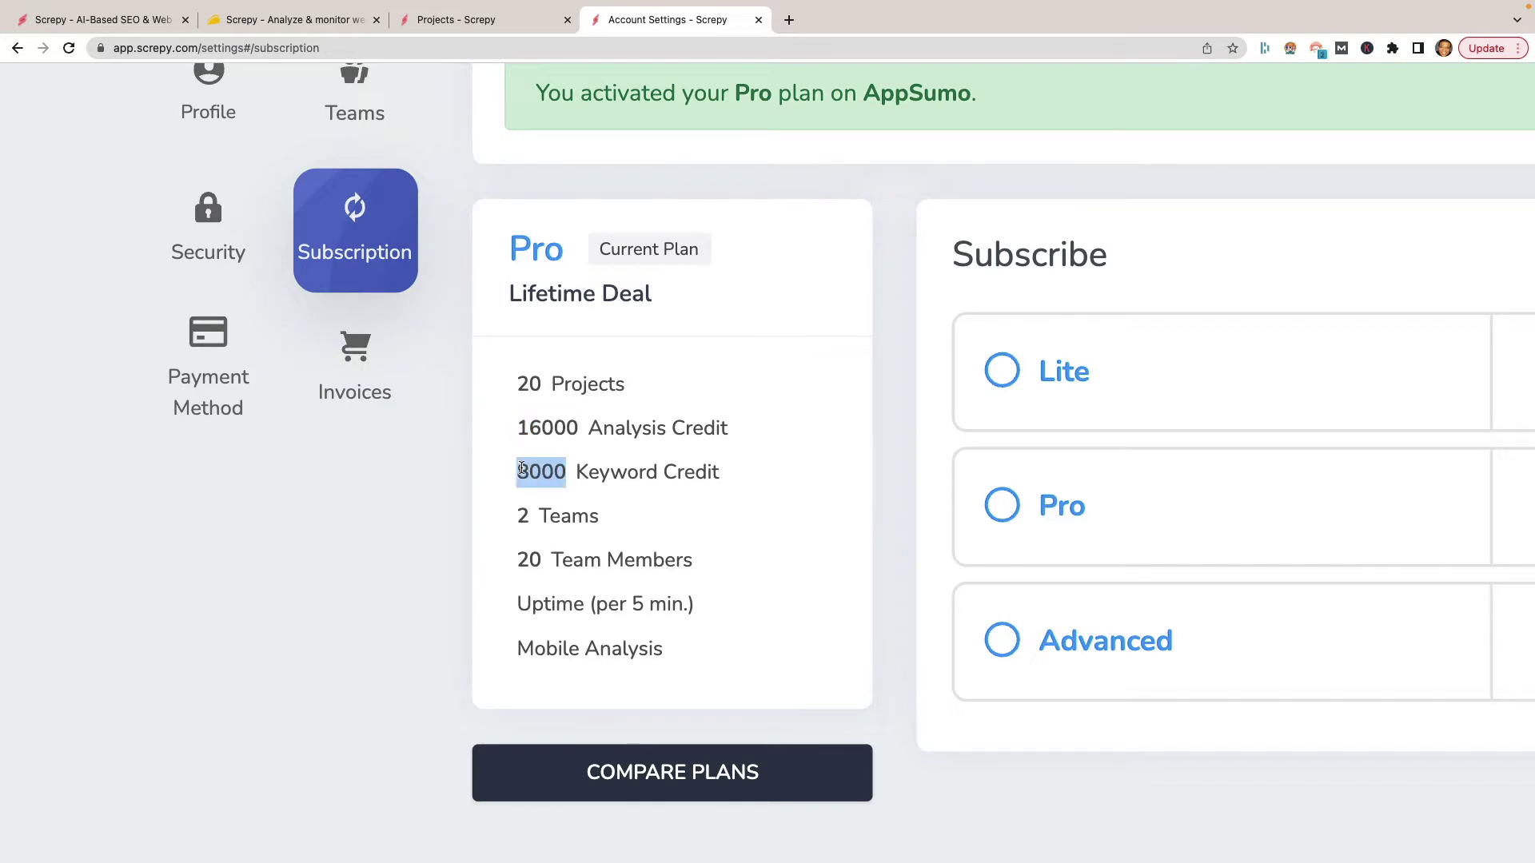
pyautogui.click(605, 501)
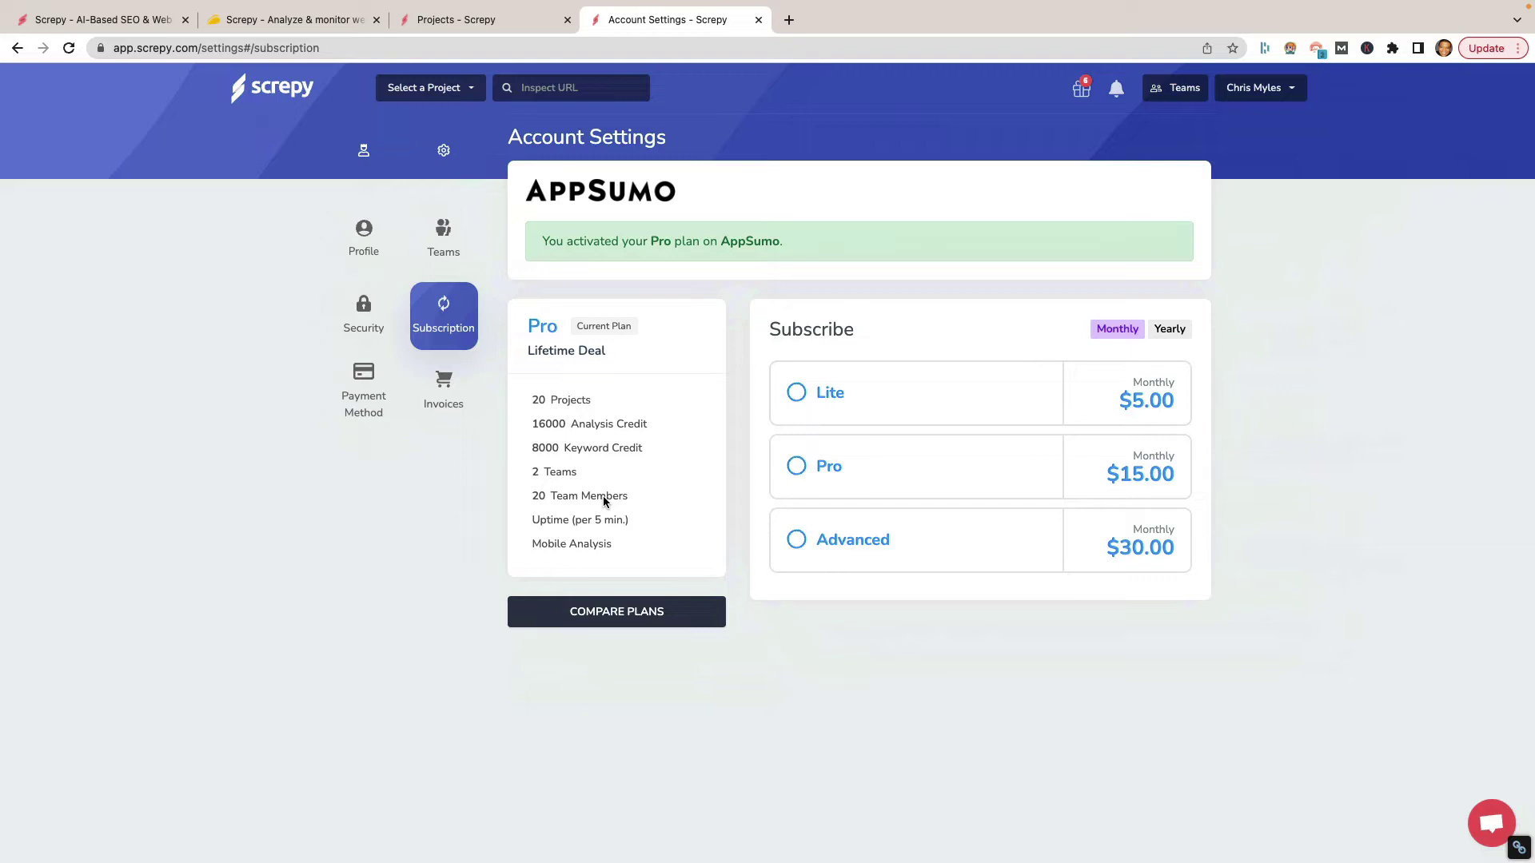
pyautogui.moveTo(647, 453); pyautogui.dragTo(530, 448)
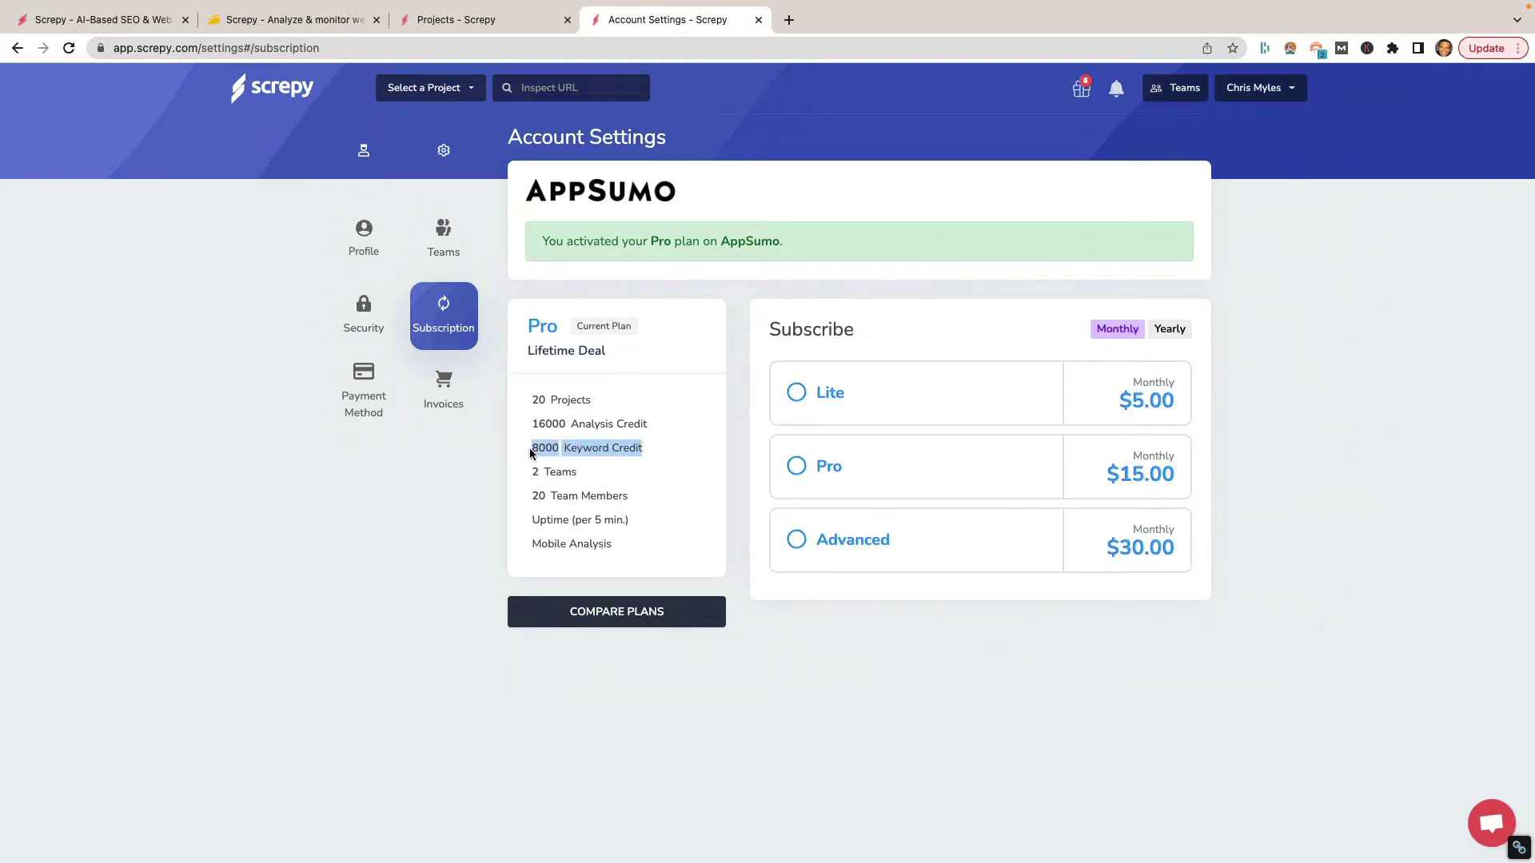
pyautogui.click(641, 452)
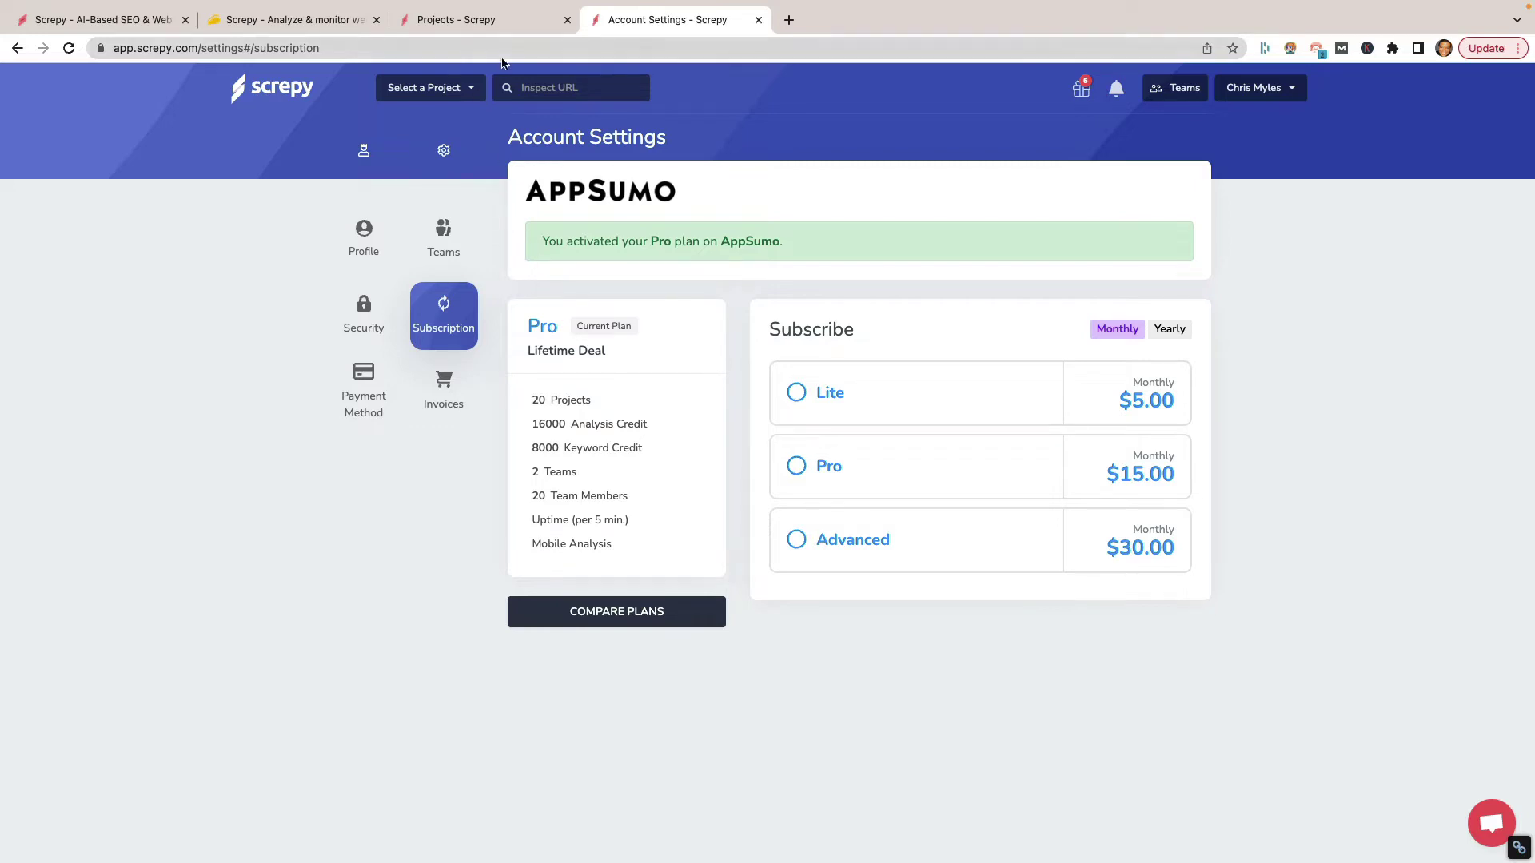
pyautogui.click(447, 88)
# Step: Open the first project's Overview and highlight its Site Health score of 67
pyautogui.click(465, 119)
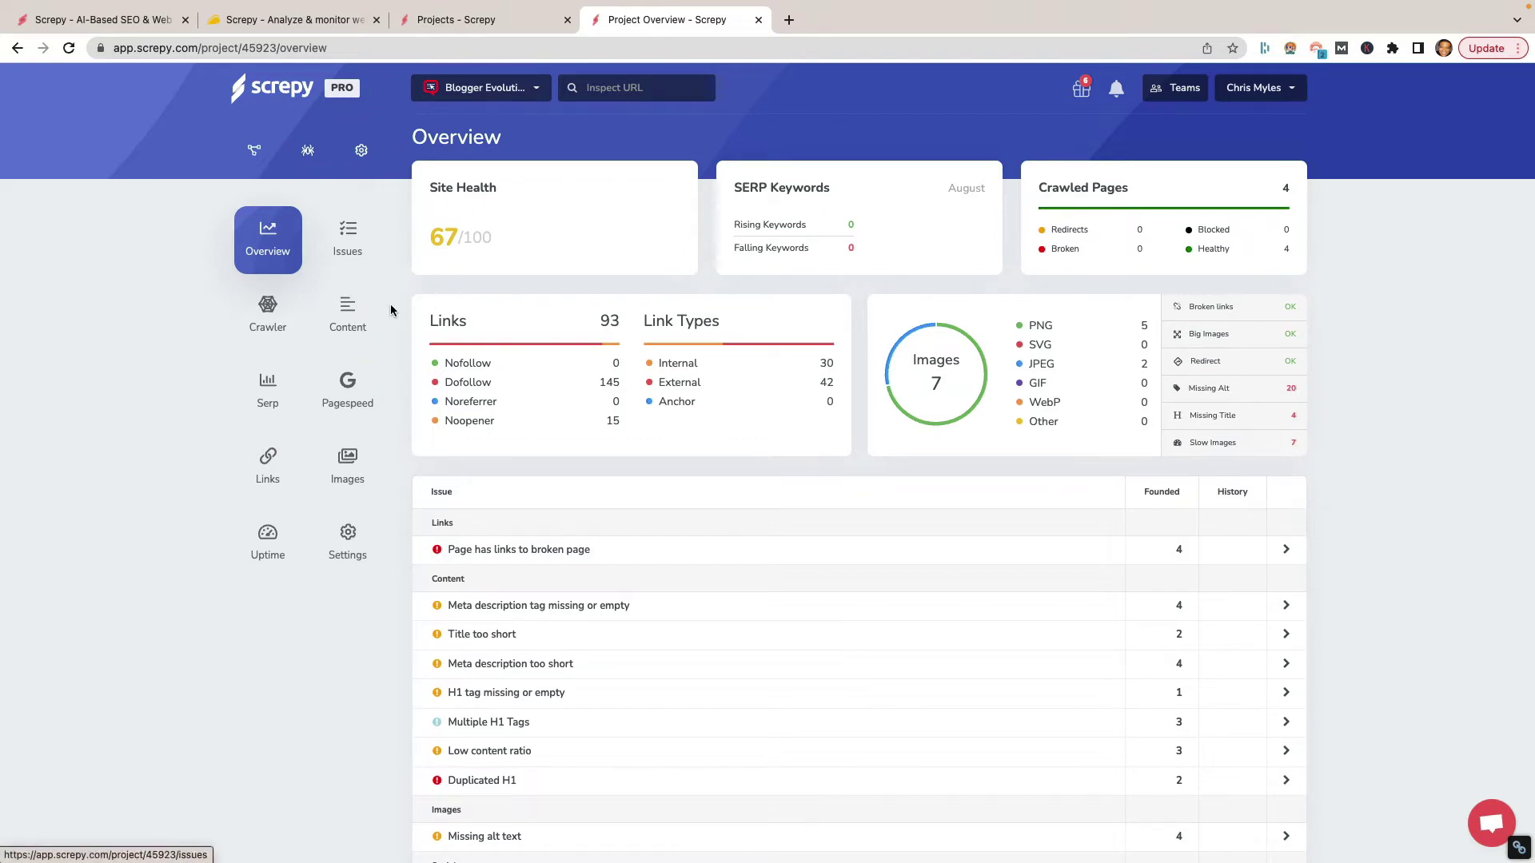
pyautogui.moveTo(463, 240); pyautogui.dragTo(419, 242)
pyautogui.click(475, 237)
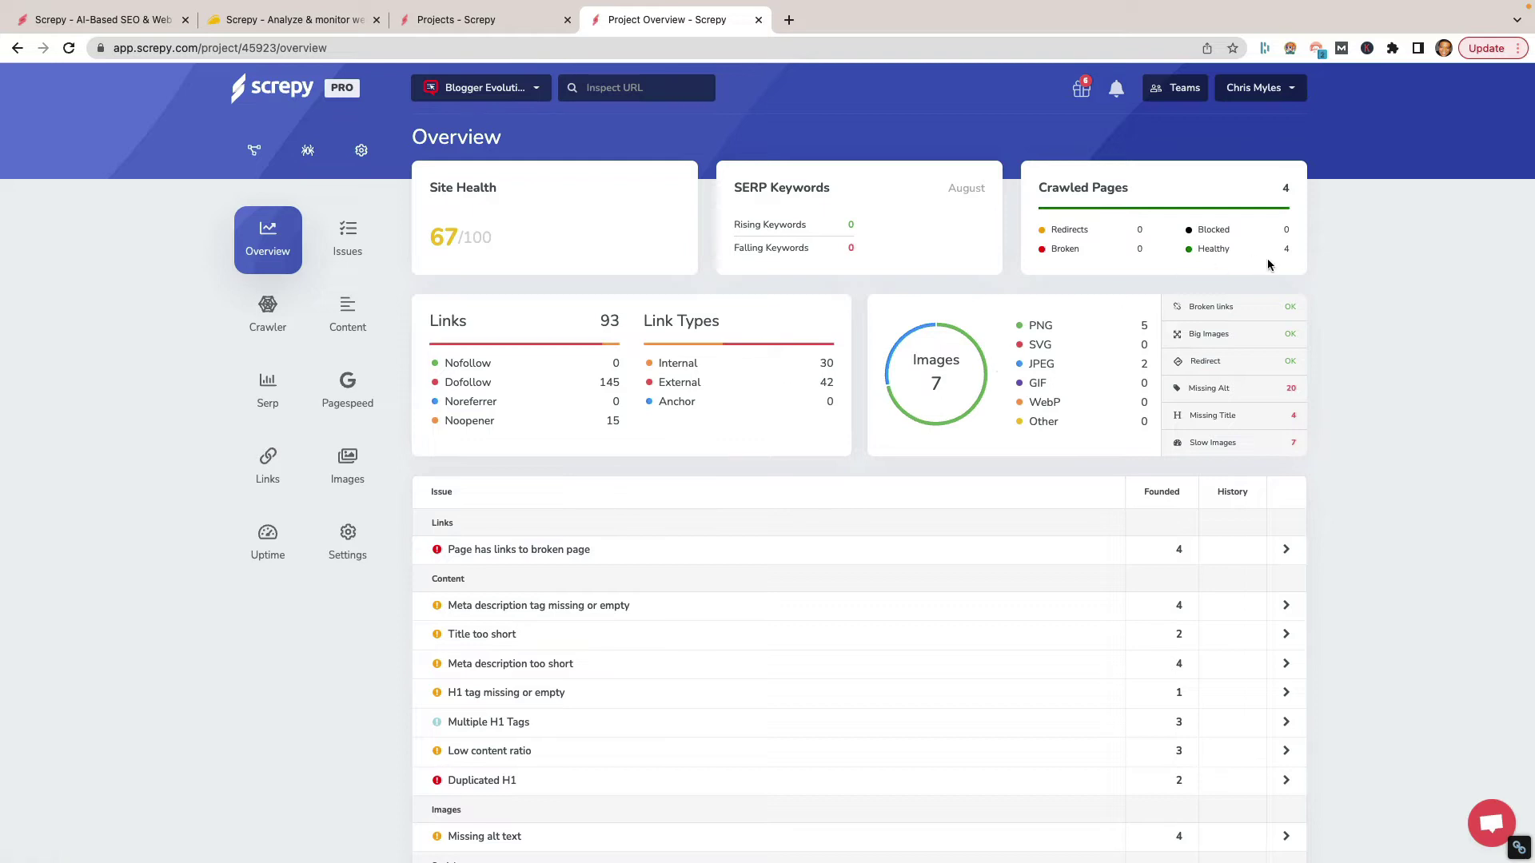
# Step: Scroll the Overview cards and highlight the 20 images missing alt text in the Images panel
pyautogui.scroll(-1, 919, 320)
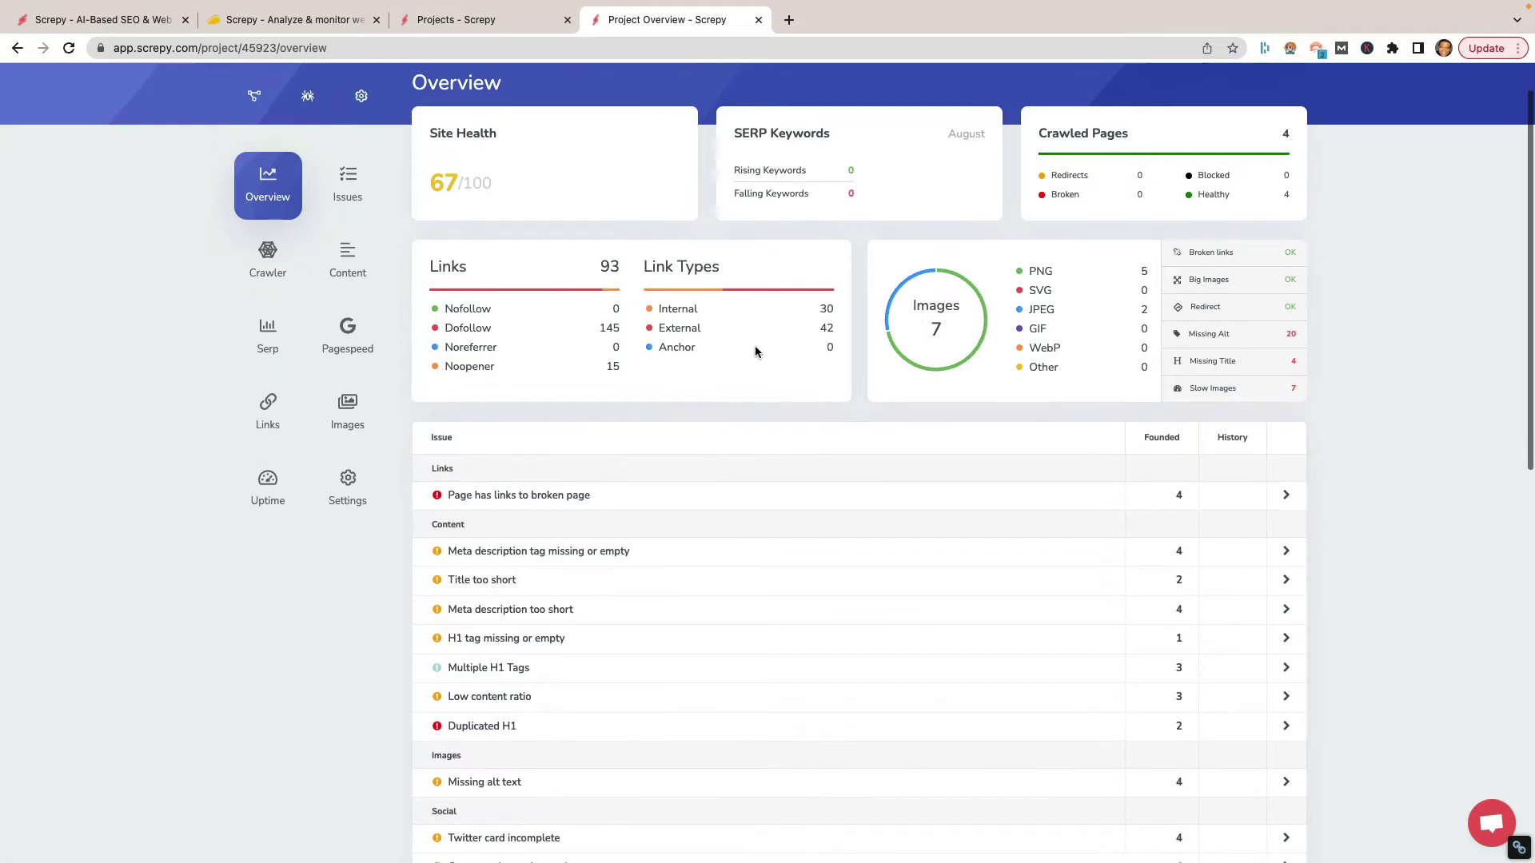
pyautogui.scroll(-1, 719, 333)
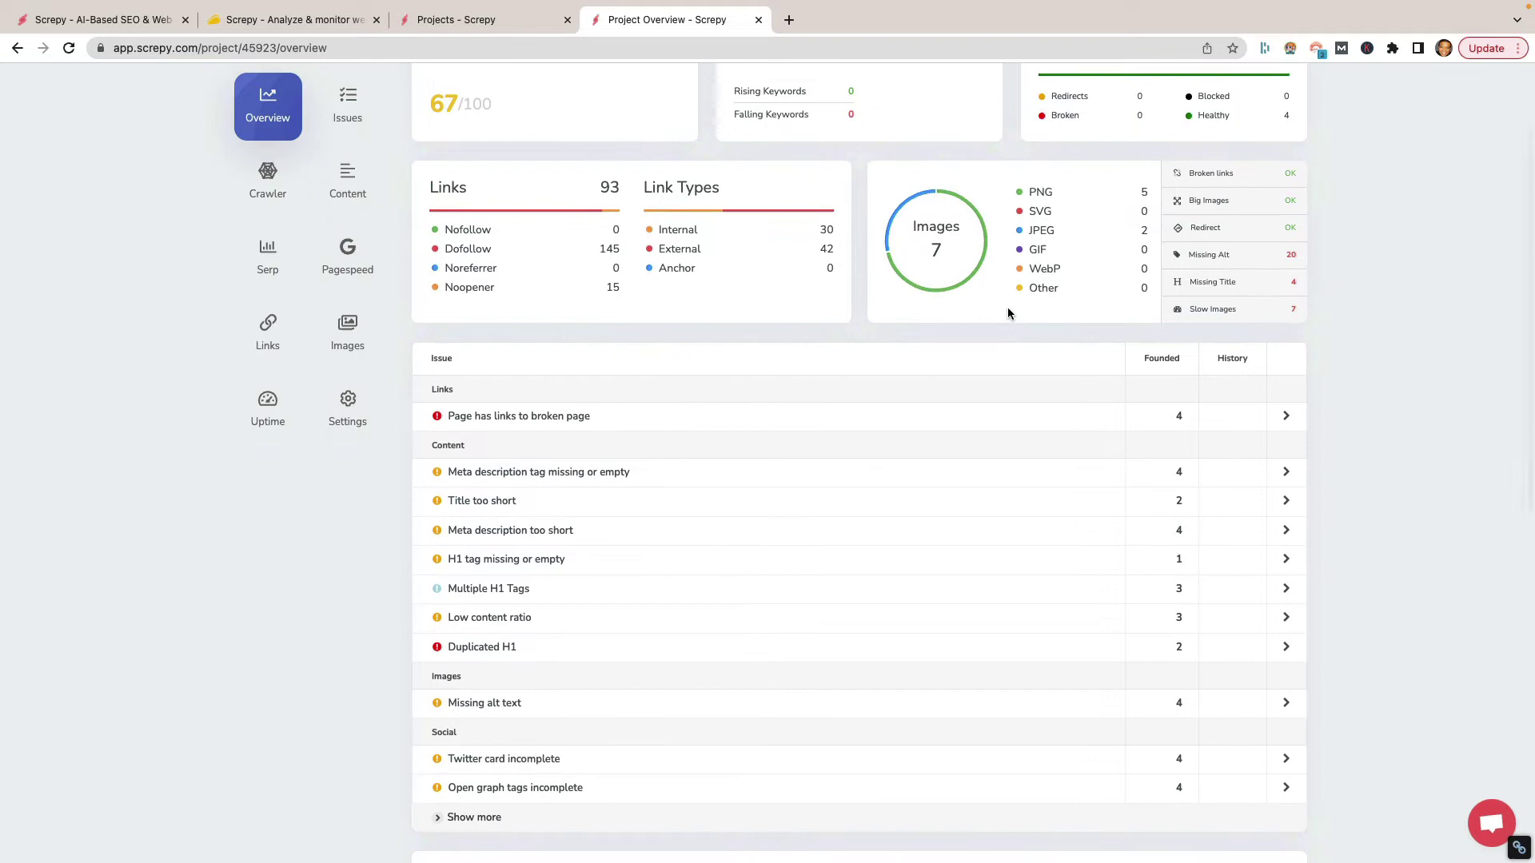
pyautogui.scroll(1, 983, 338)
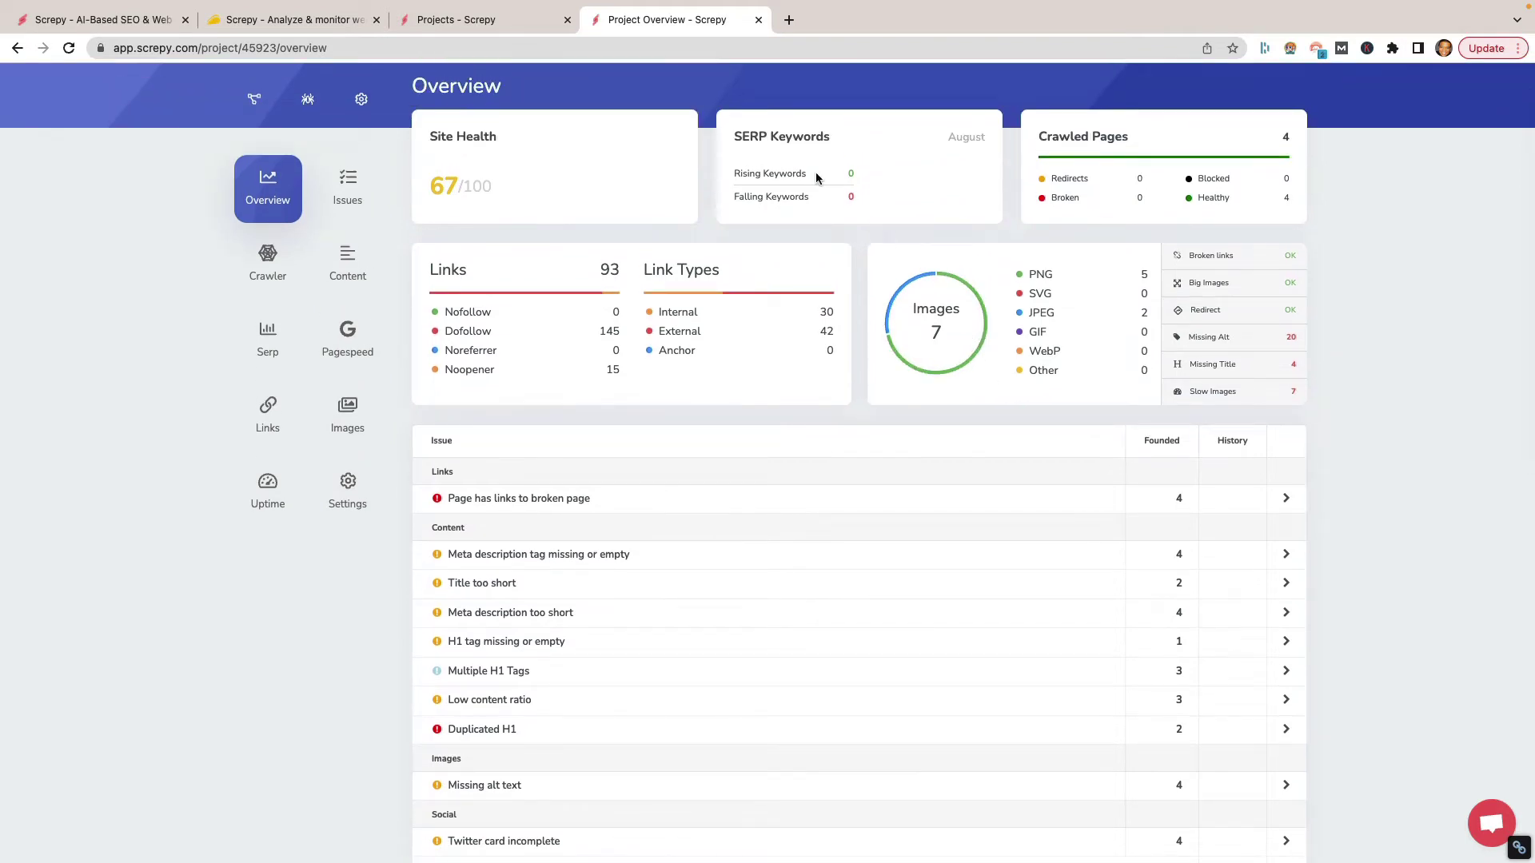
pyautogui.scroll(1, 925, 386)
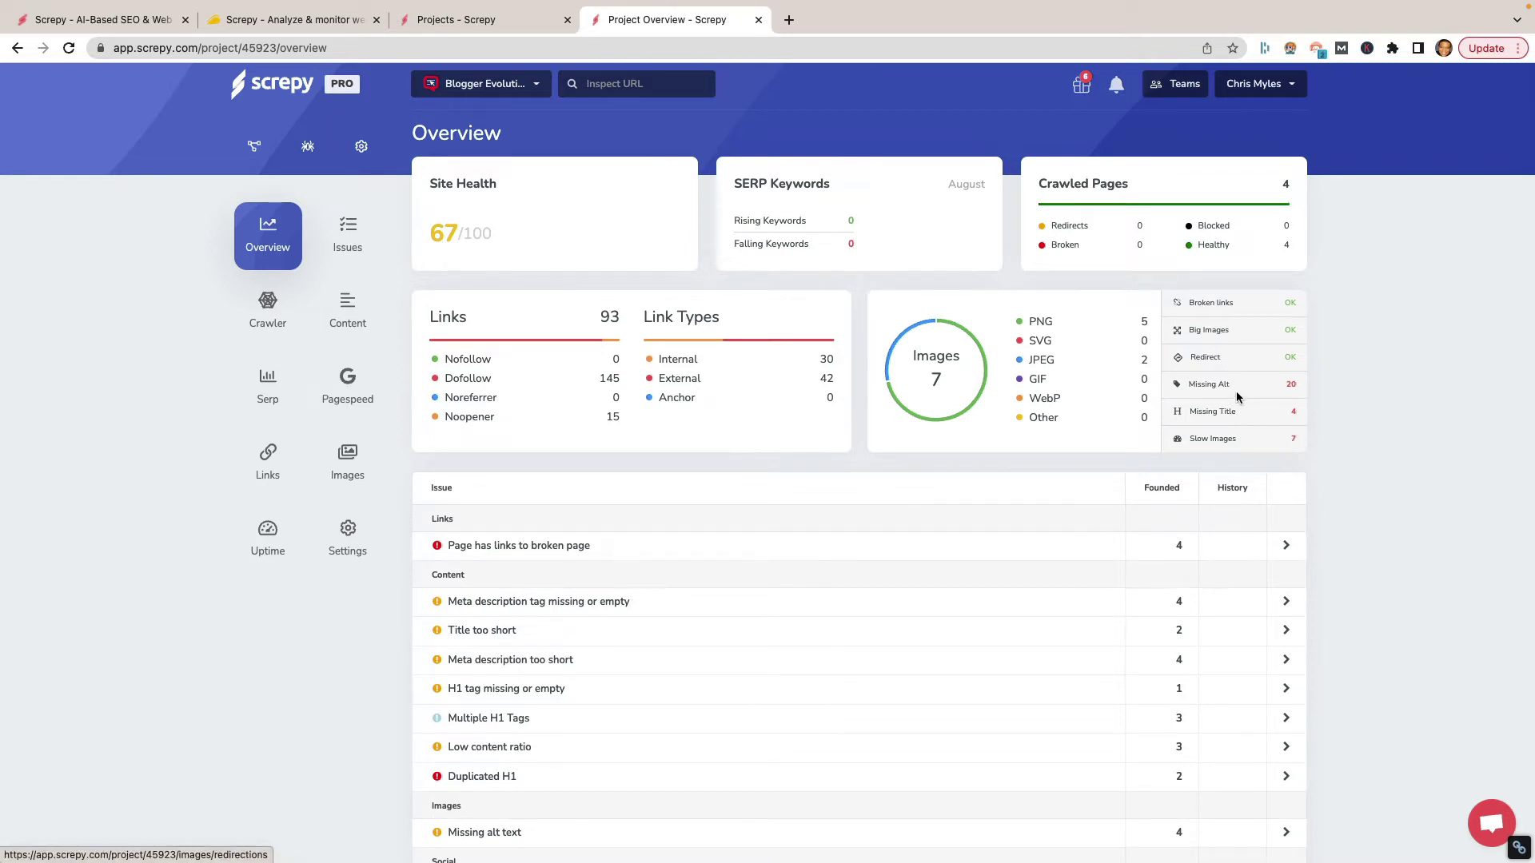
pyautogui.moveTo(1304, 388); pyautogui.dragTo(1174, 393)
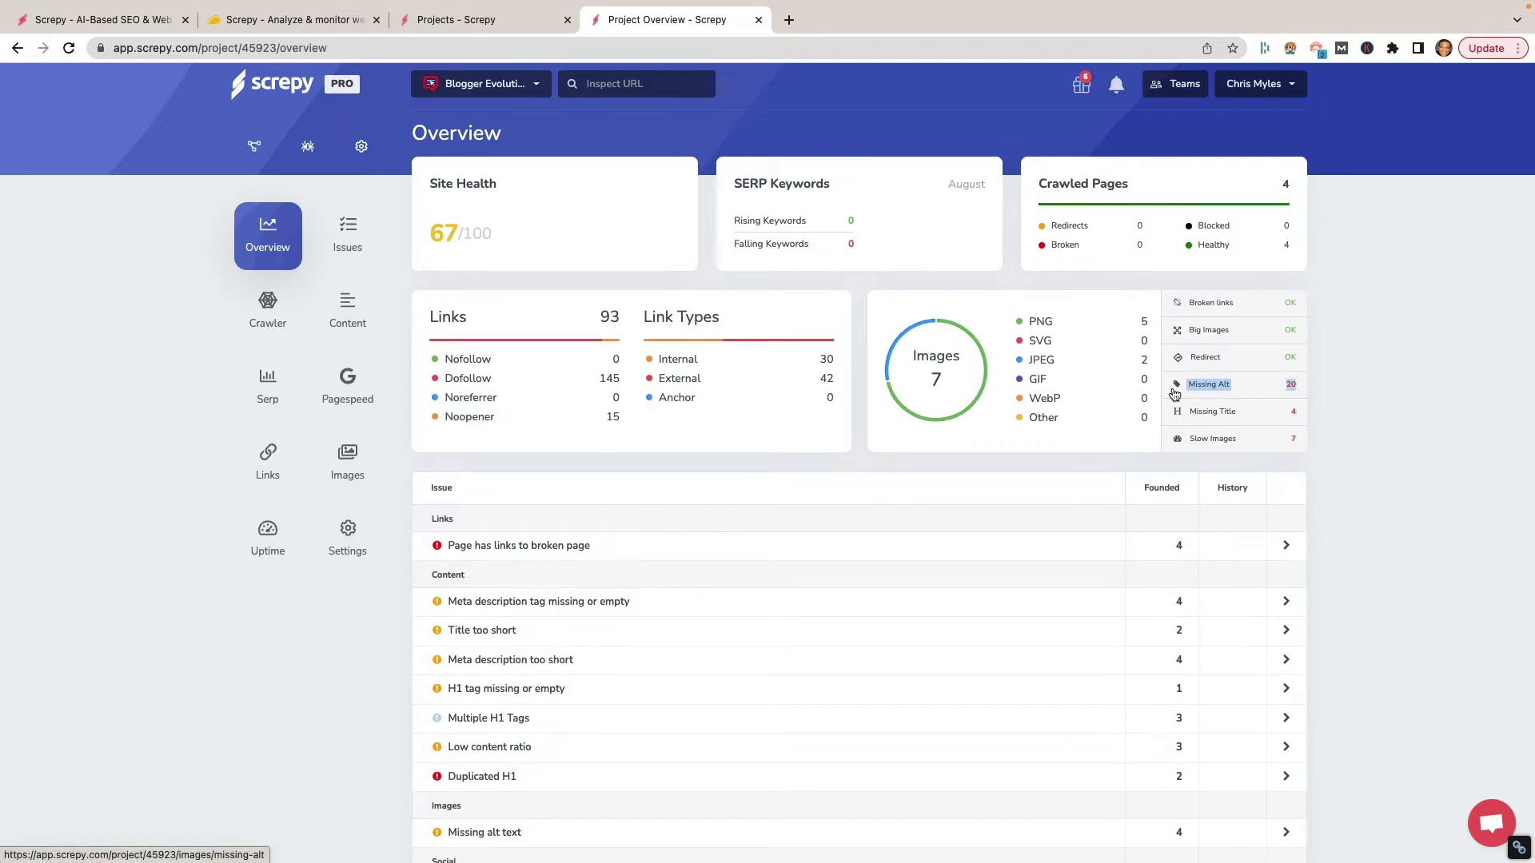
pyautogui.click(1276, 391)
pyautogui.scroll(-3, 1228, 444)
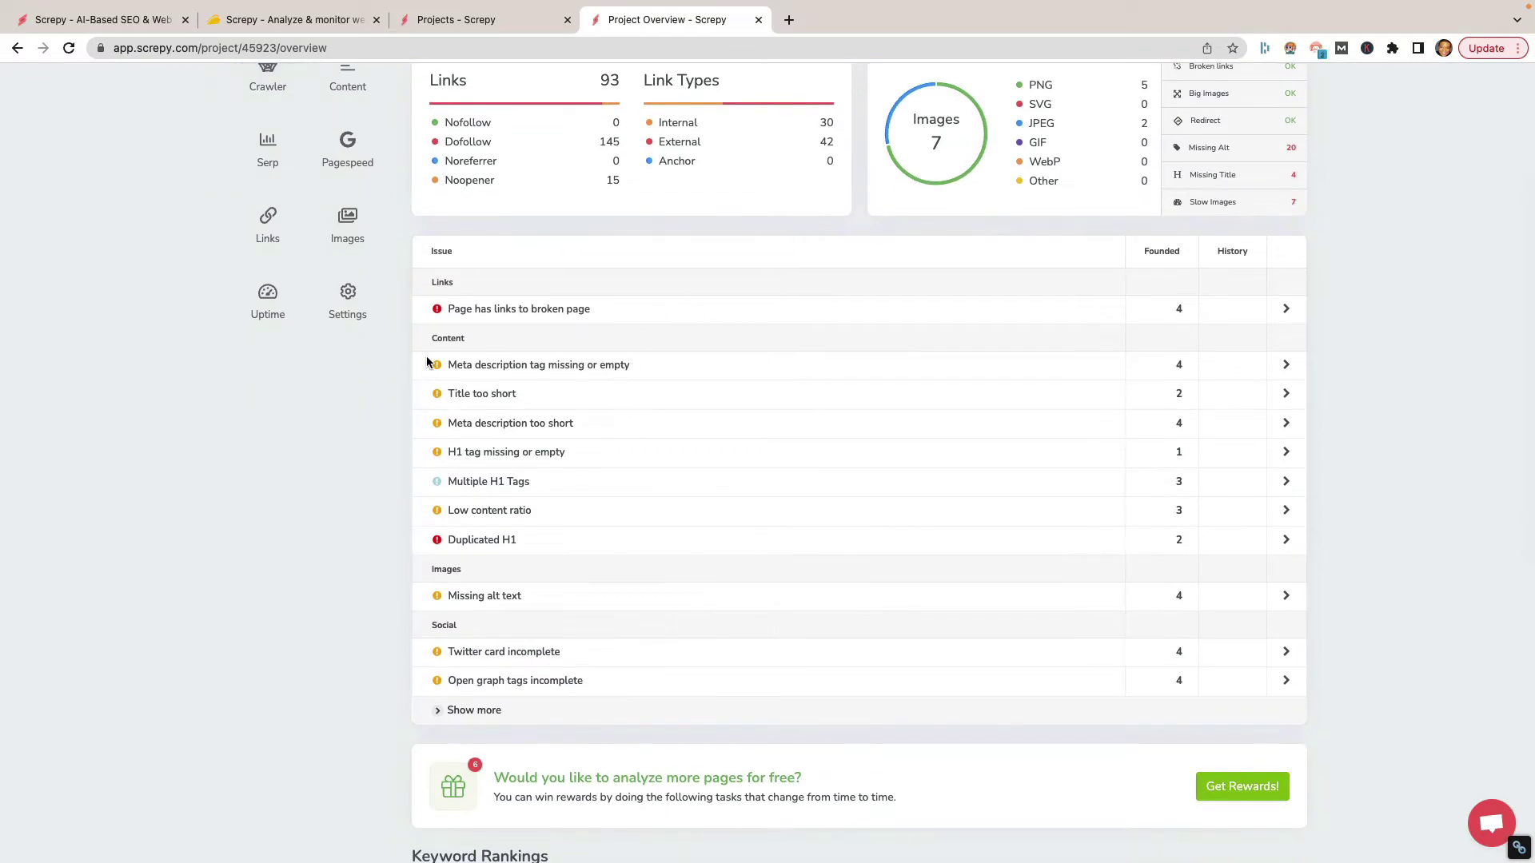
pyautogui.scroll(5, 504, 386)
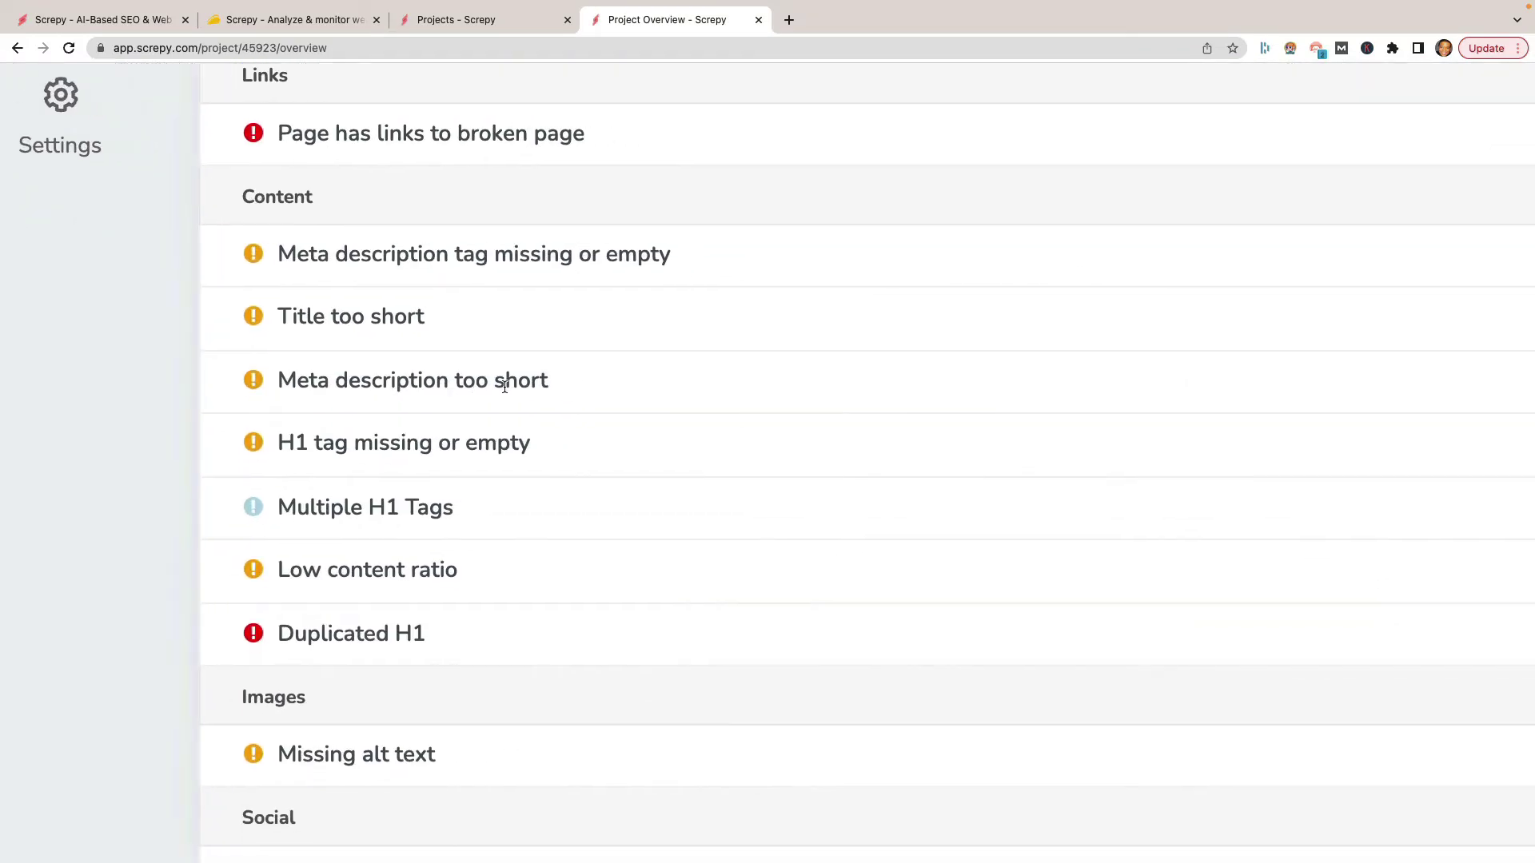
pyautogui.scroll(-5, 504, 386)
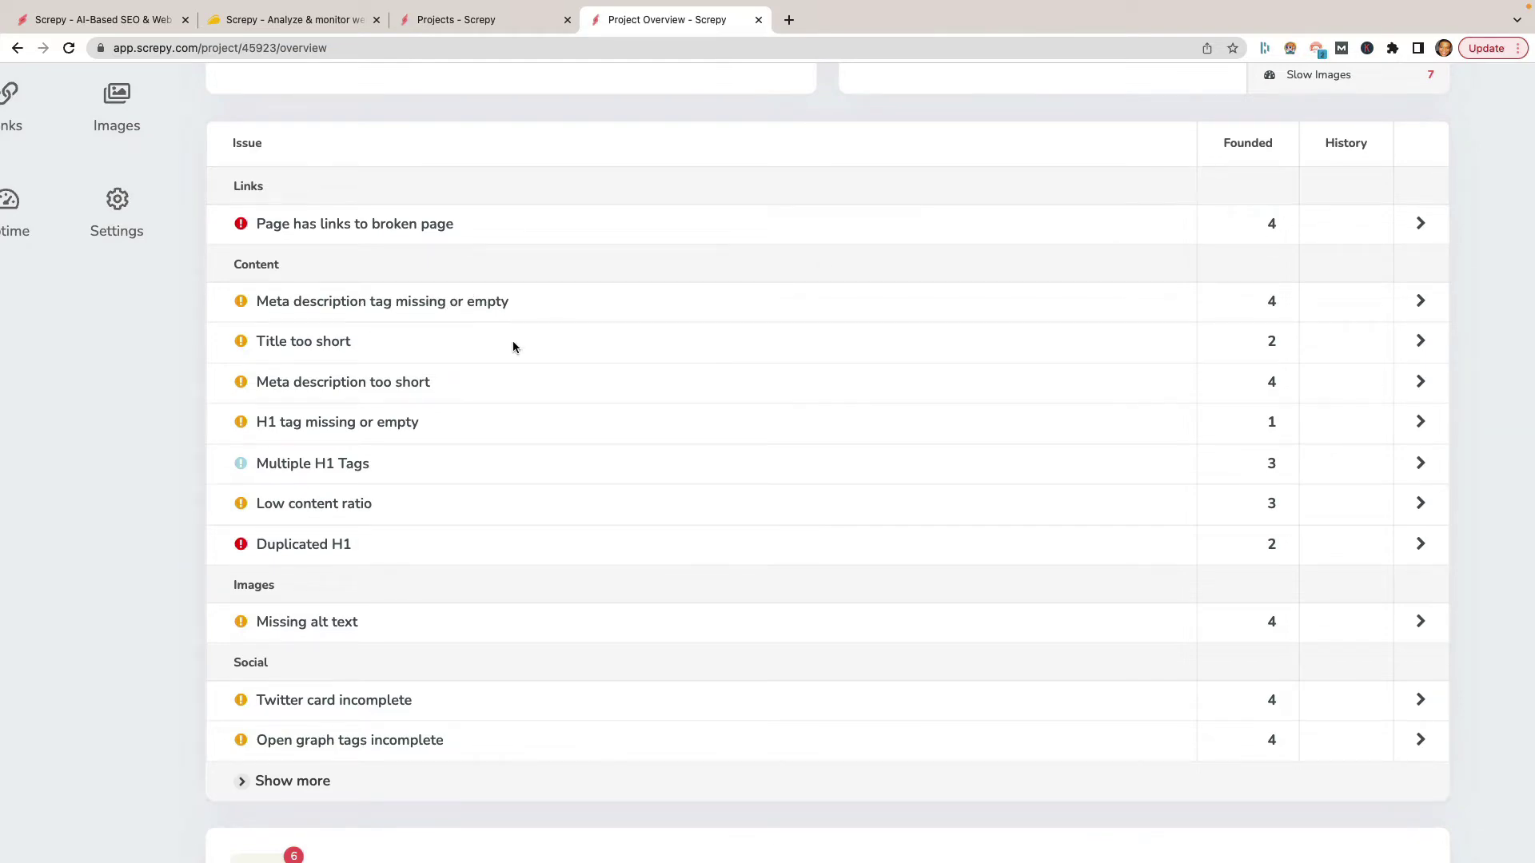
pyautogui.press('super+minus')
pyautogui.press('super+minus')
pyautogui.press('super+minus')
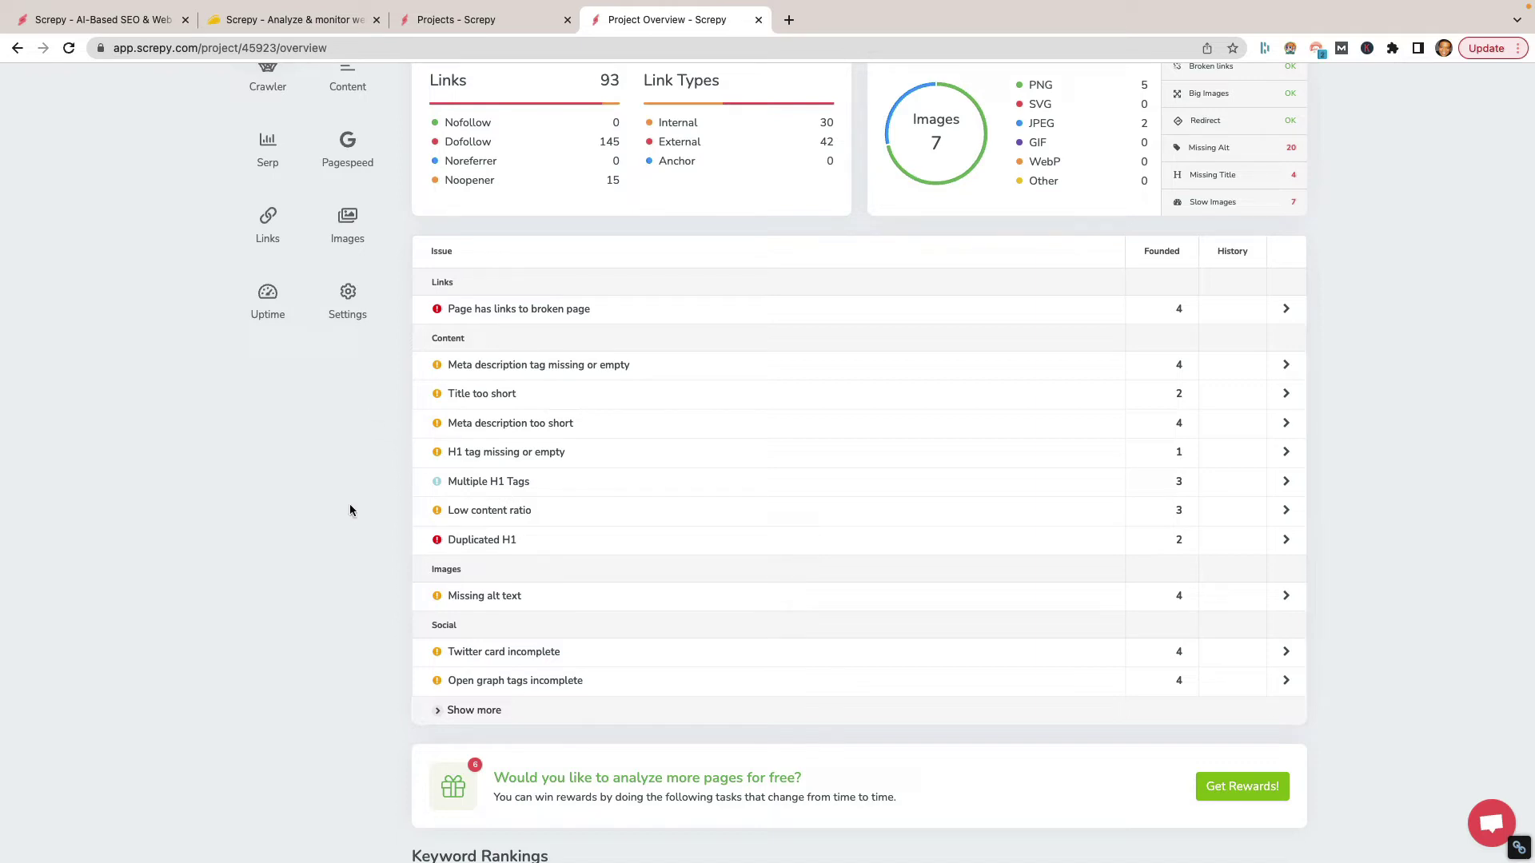
pyautogui.scroll(3, 350, 510)
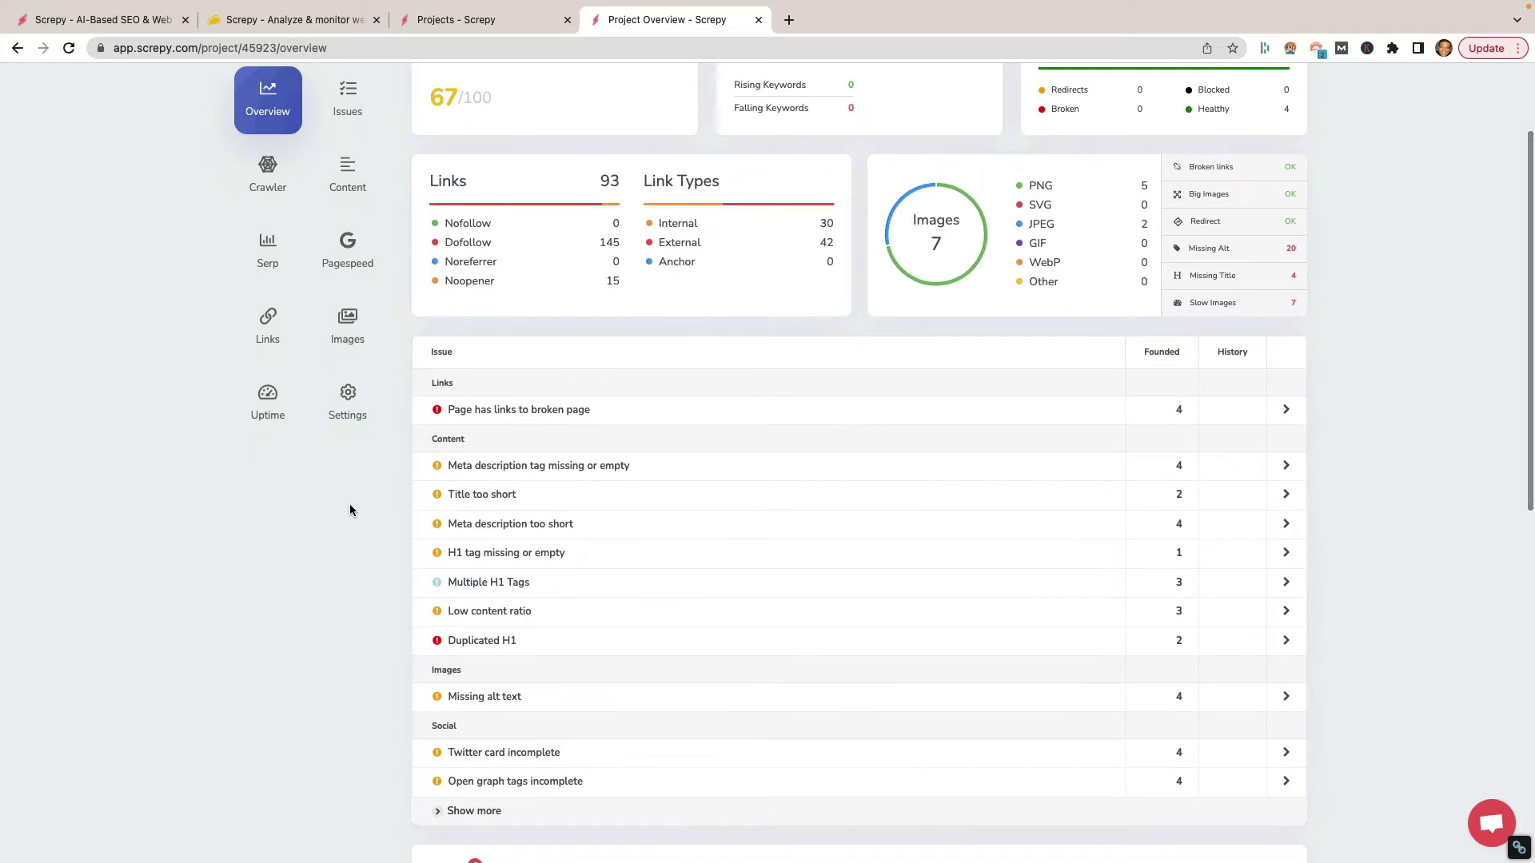
pyautogui.scroll(1, 342, 516)
pyautogui.scroll(-20, 356, 586)
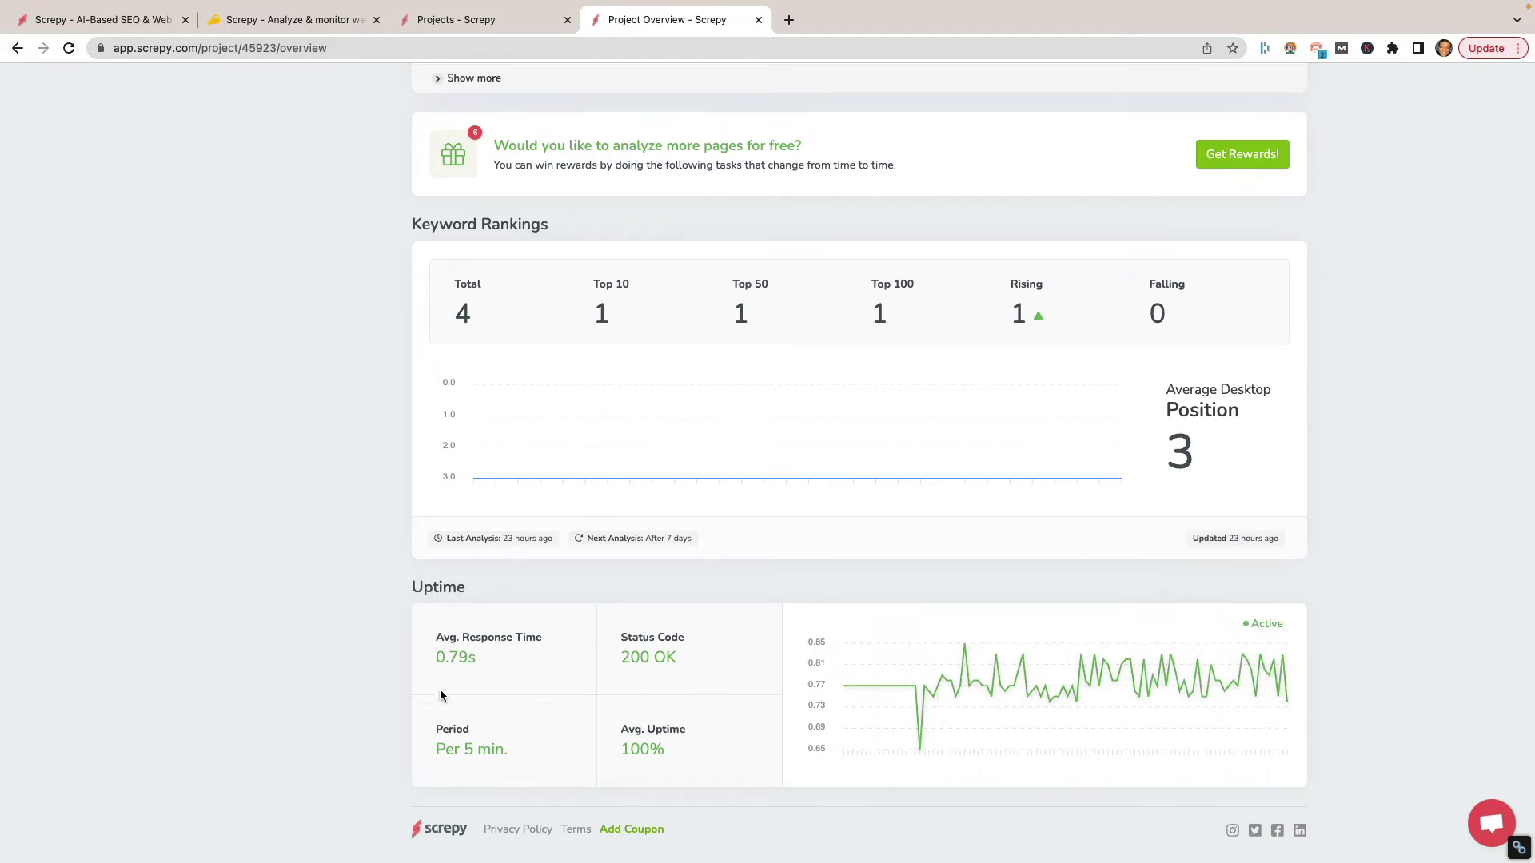
pyautogui.scroll(10, 330, 699)
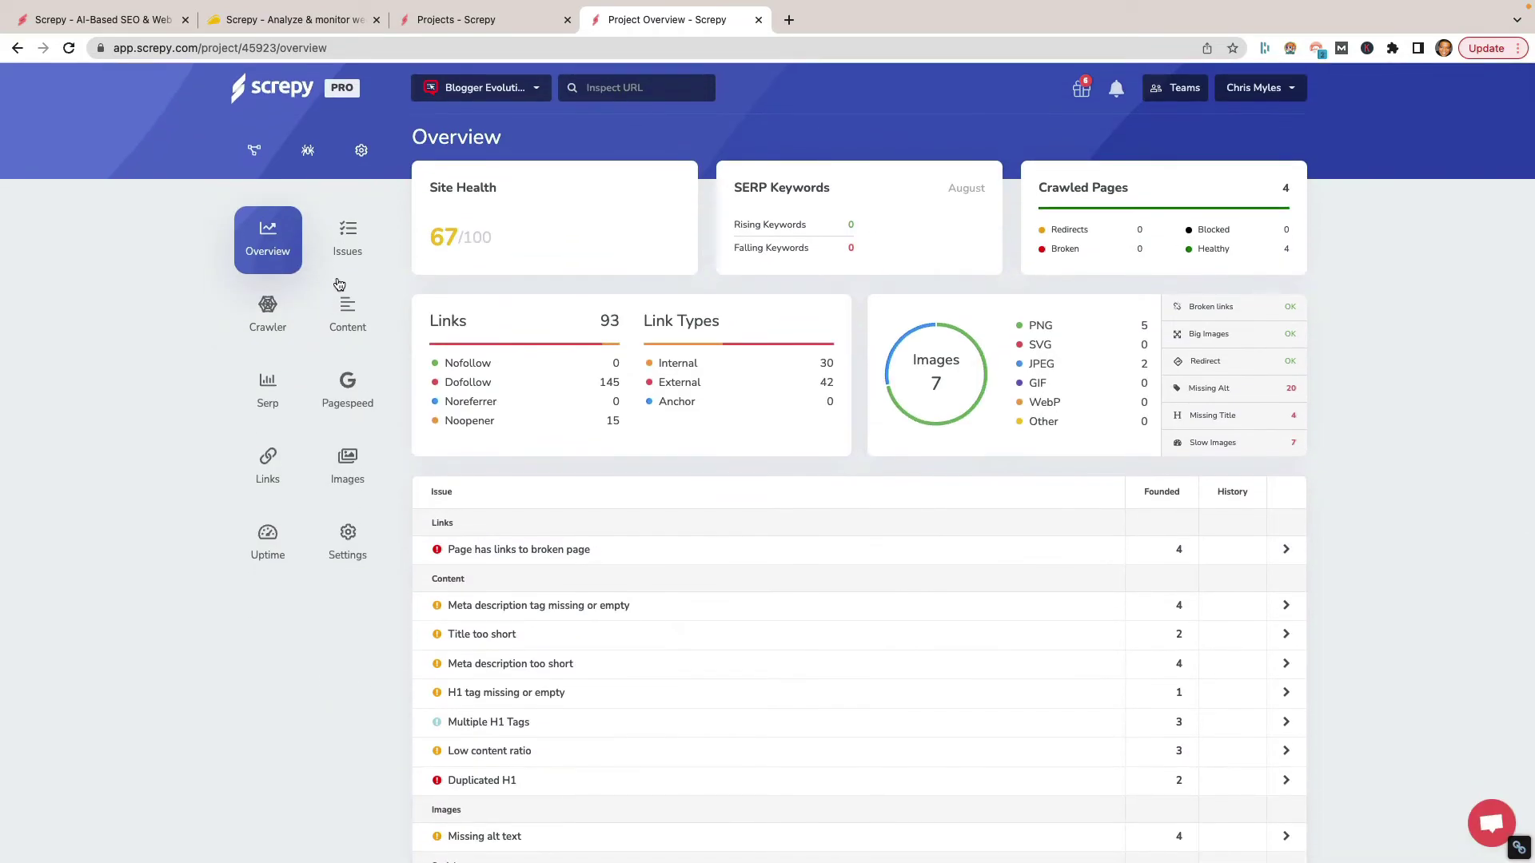
# Step: Open the Issues list (24 issues, 22 warnings, 9 notices) and scroll down to its footer
pyautogui.click(268, 239)
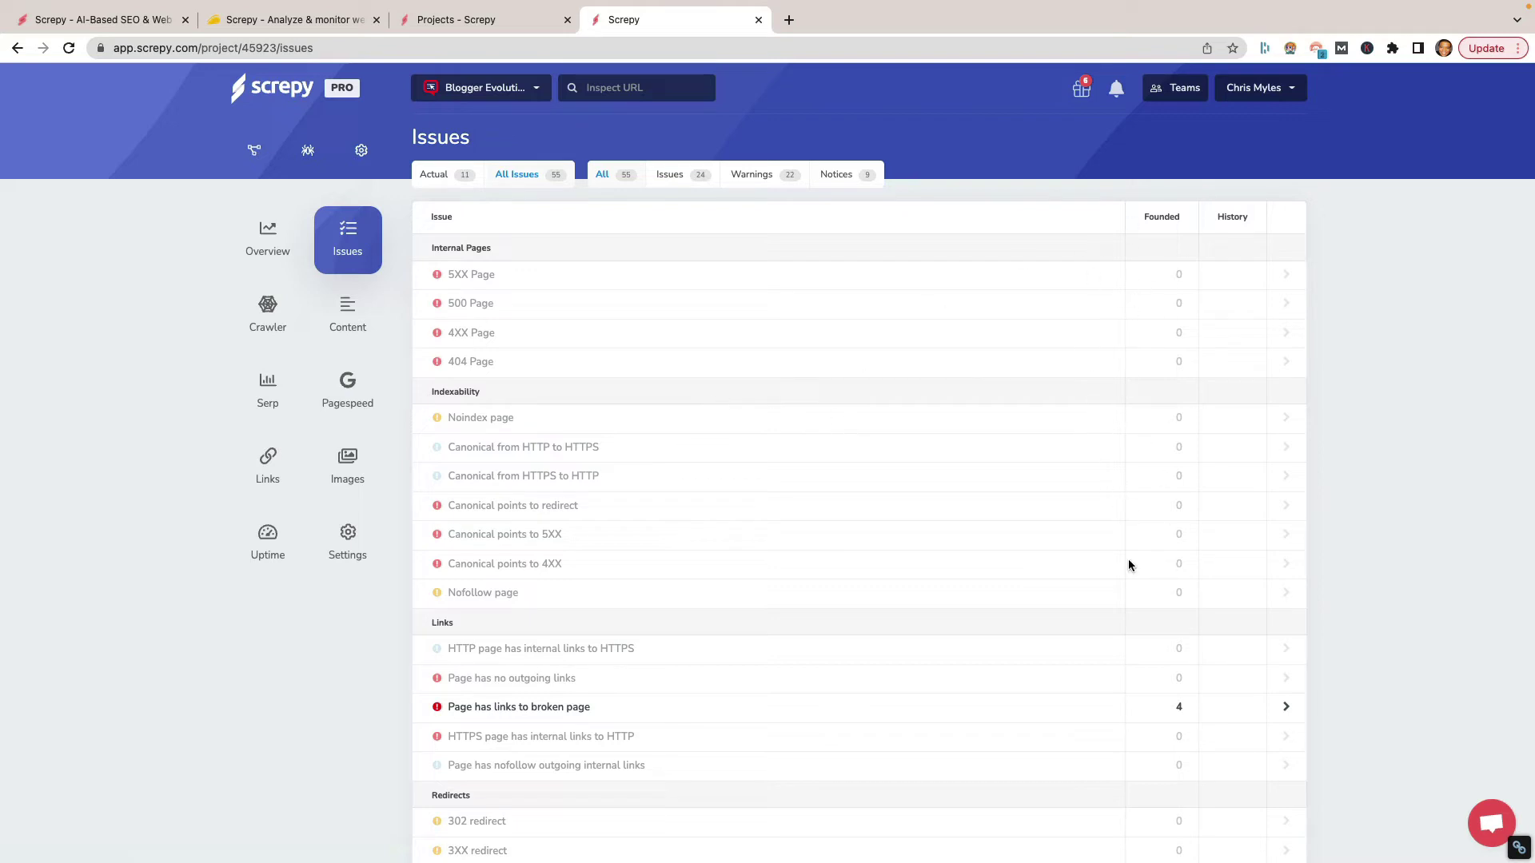
pyautogui.scroll(-1, 1141, 618)
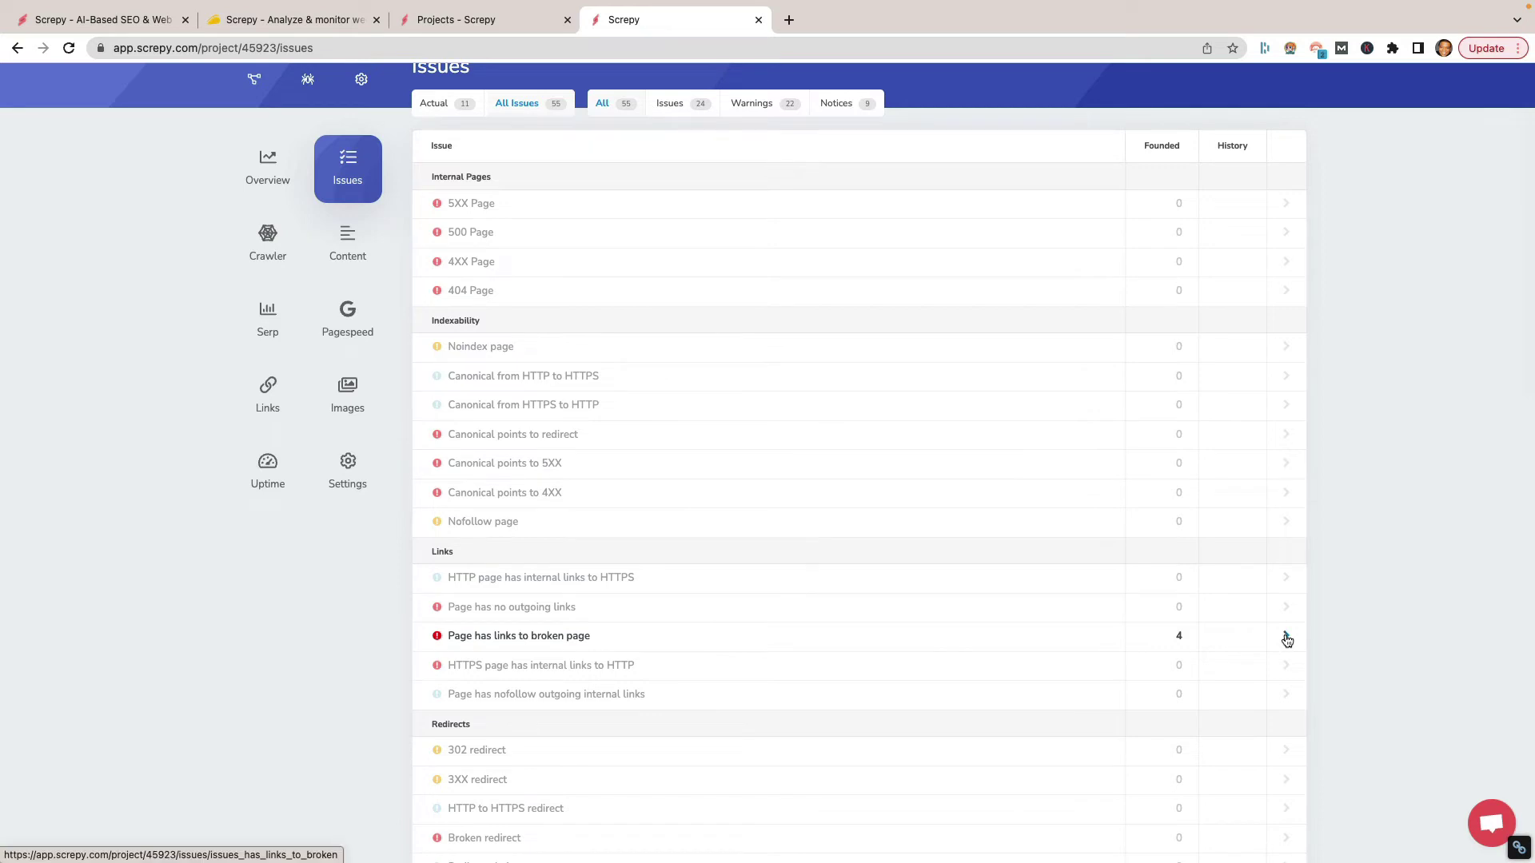
pyautogui.scroll(-8, 1001, 590)
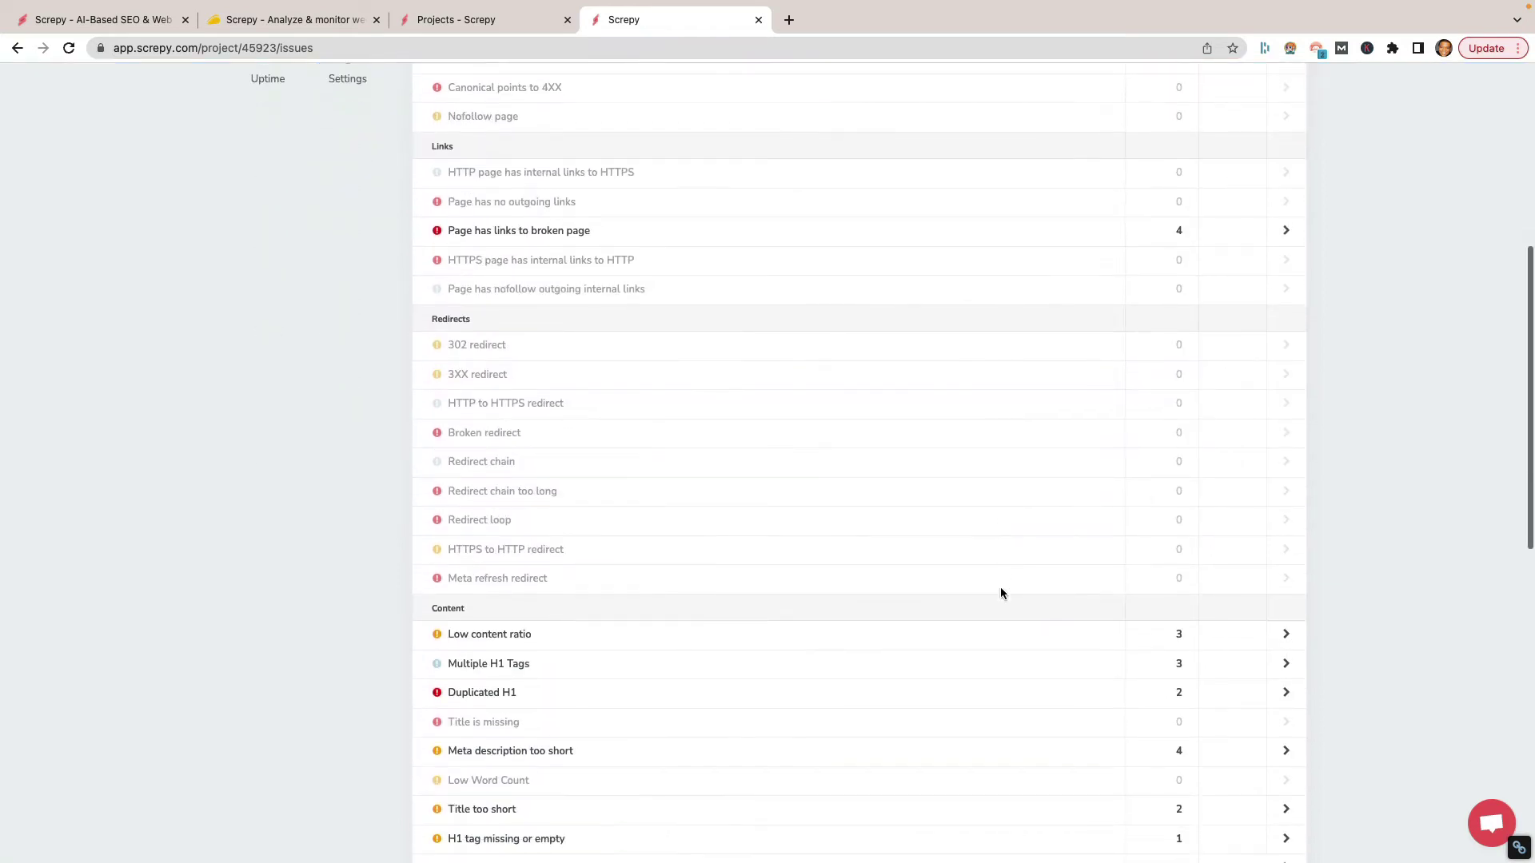
pyautogui.scroll(-2, 996, 593)
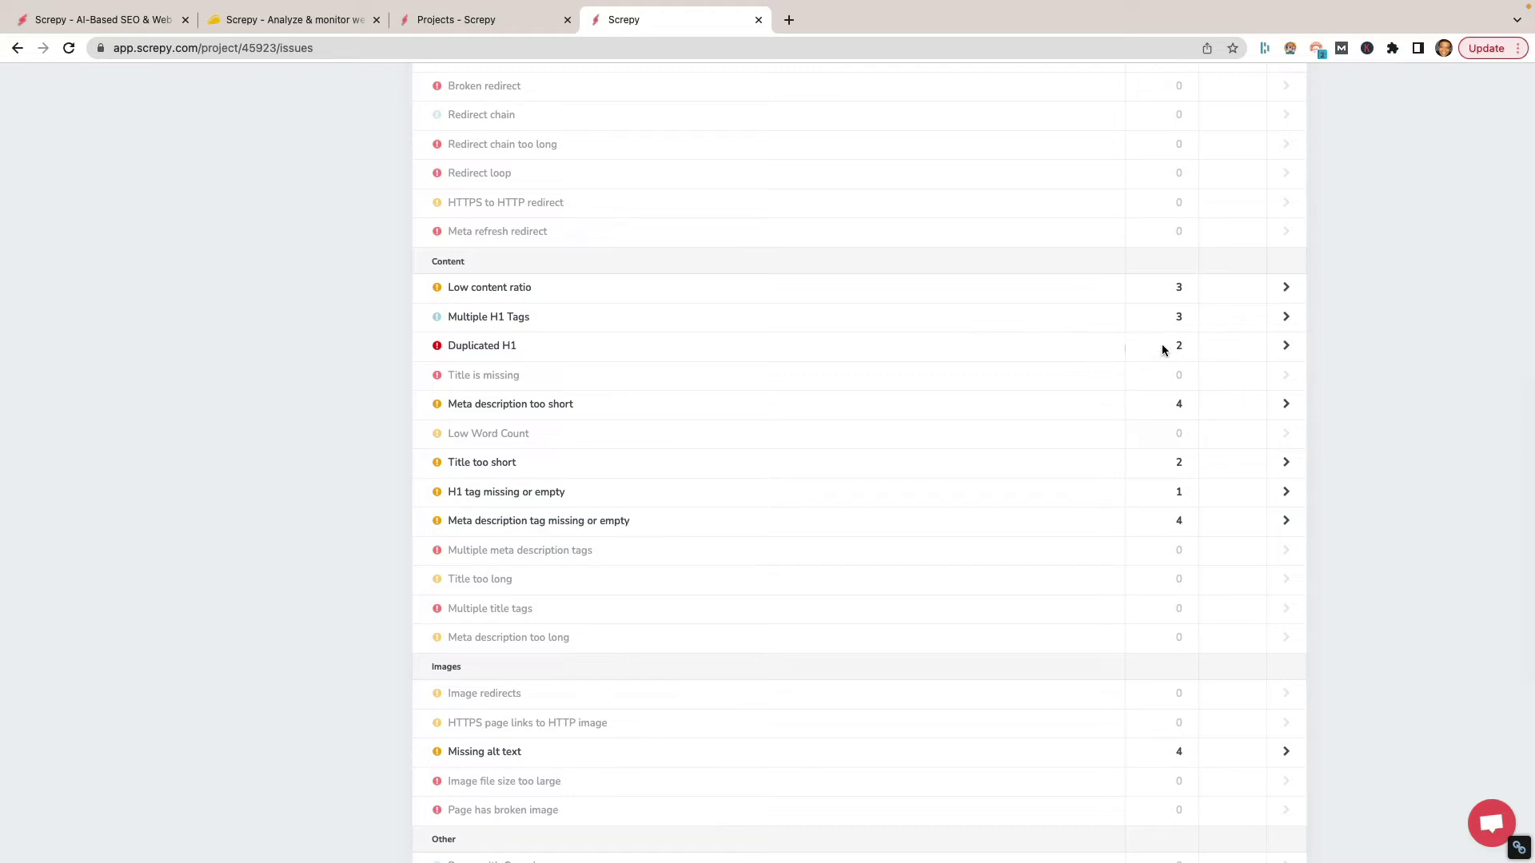
pyautogui.scroll(-2, 840, 529)
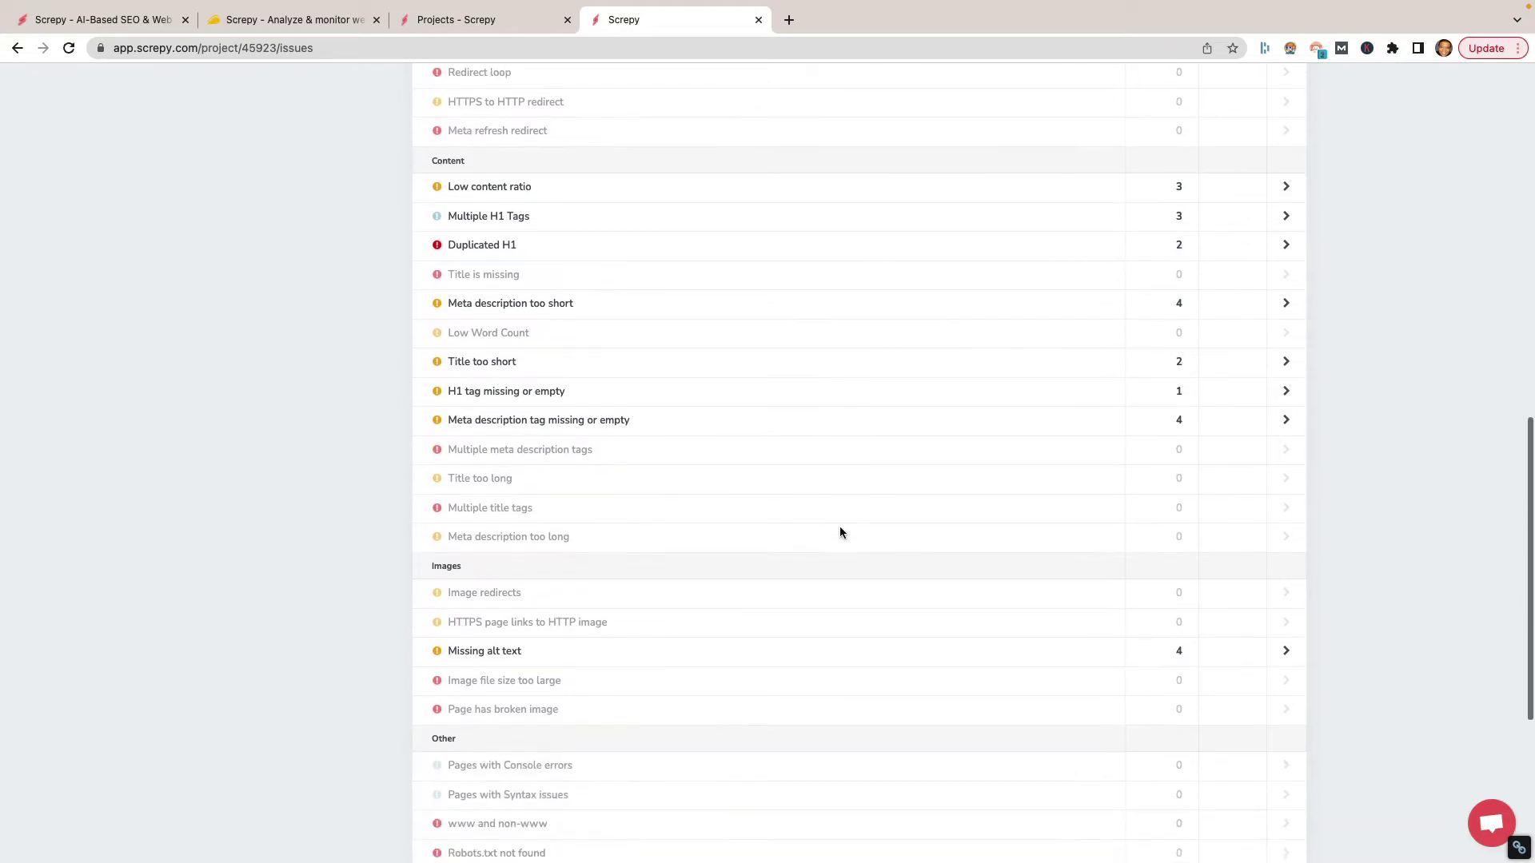
pyautogui.scroll(-1, 817, 380)
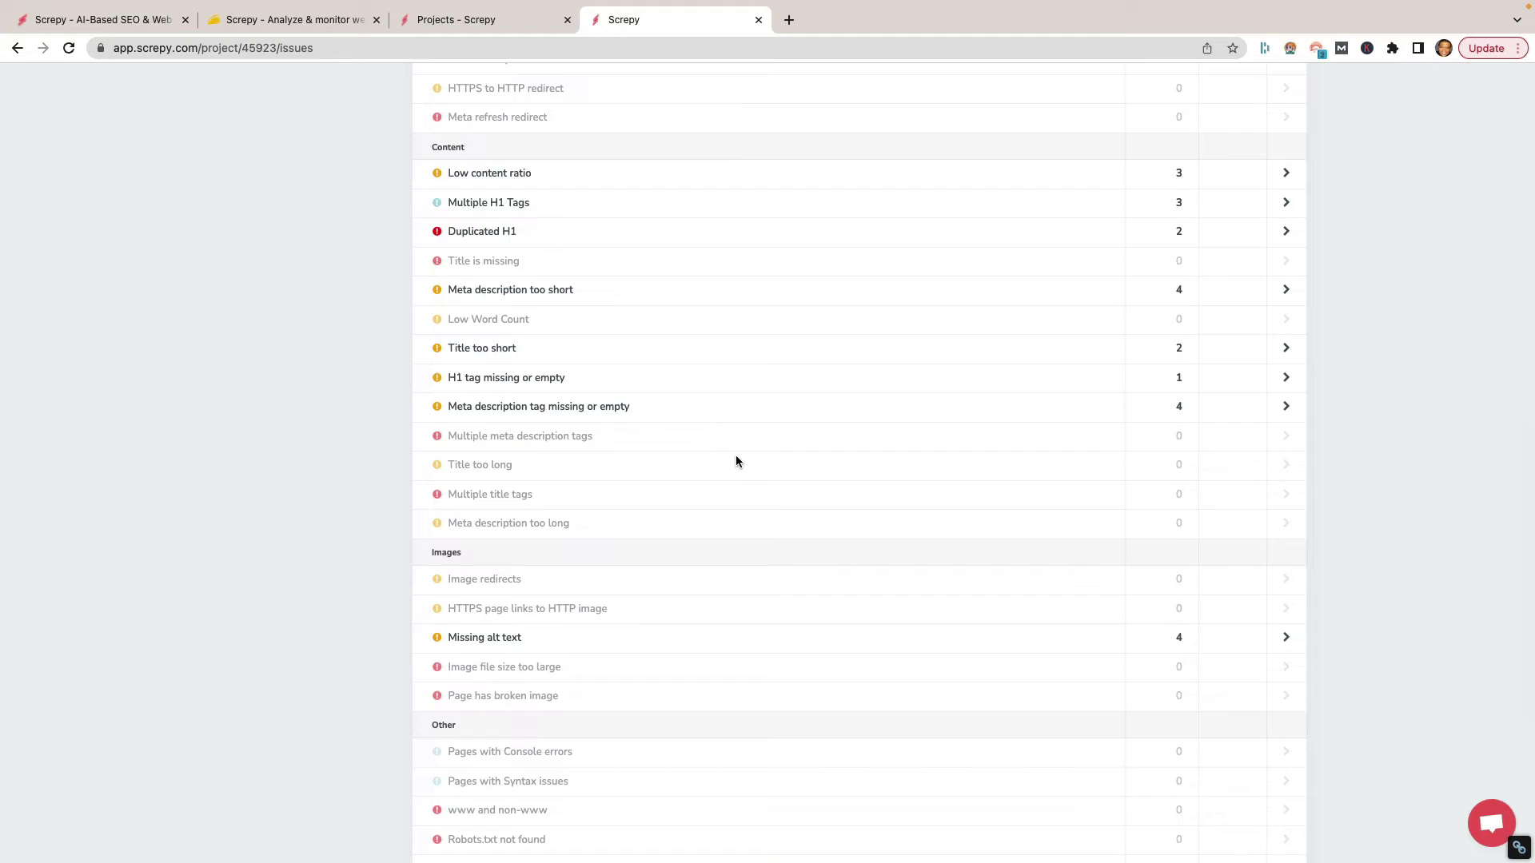
pyautogui.scroll(-5, 735, 454)
# Step: Scroll back to the top of the Issues list and expand the Crawler checks submenu
pyautogui.scroll(8, 735, 454)
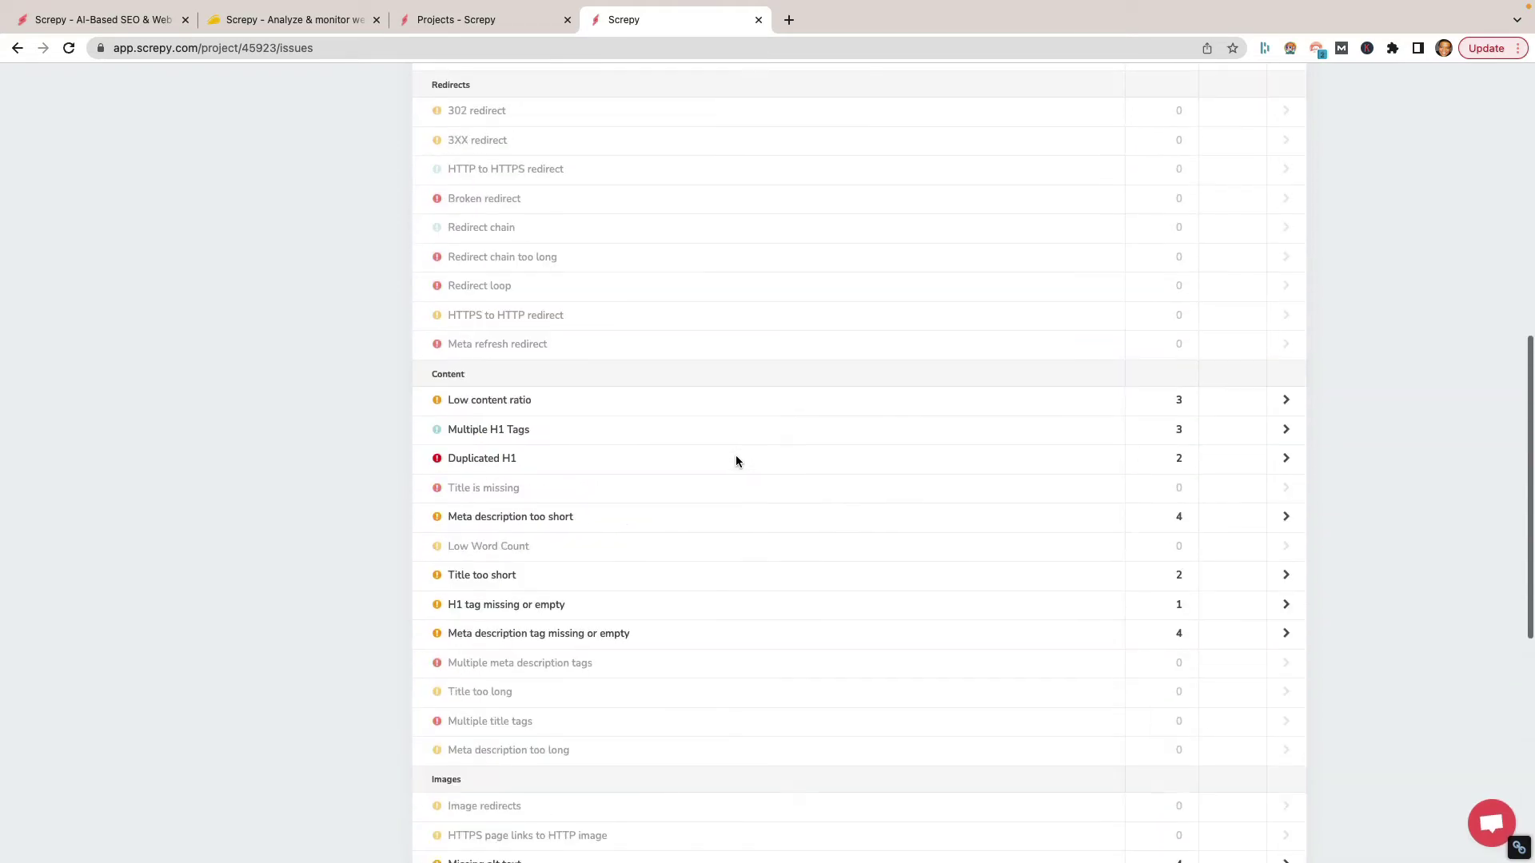
pyautogui.scroll(-7, 735, 460)
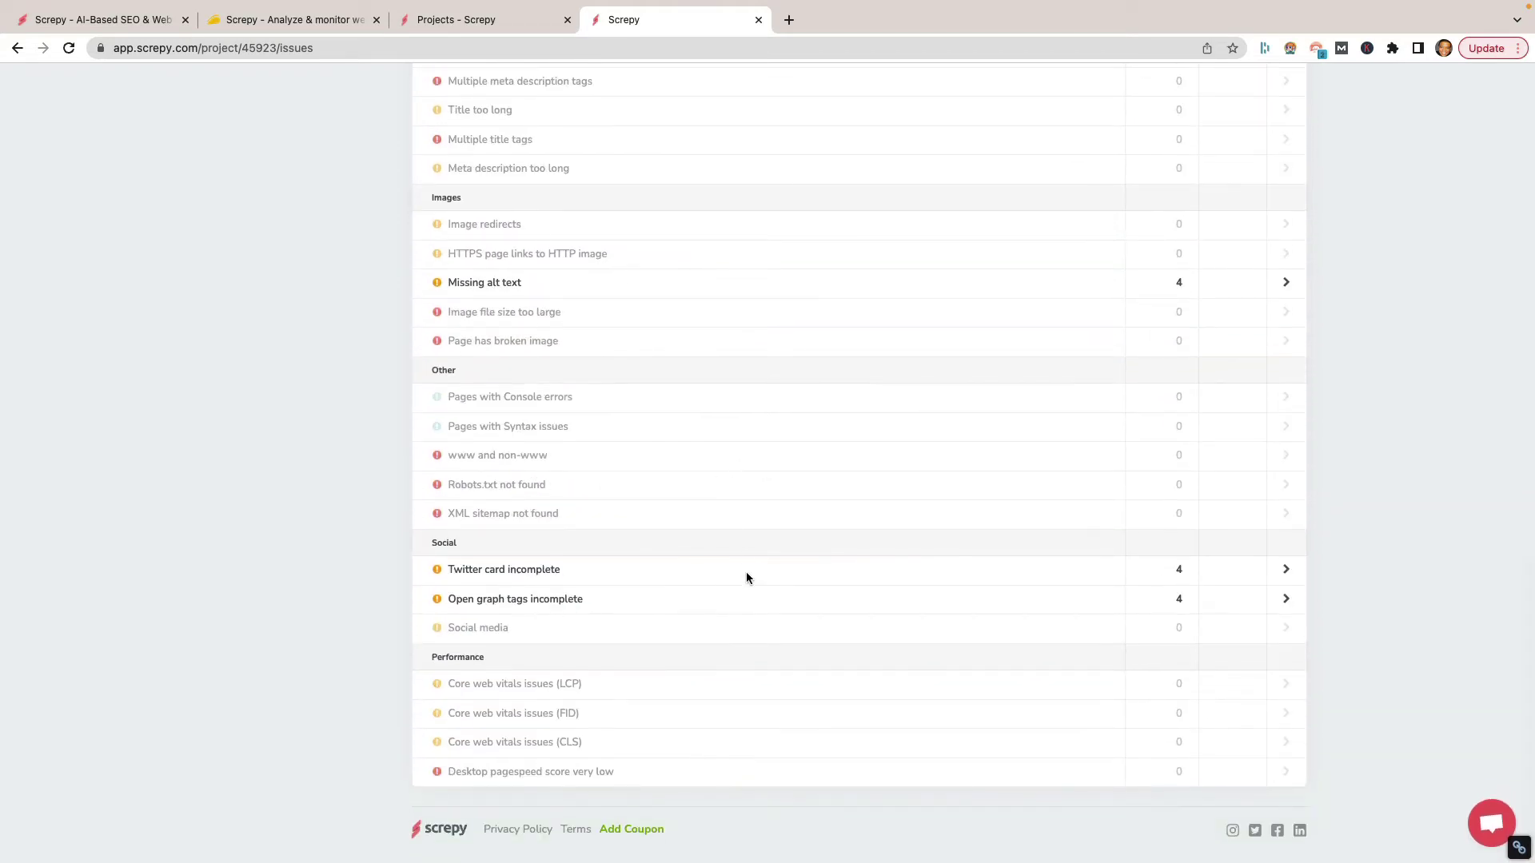
pyautogui.scroll(20, 746, 573)
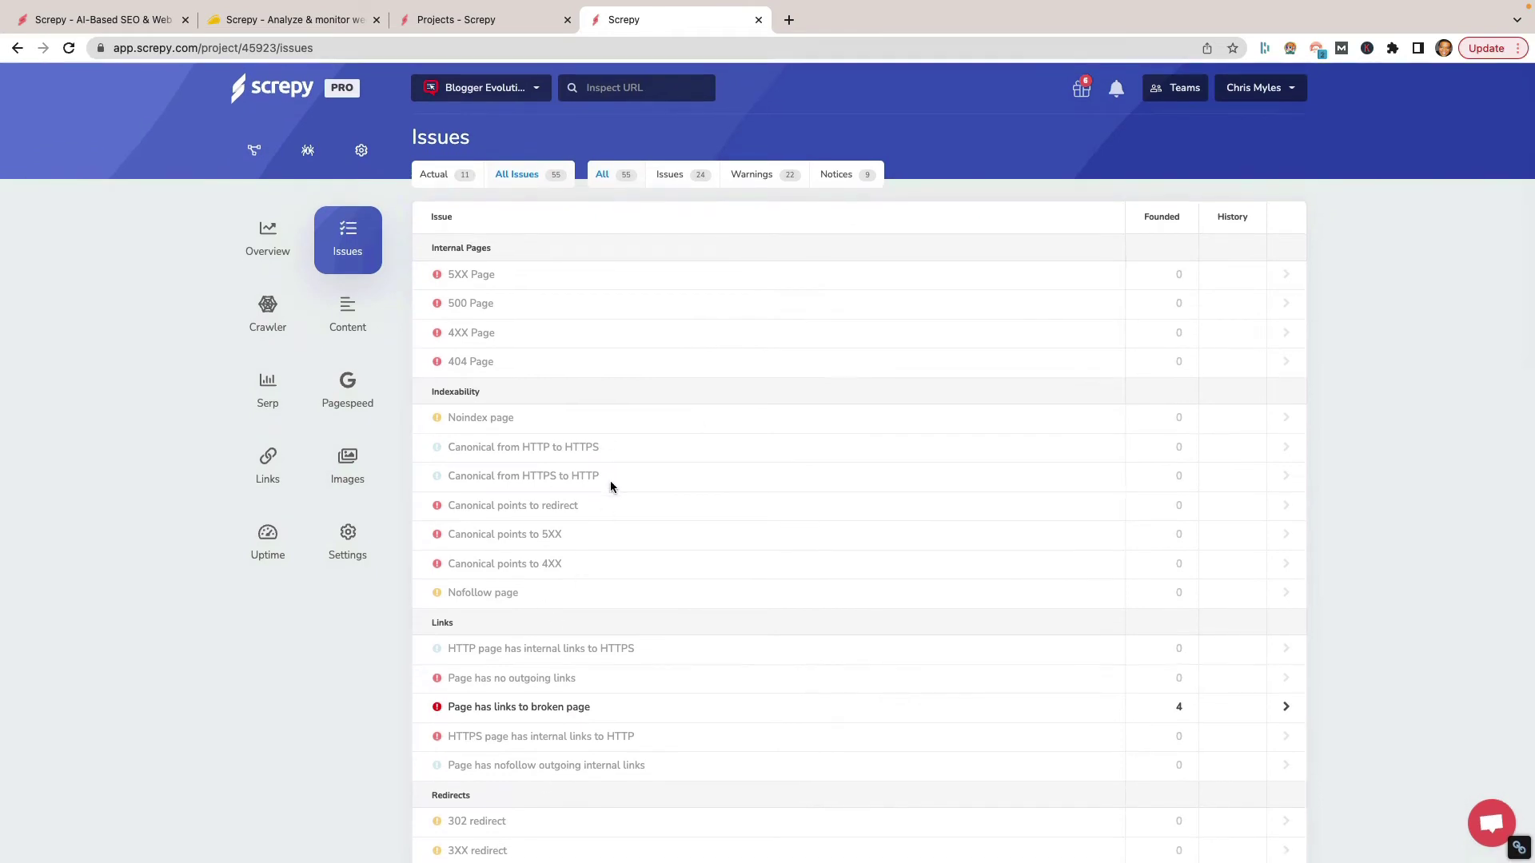
pyautogui.click(272, 320)
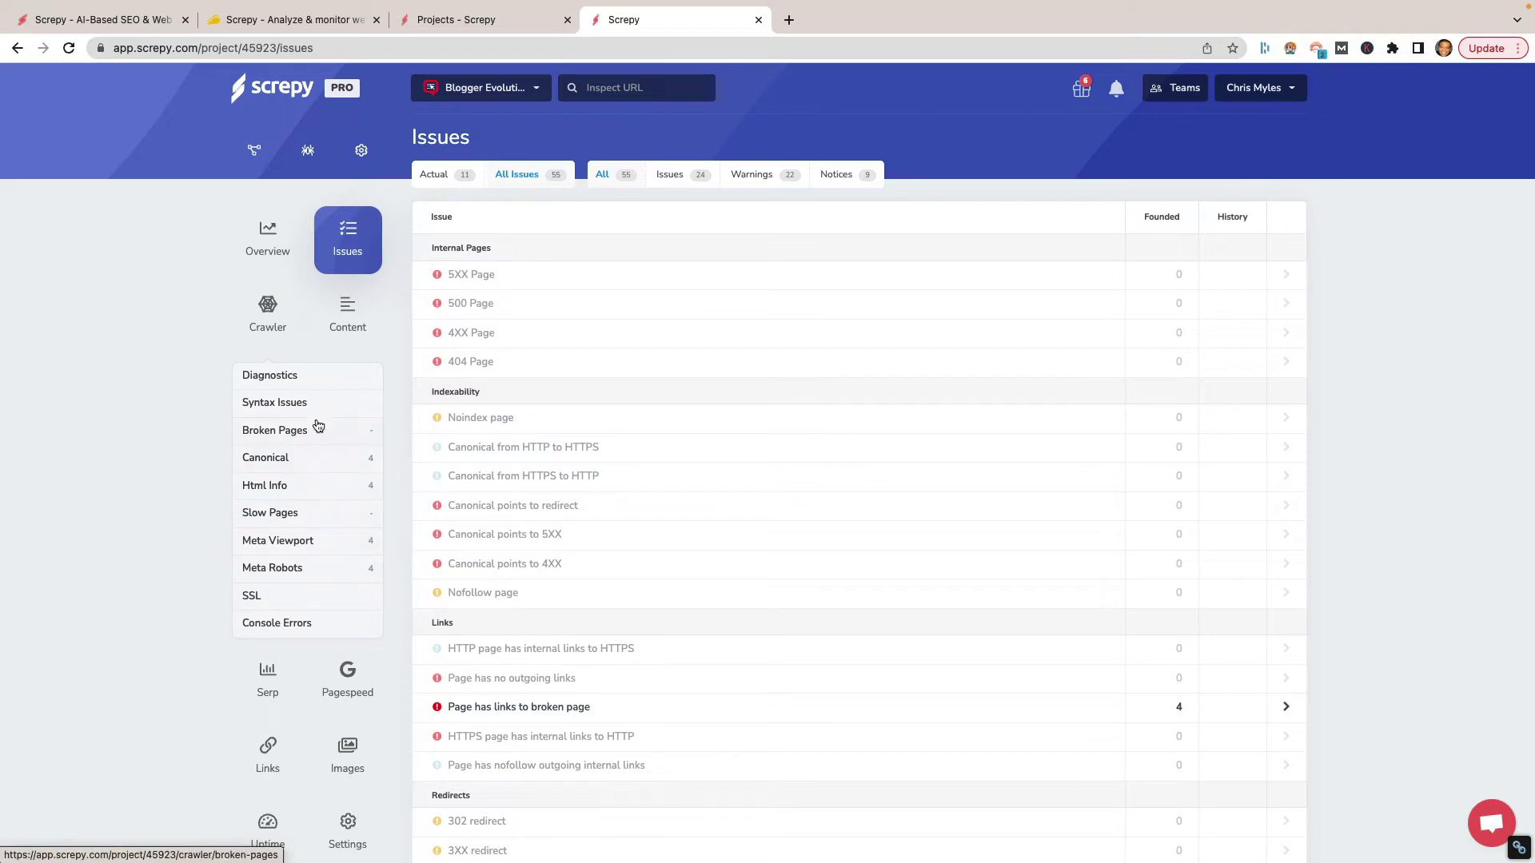
# Step: View the Diagnostics, Syntax Issues and Broken Pages crawler reports, then expand the Content checks
pyautogui.click(317, 387)
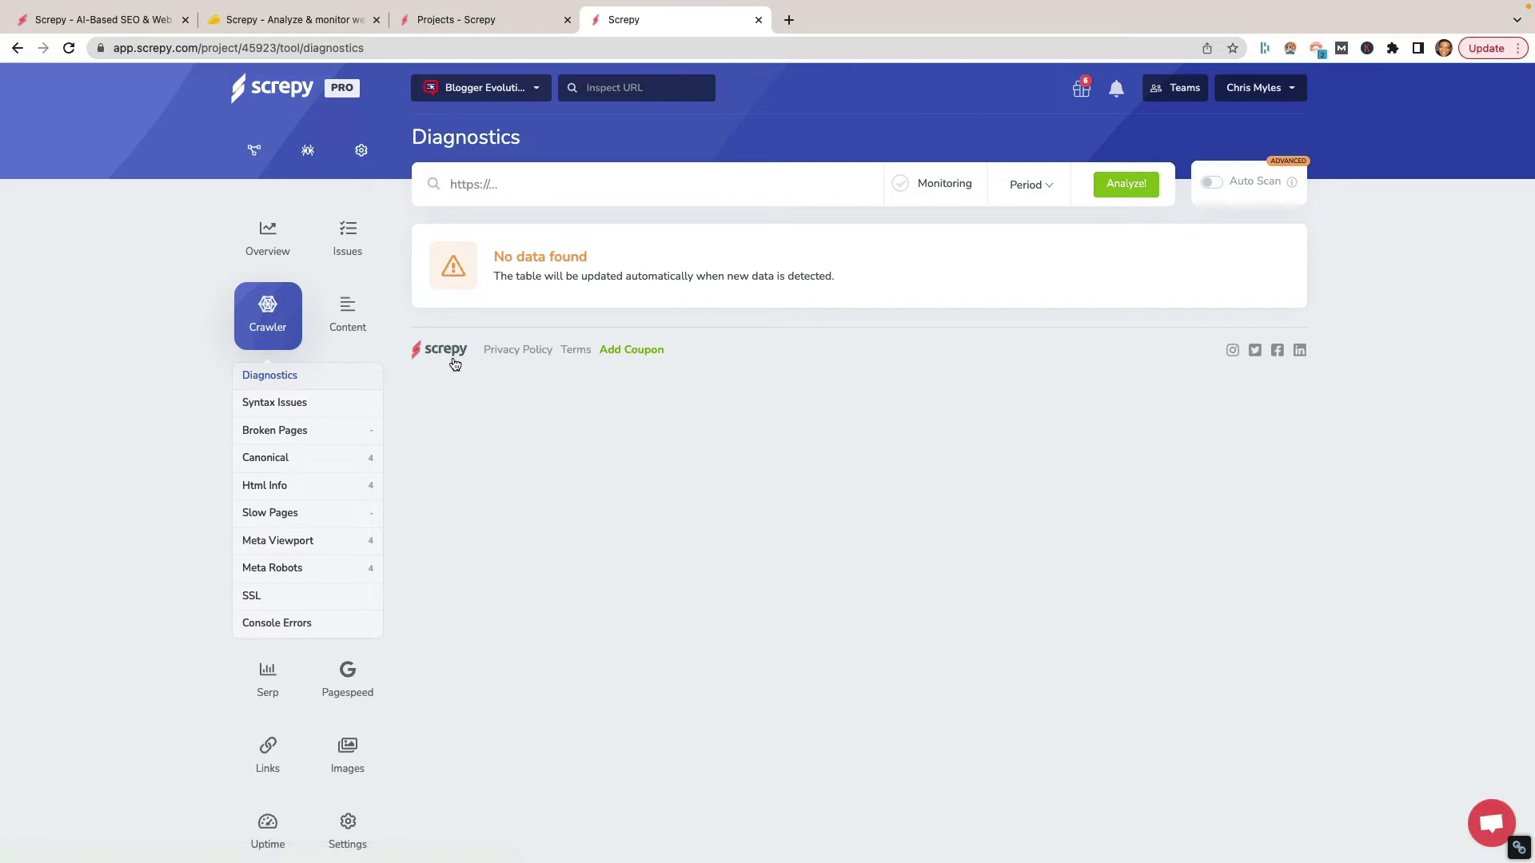
pyautogui.click(327, 408)
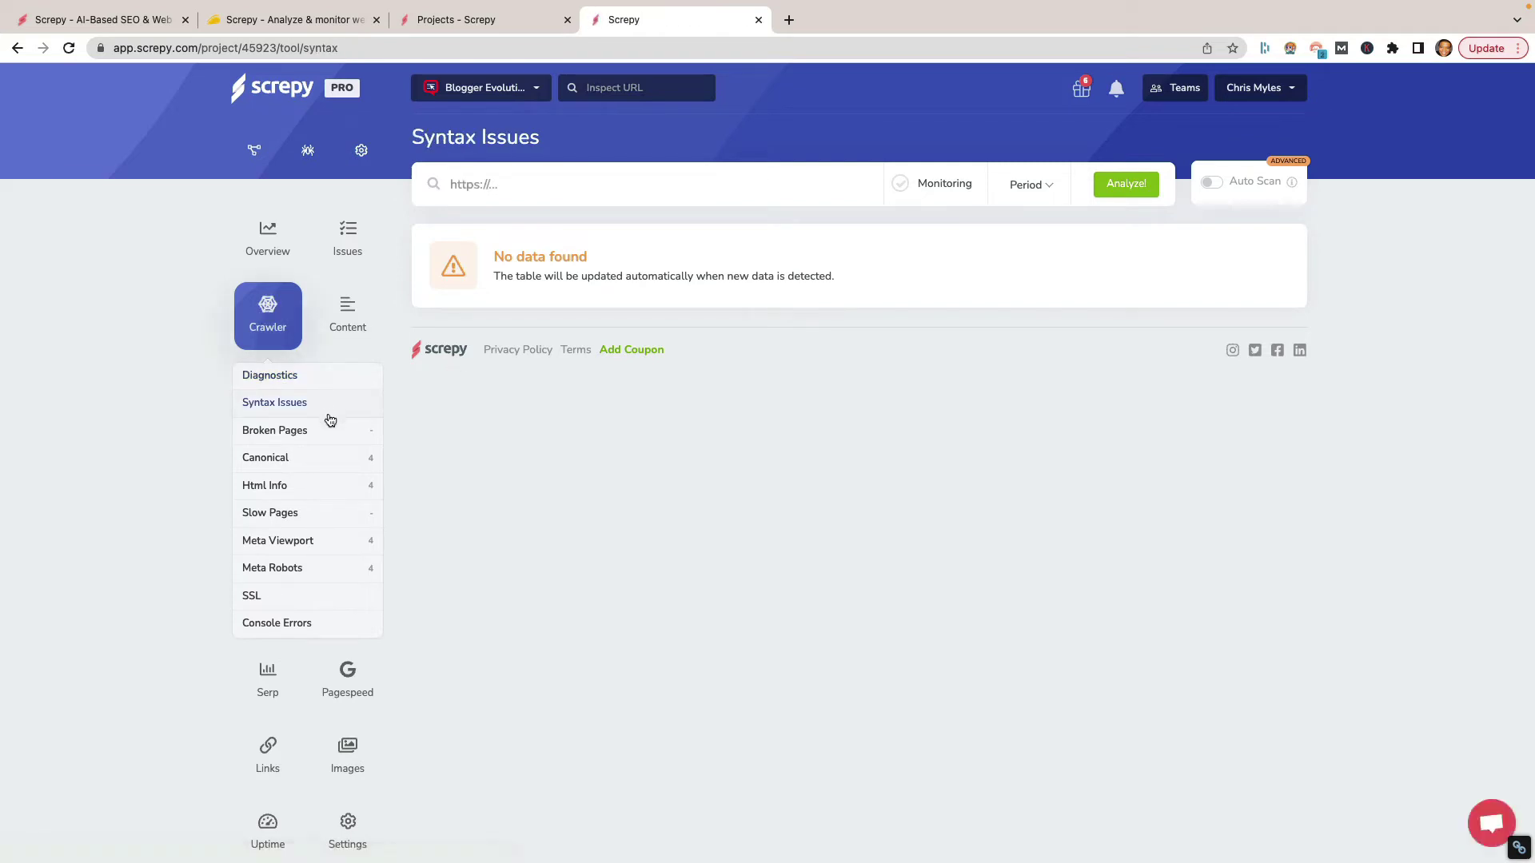
pyautogui.click(325, 445)
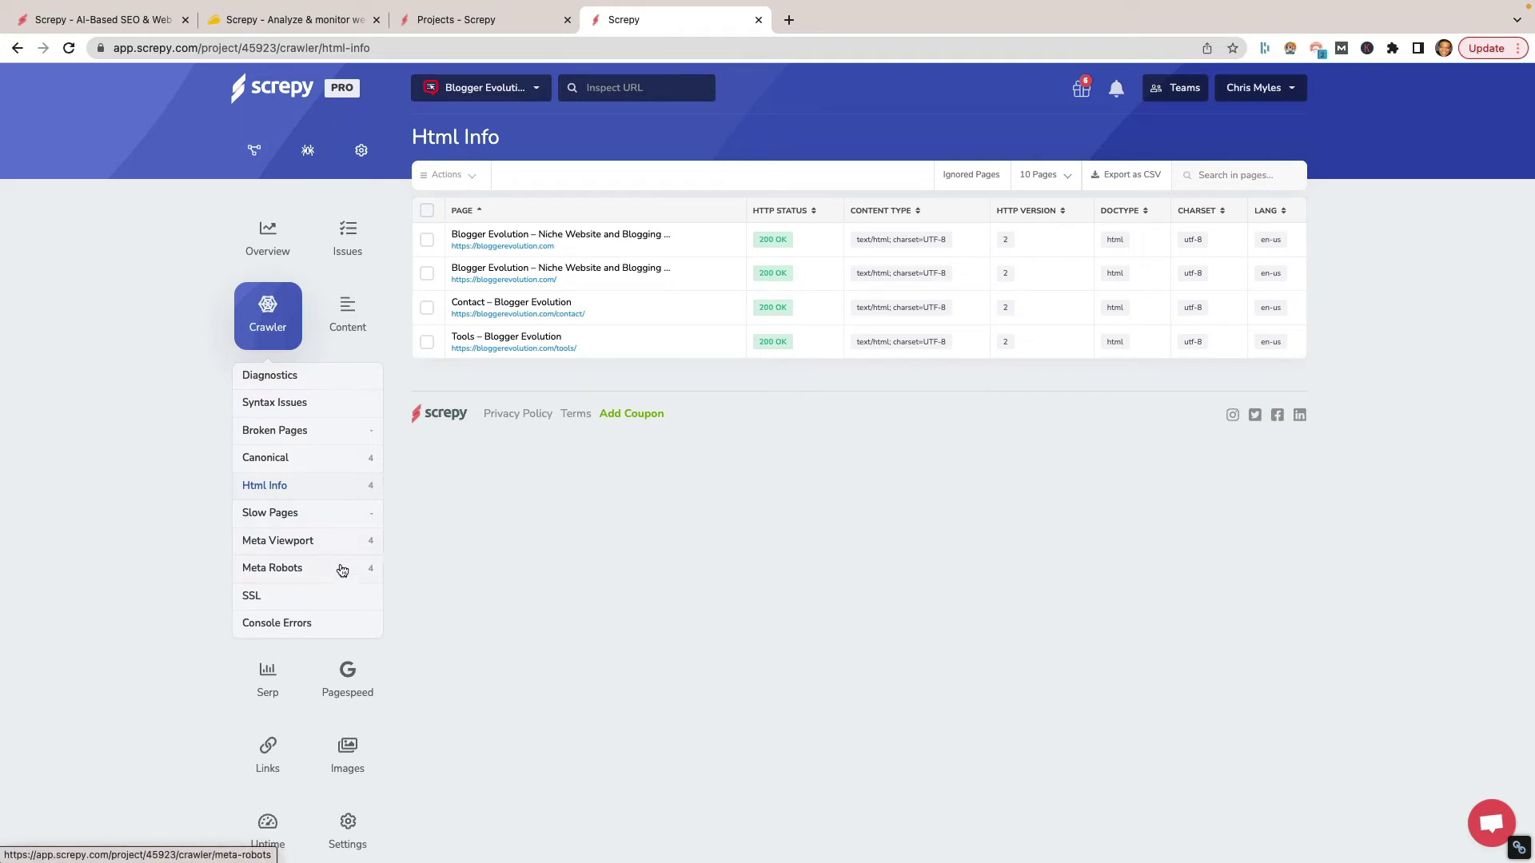
pyautogui.click(343, 322)
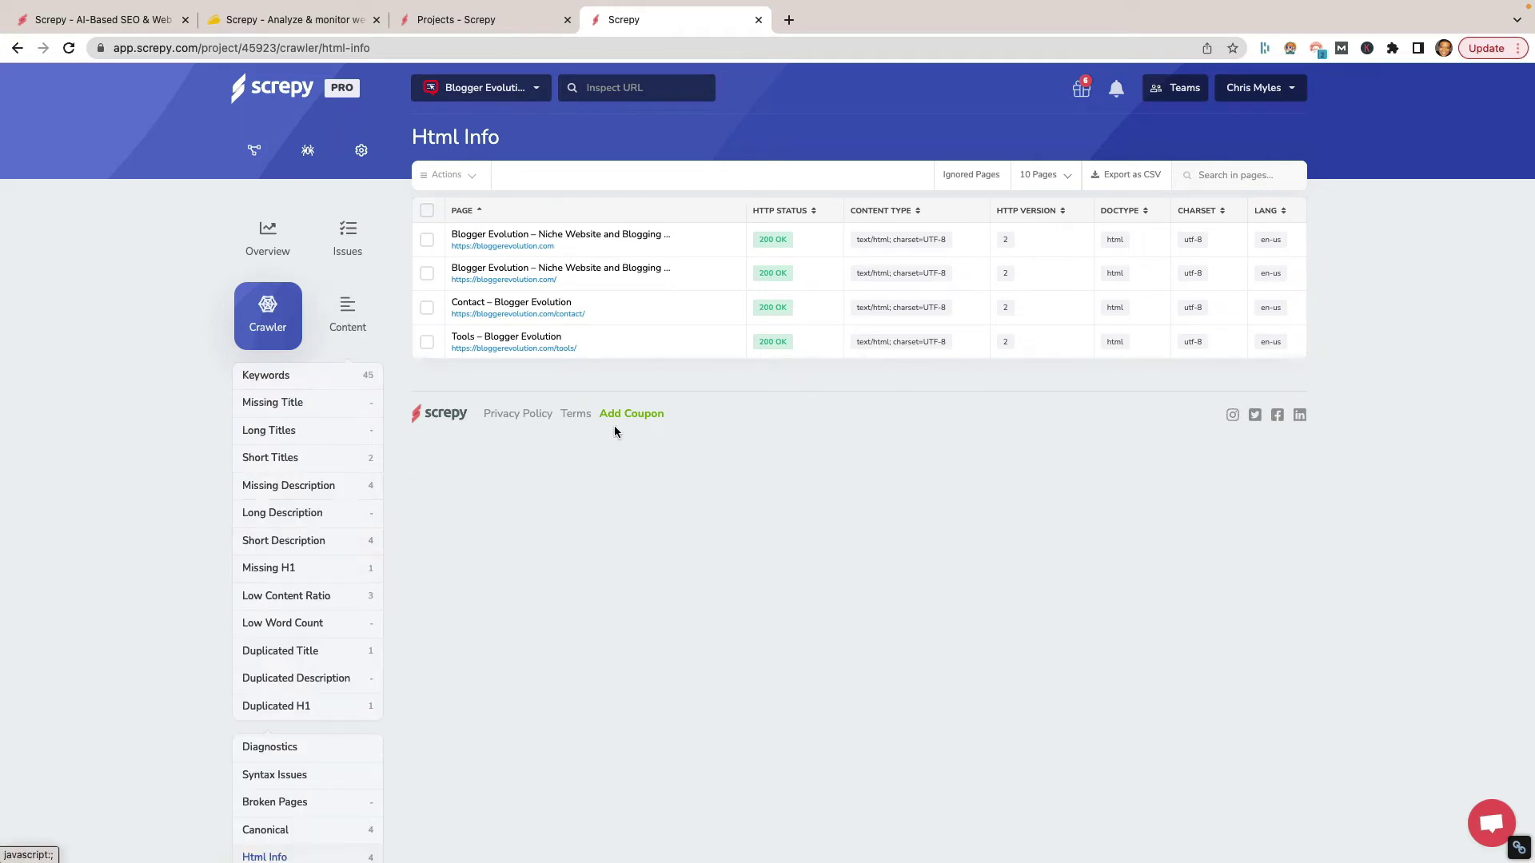
# Step: Review the Keywords, Short Titles, Missing Description and Missing H1 content reports in turn
pyautogui.click(273, 346)
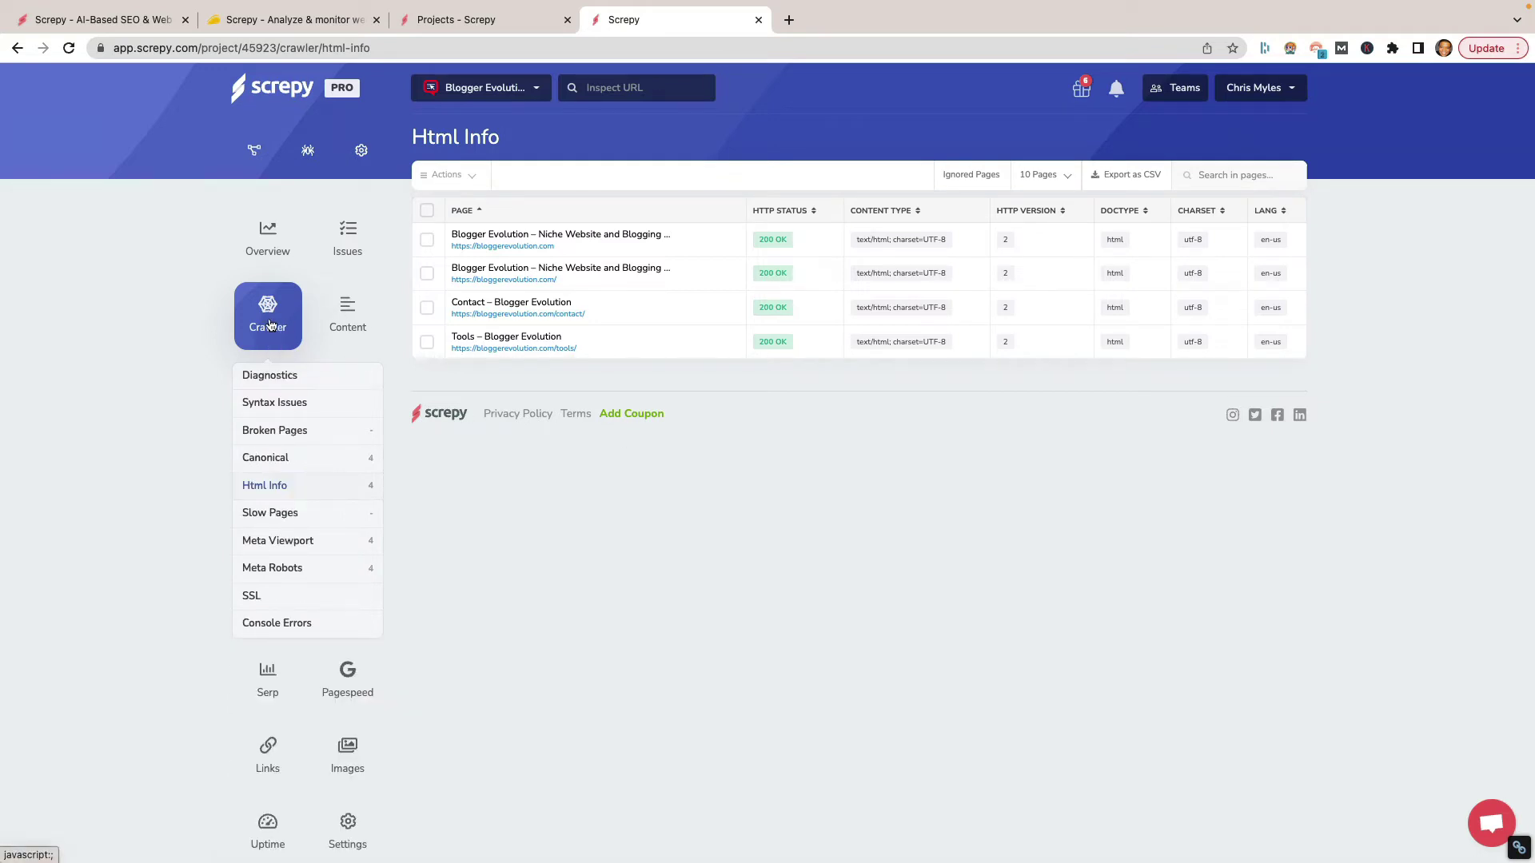
pyautogui.click(348, 319)
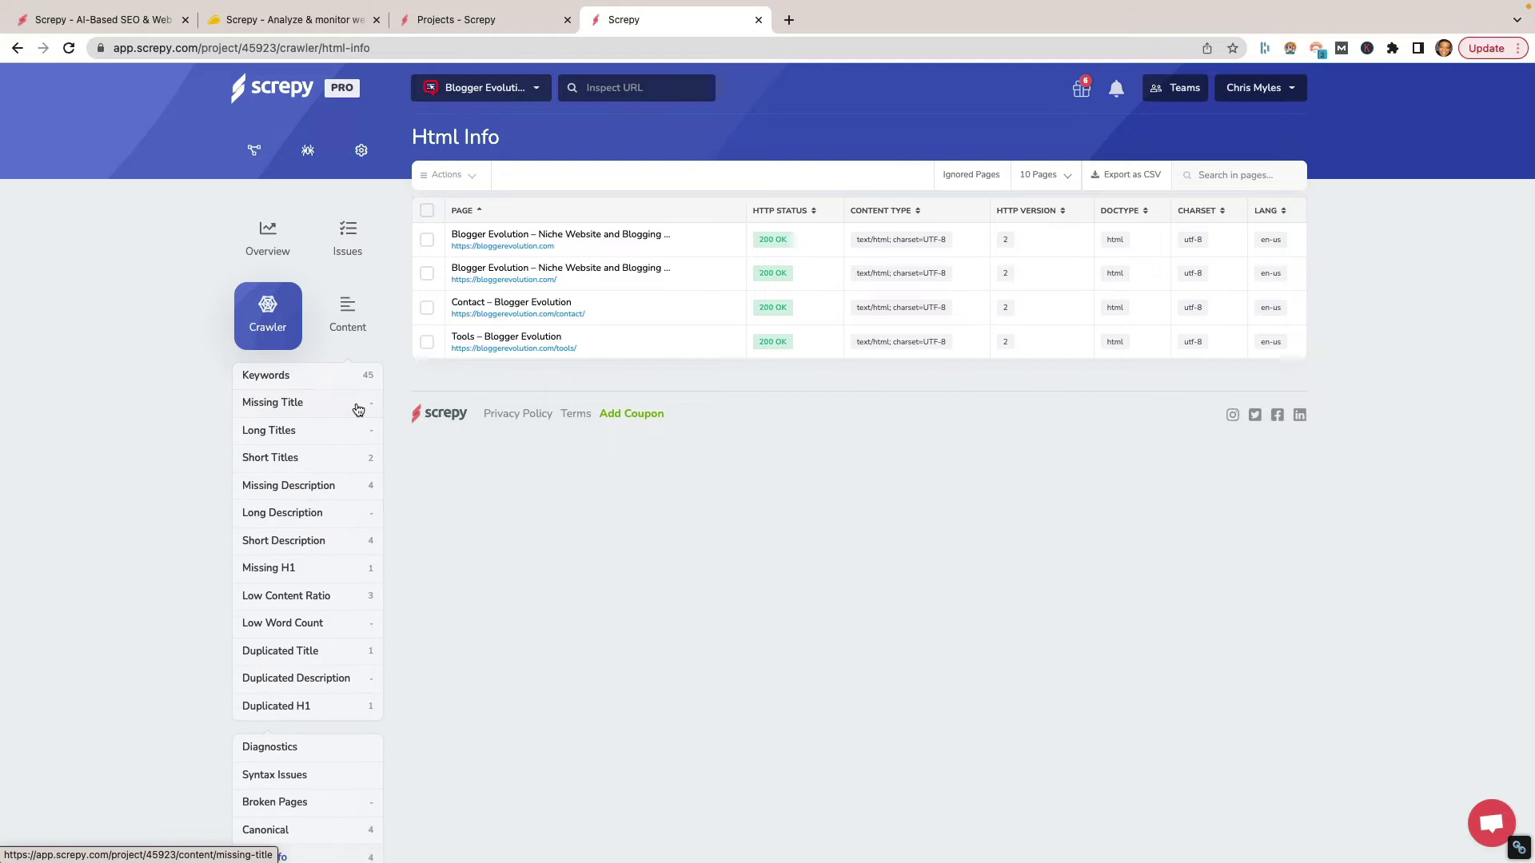
pyautogui.click(334, 390)
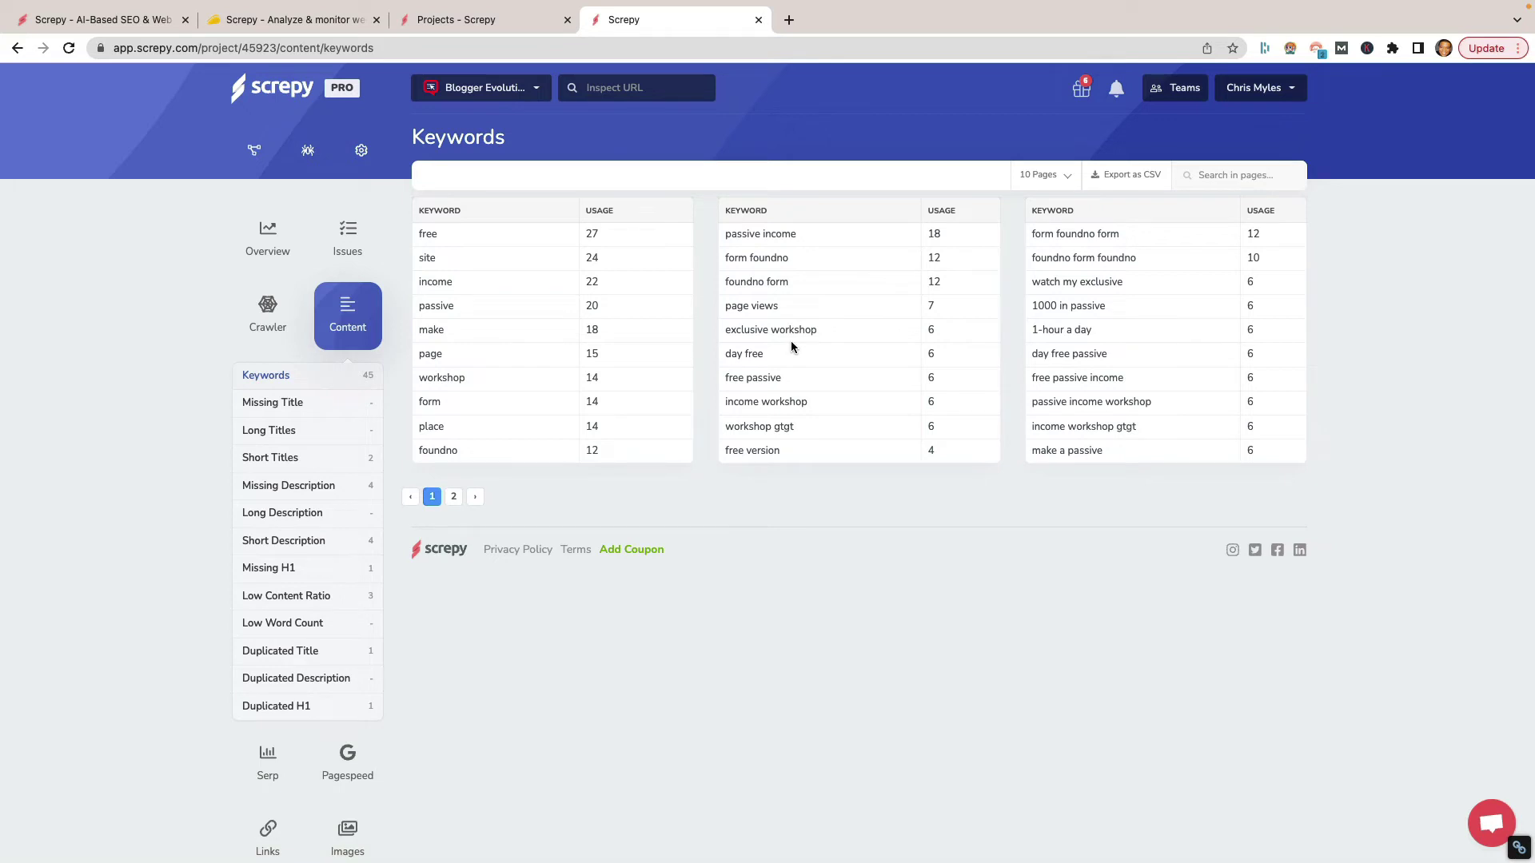
pyautogui.scroll(-1, 792, 346)
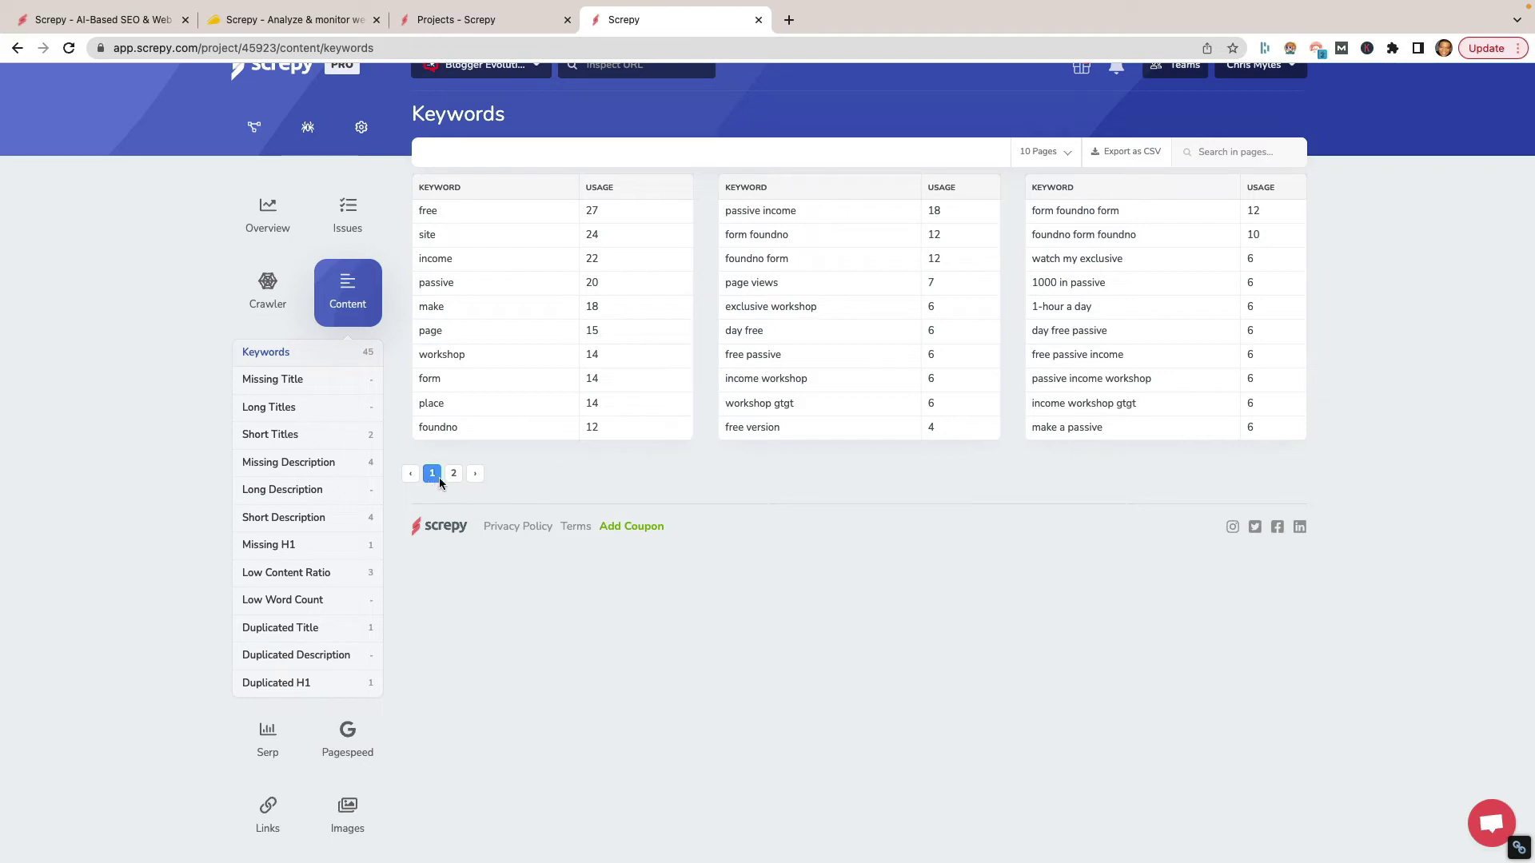
pyautogui.click(319, 438)
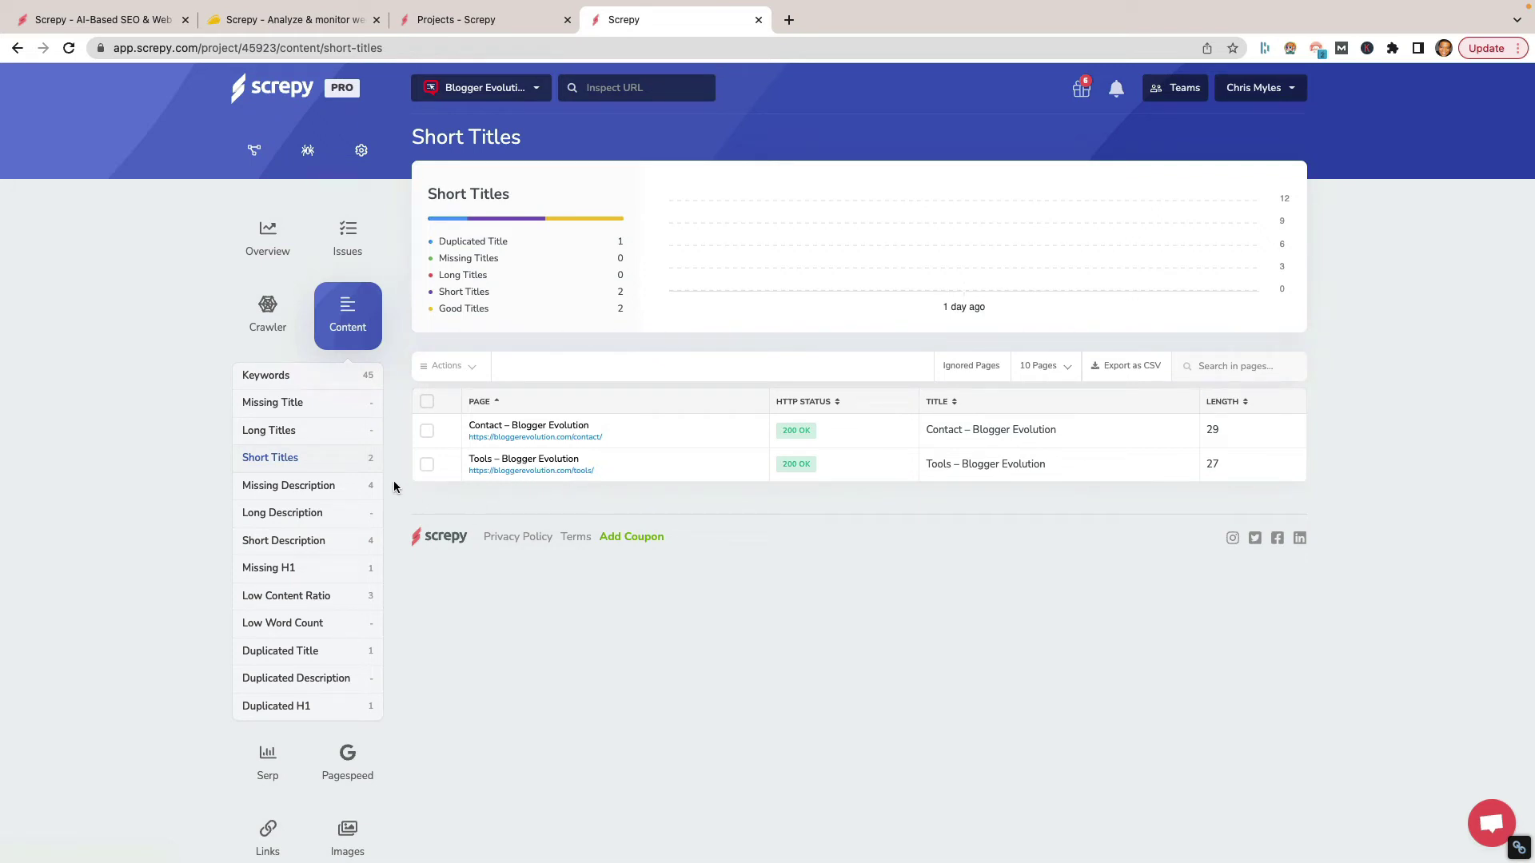
pyautogui.click(342, 494)
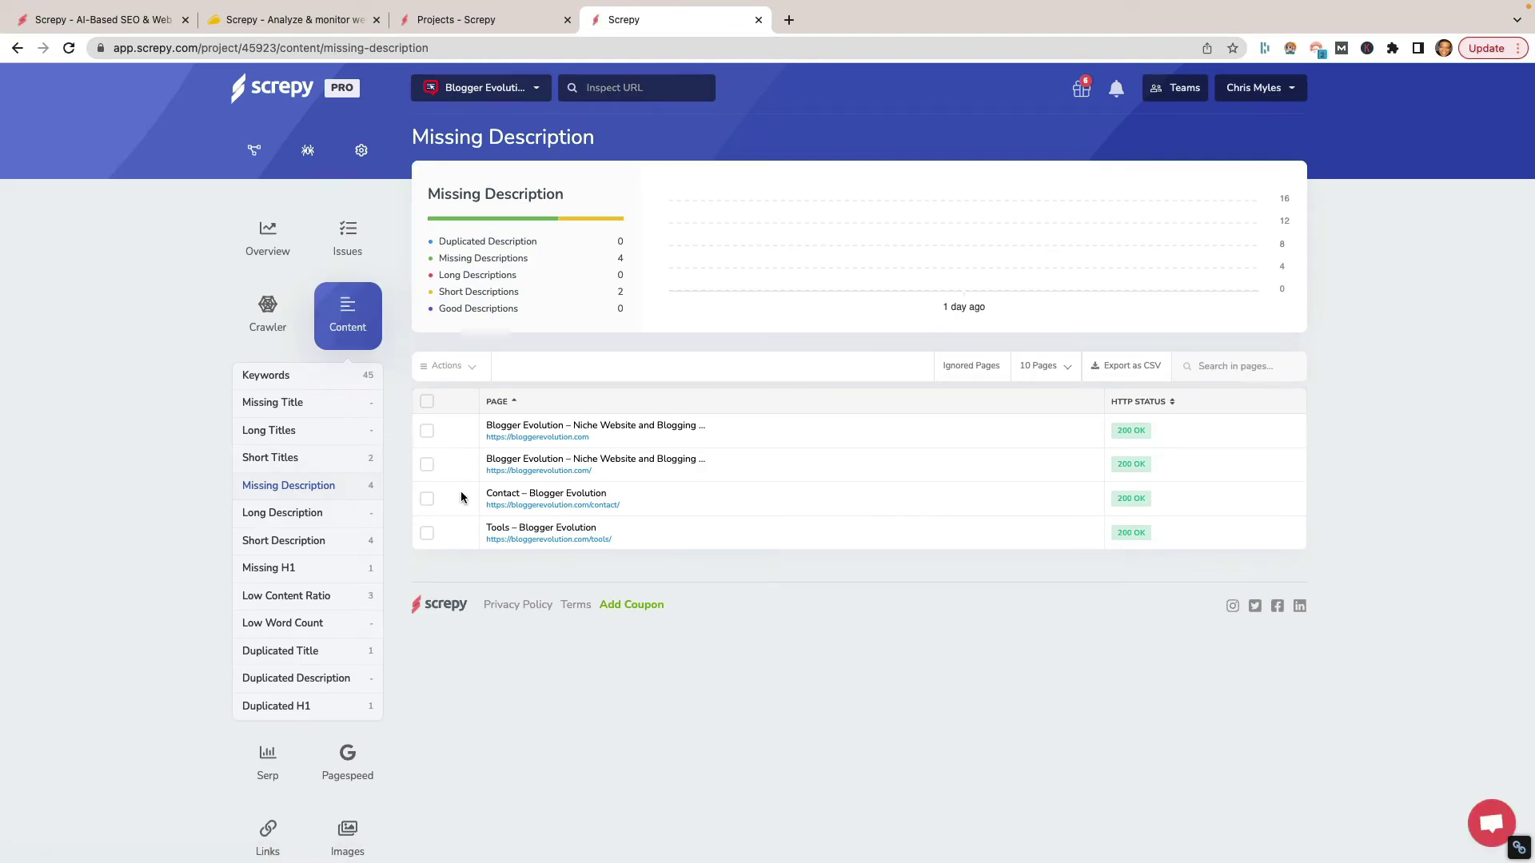
pyautogui.click(354, 574)
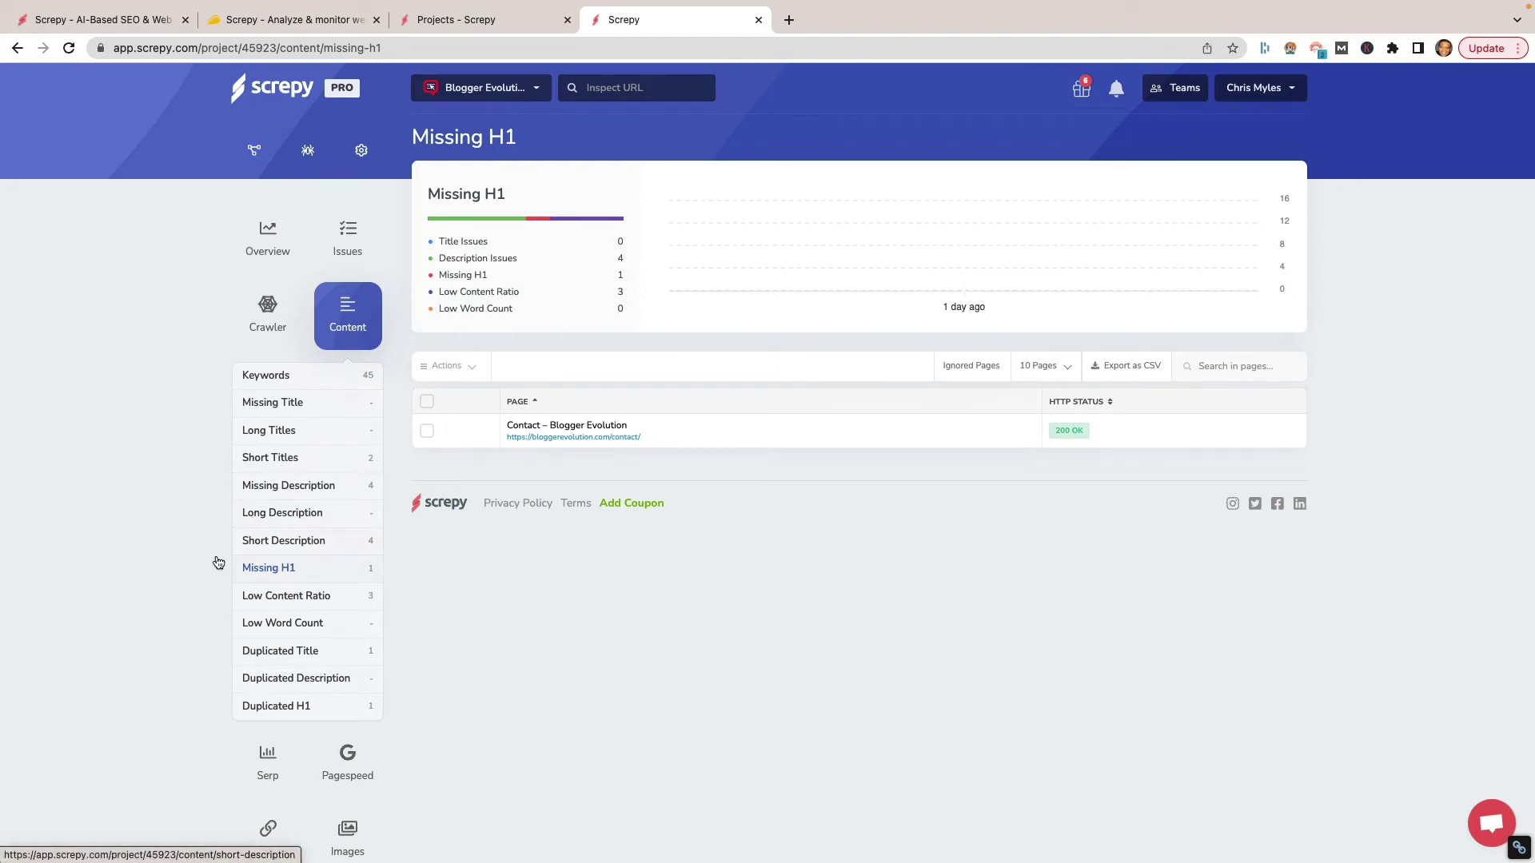
pyautogui.scroll(-2, 133, 574)
# Step: Open Rank Tracker, re-run Analyze All on tracked keywords, and filter desktop keywords to Top 10
pyautogui.click(278, 657)
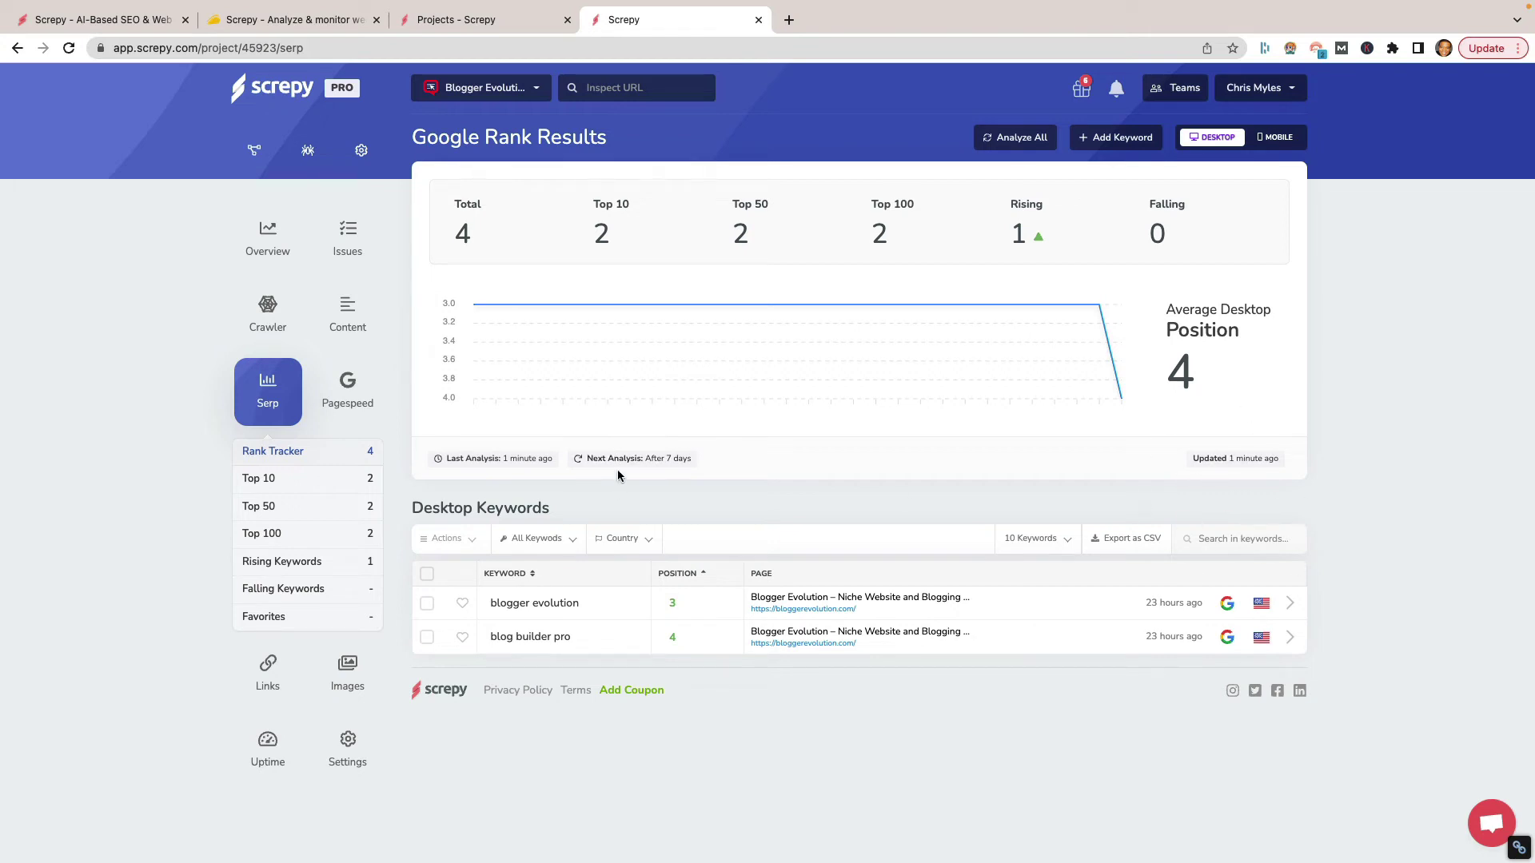
pyautogui.moveTo(619, 459); pyautogui.dragTo(692, 461)
pyautogui.click(1034, 142)
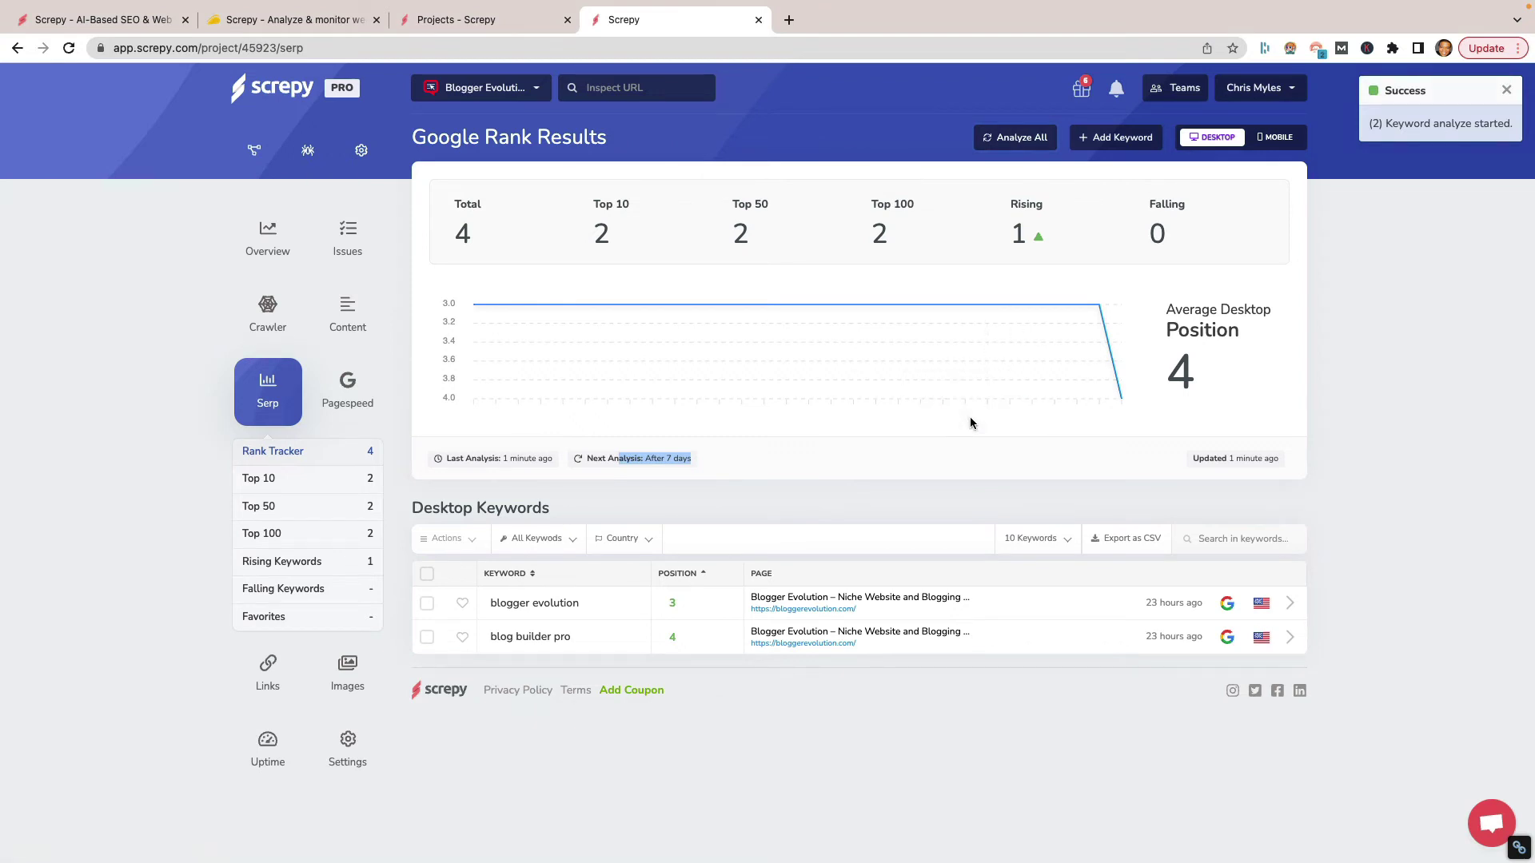
pyautogui.click(925, 474)
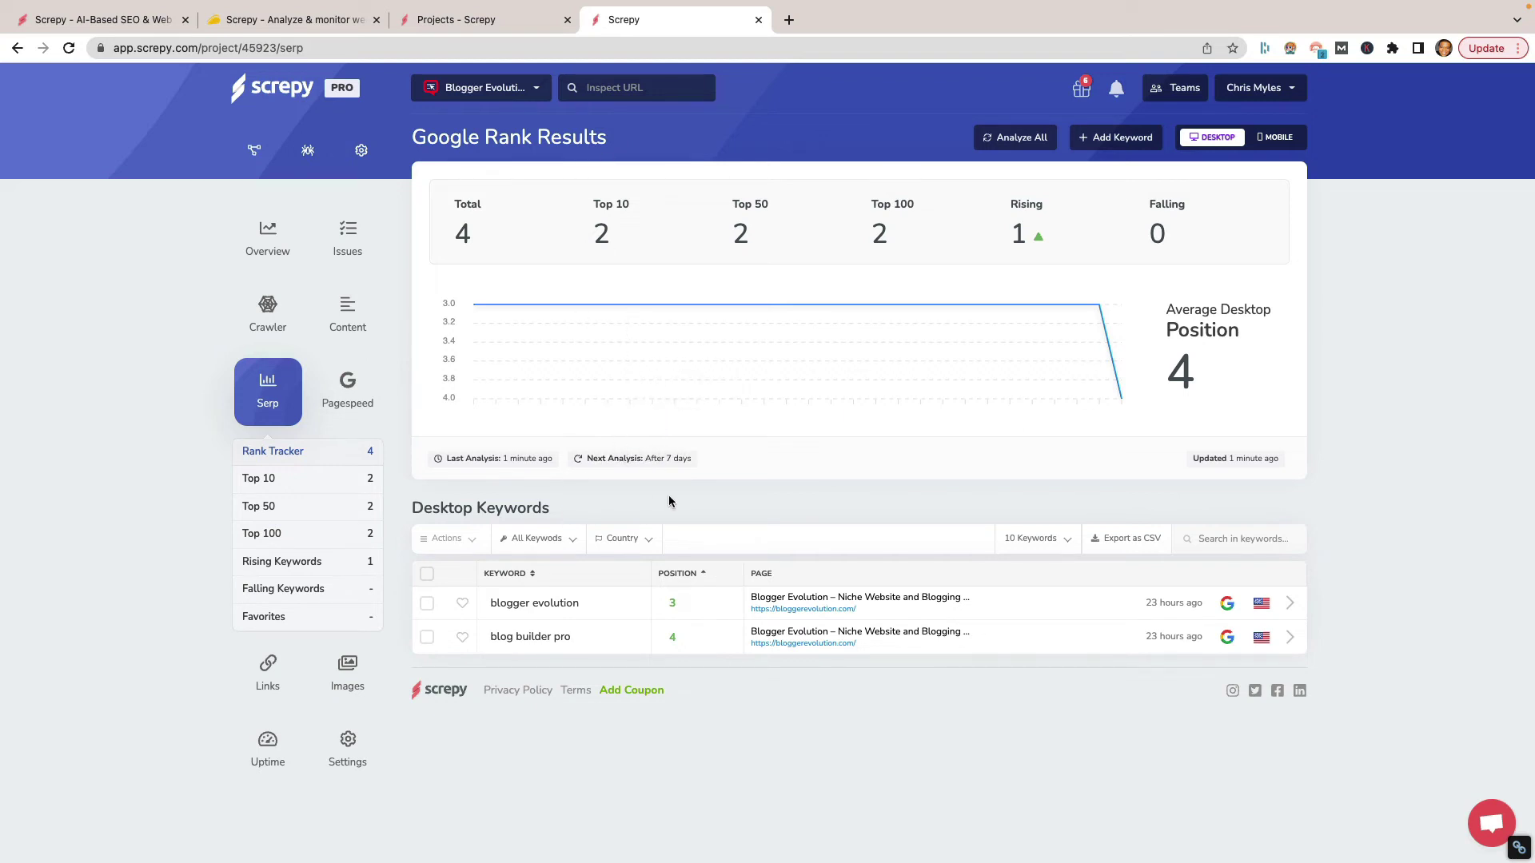
pyautogui.click(349, 486)
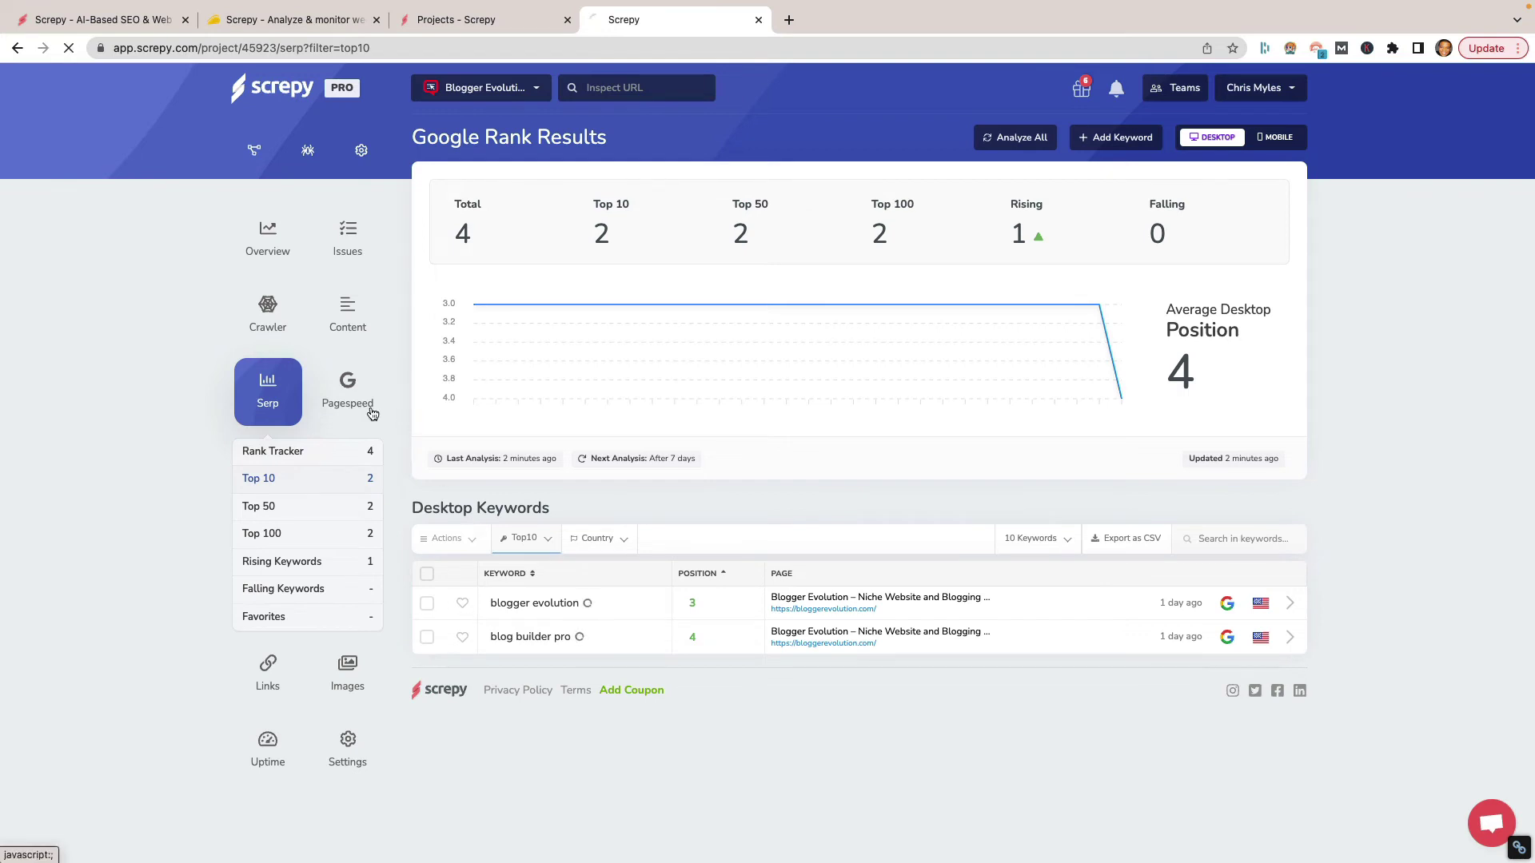
# Step: Open the Core Web Vitals report from the Pagespeed section
pyautogui.click(371, 406)
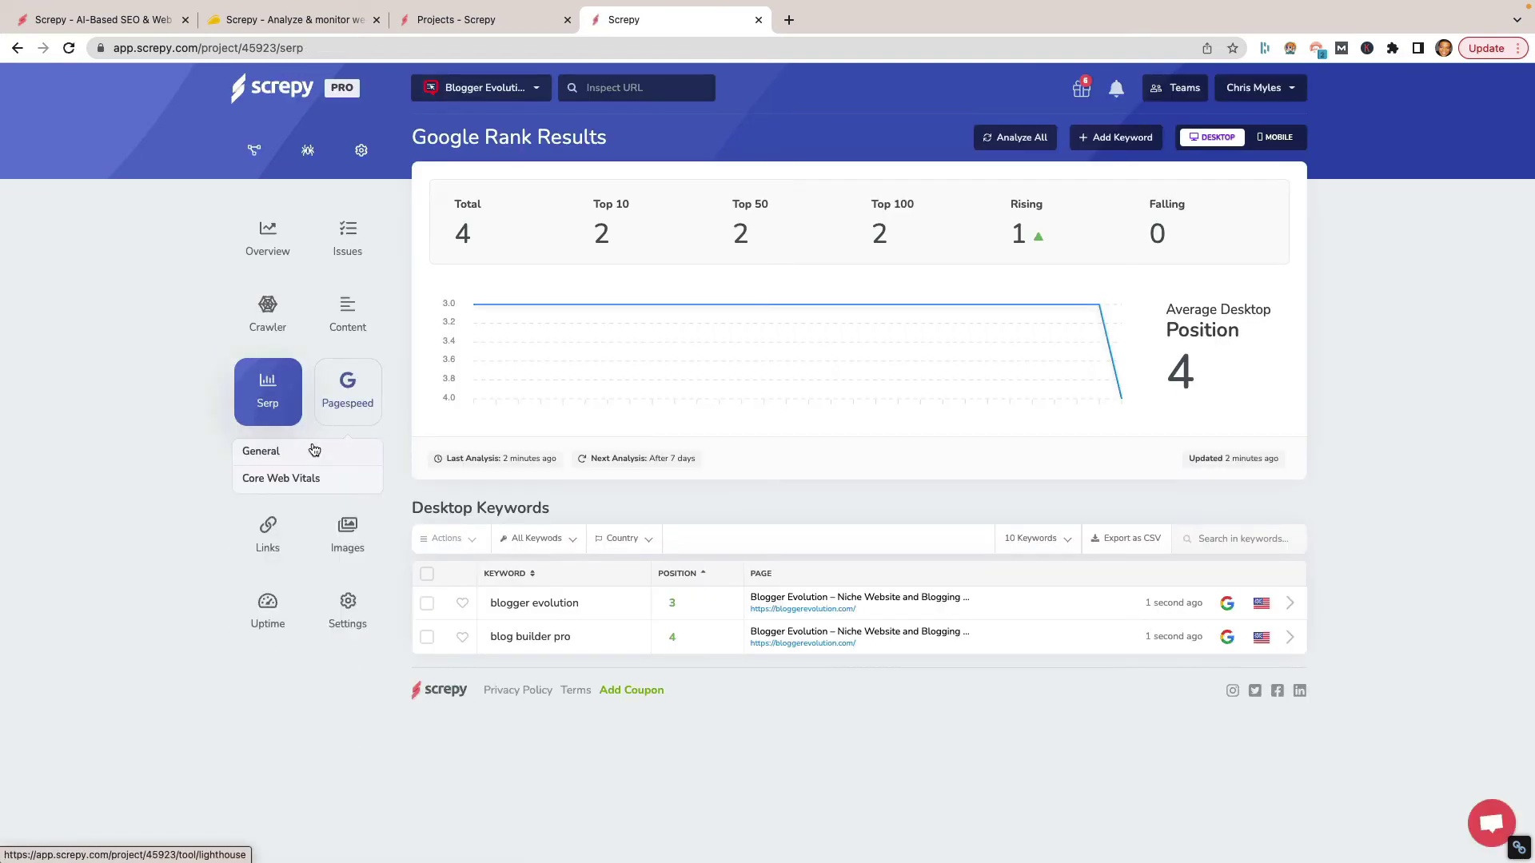
pyautogui.click(311, 451)
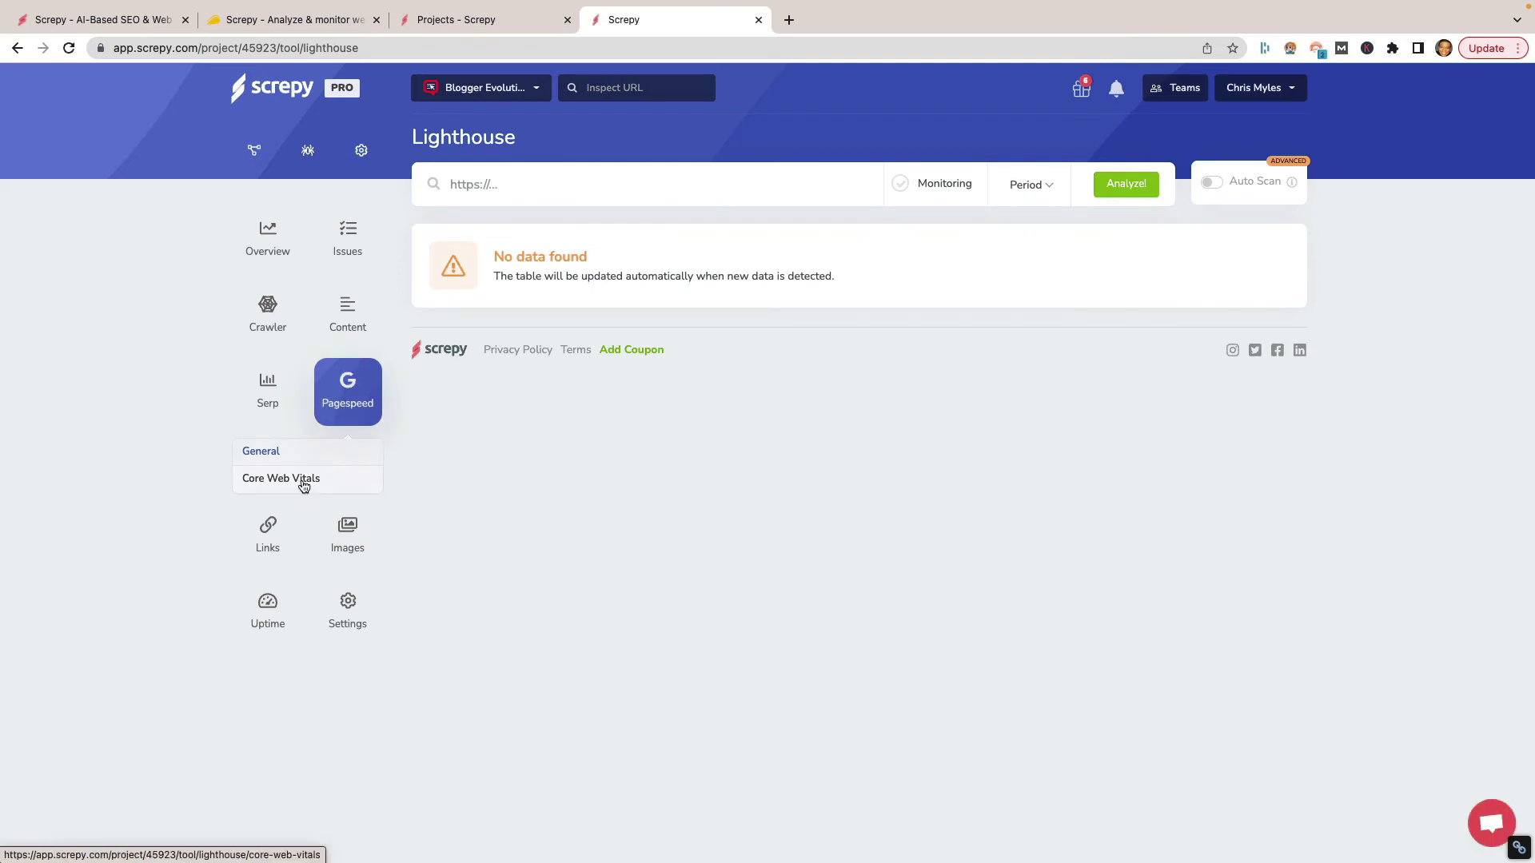
pyautogui.click(304, 480)
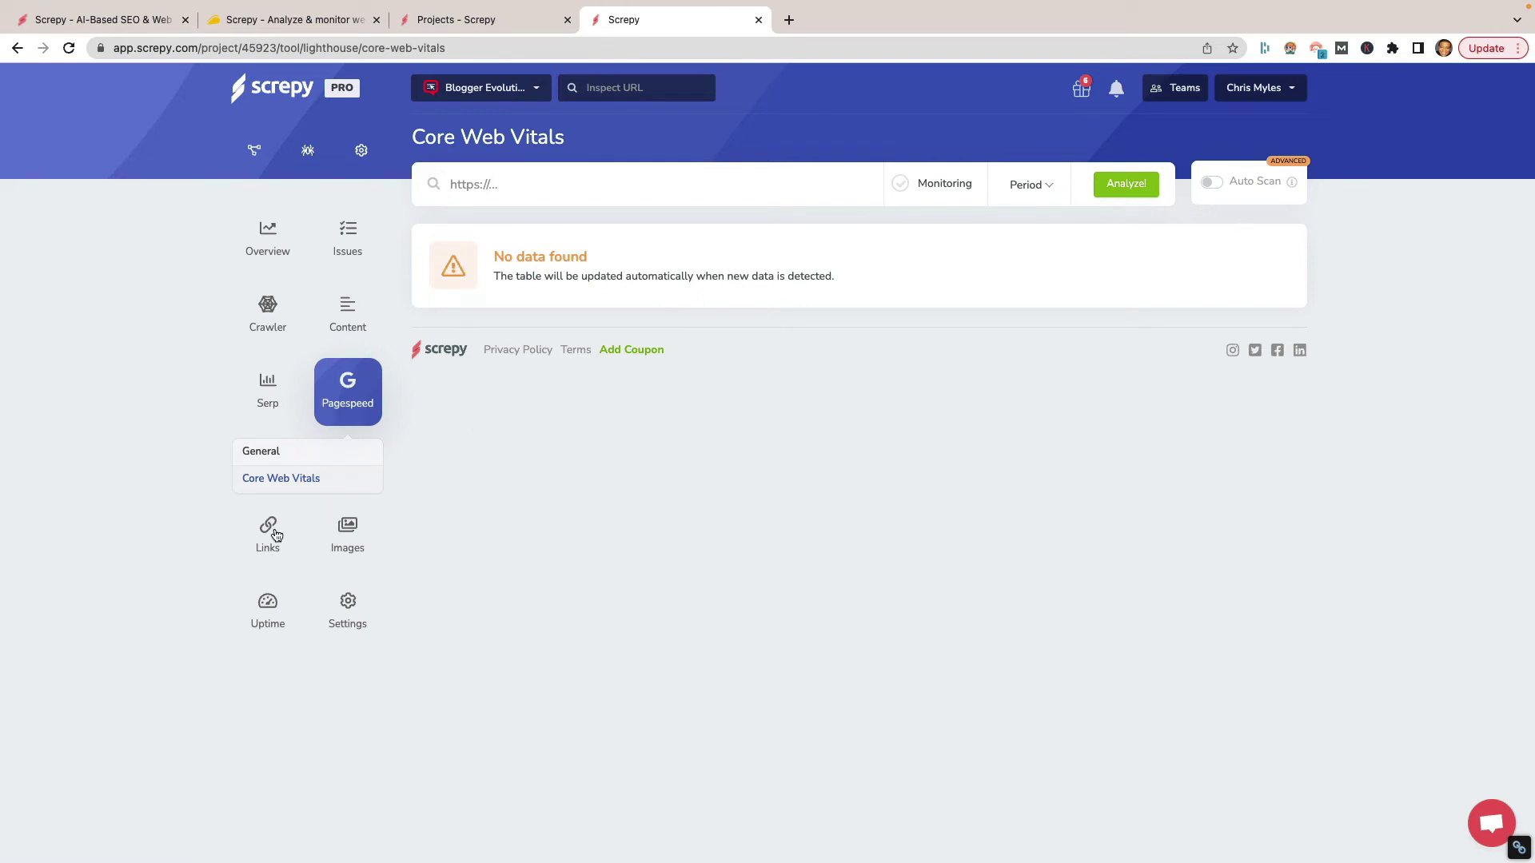
pyautogui.click(543, 179)
pyautogui.write('bloggerevolutin.com')
pyautogui.press('BackSpace')
pyautogui.press('BackSpace')
pyautogui.press('BackSpace')
pyautogui.press('BackSpace')
pyautogui.press('BackSpace')
pyautogui.press('BackSpace')
pyautogui.write('ution.com')
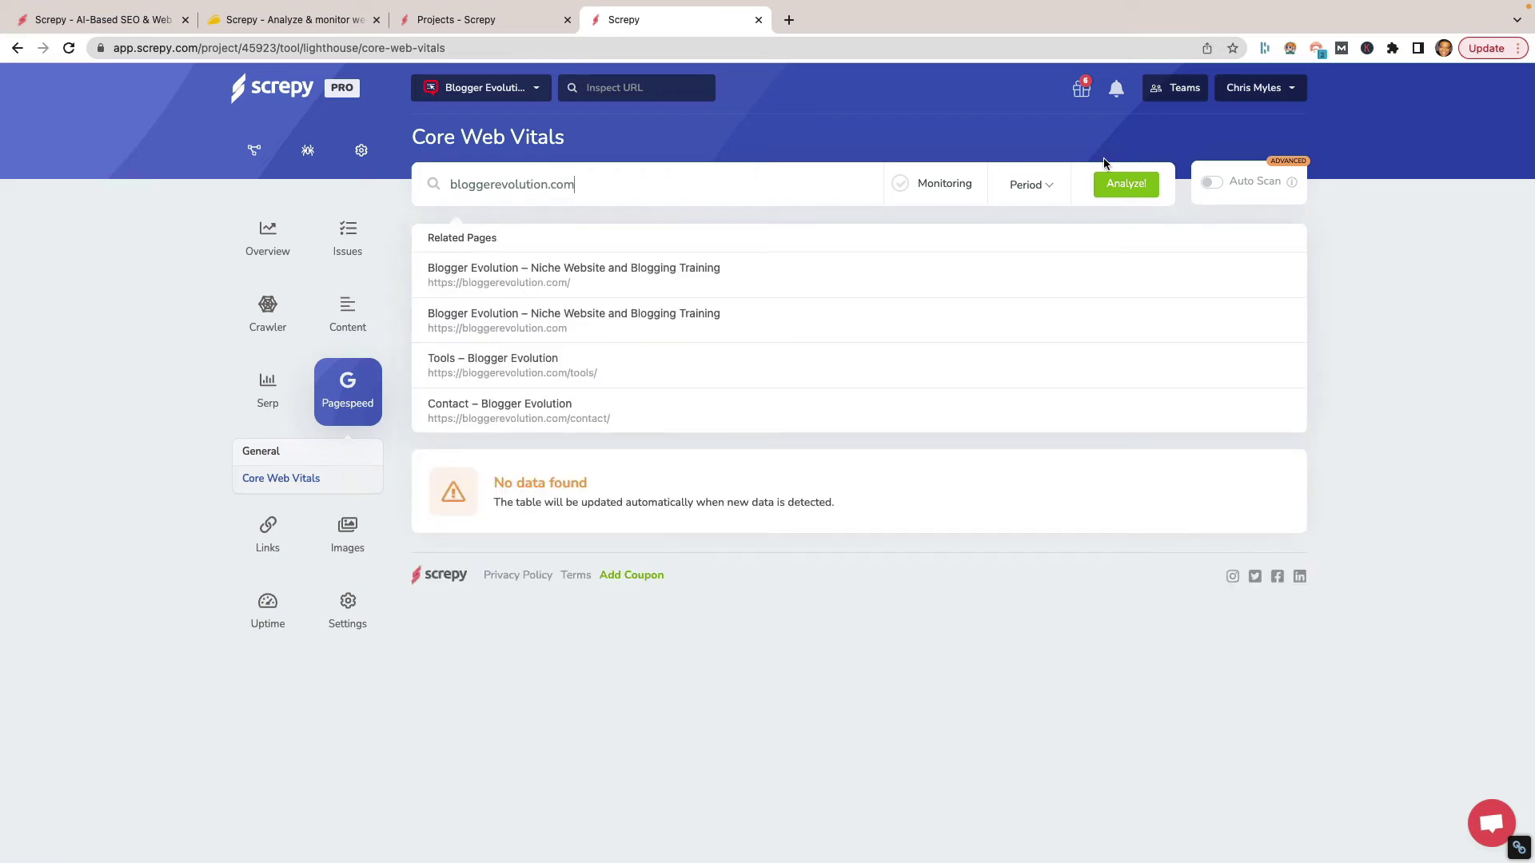
pyautogui.click(1130, 184)
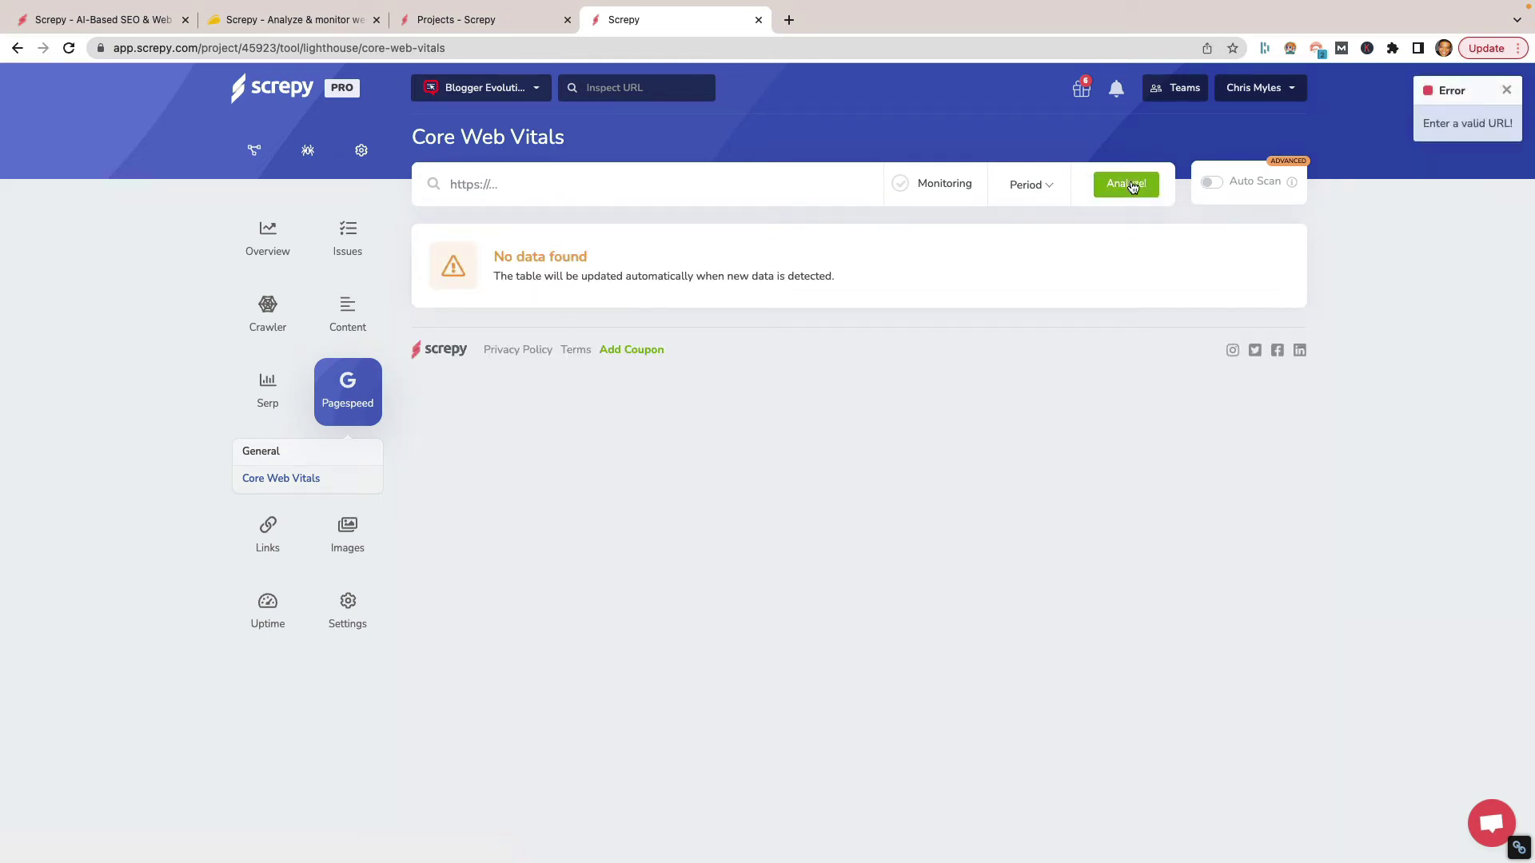
pyautogui.write('https://blogg')
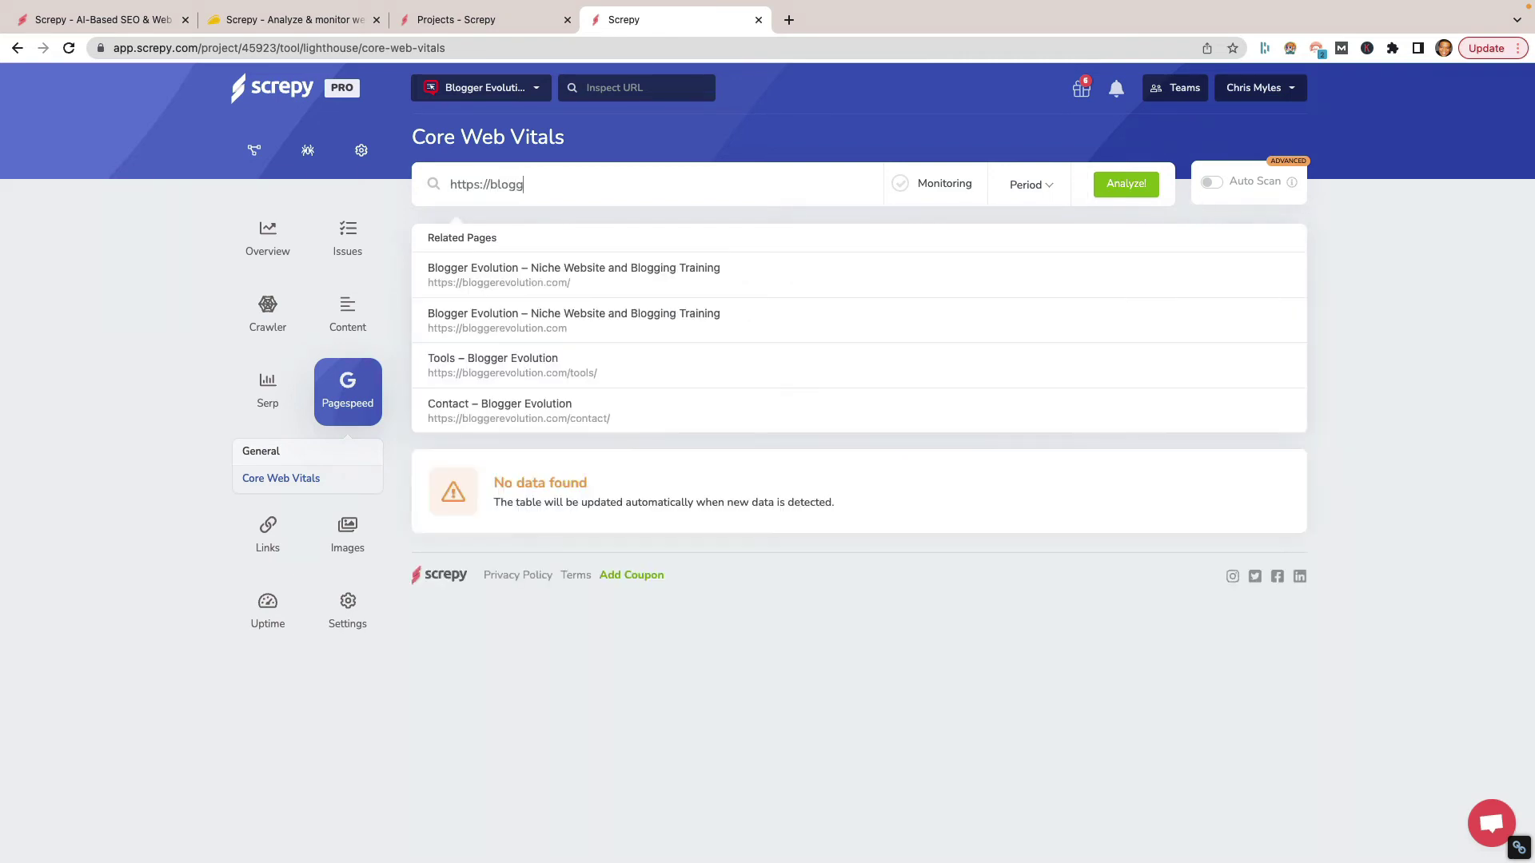
pyautogui.write('erevoltio')
pyautogui.write('ution.com')
pyautogui.click(1108, 186)
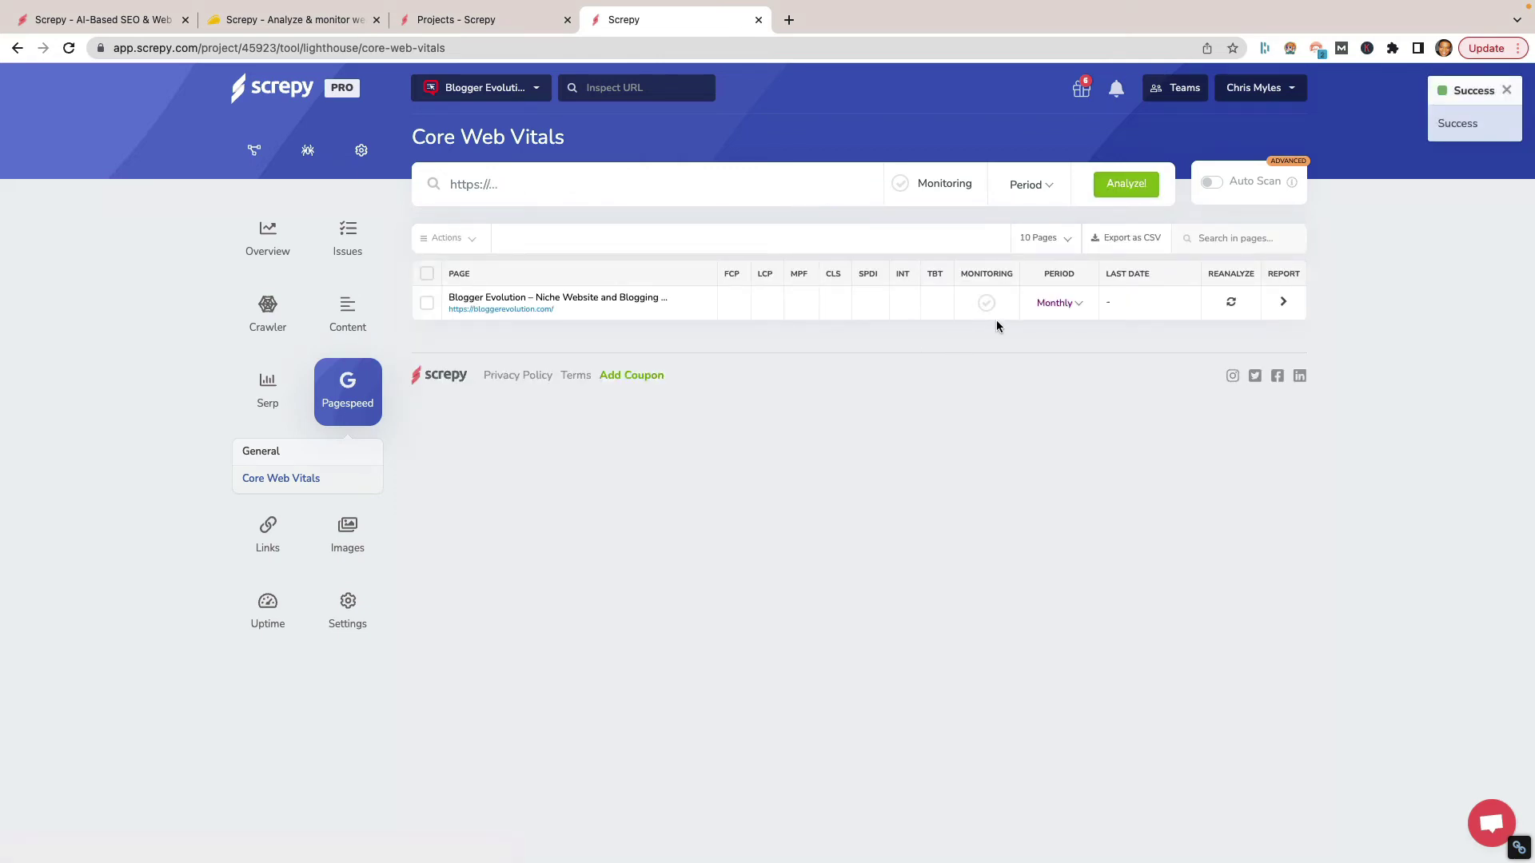
# Step: Keep the monitoring period at Monthly and reanalyze the Blogger Evolution homepage
pyautogui.click(1072, 320)
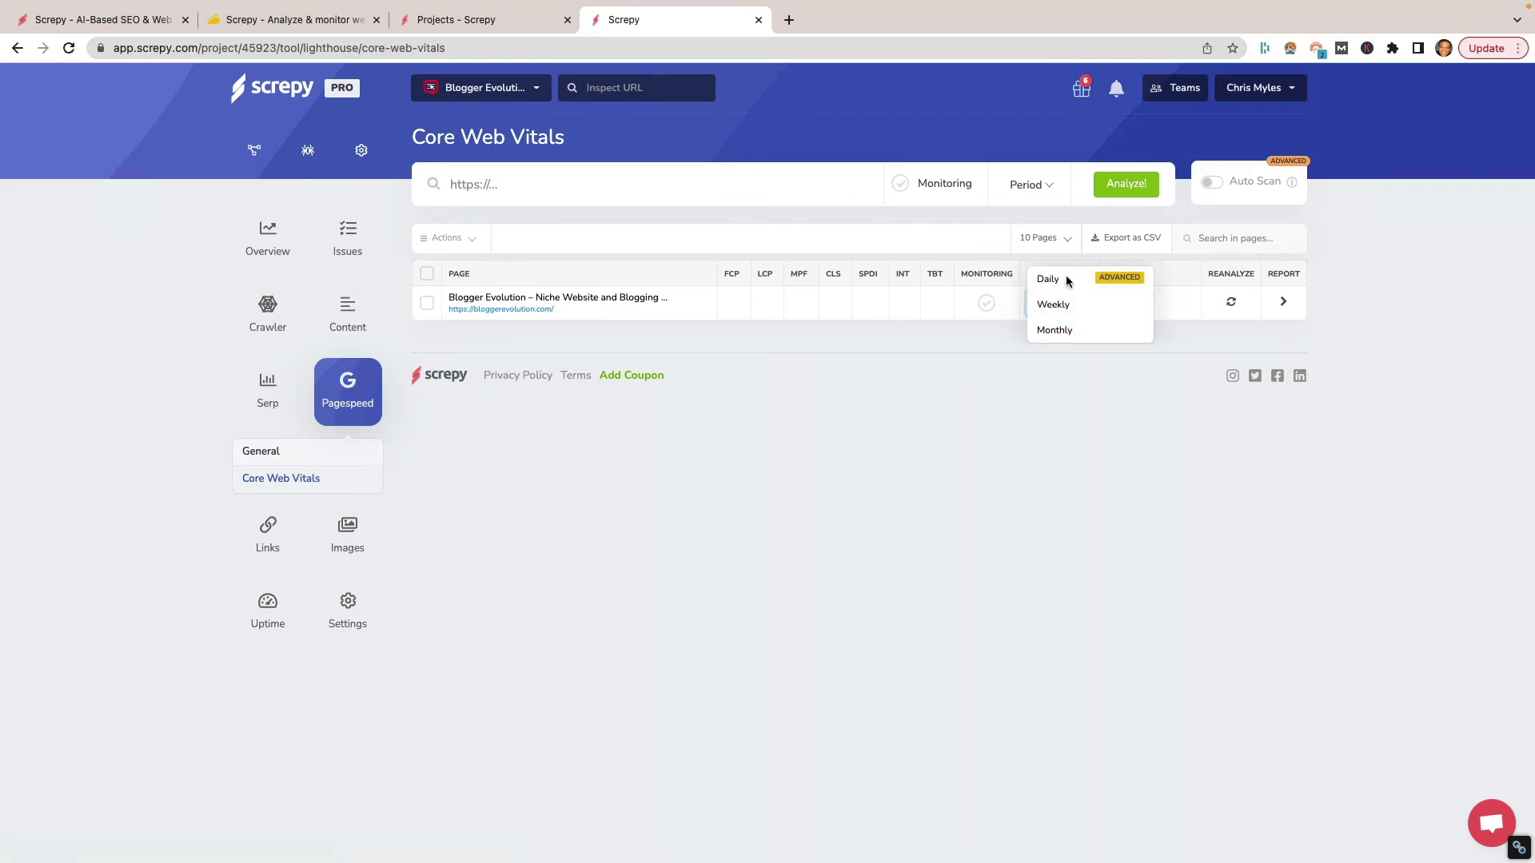
pyautogui.click(1074, 346)
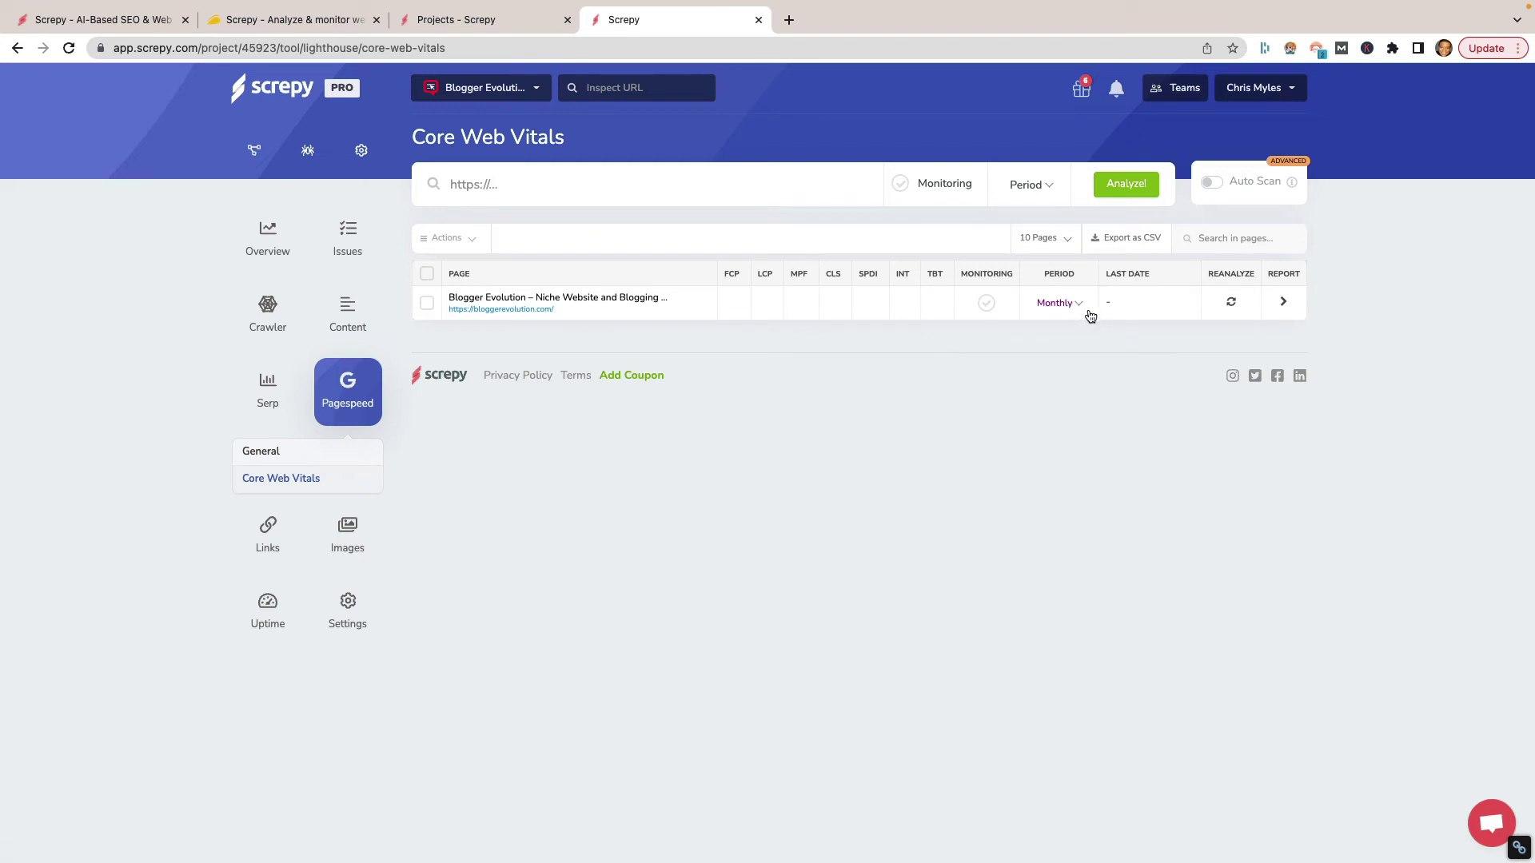
pyautogui.click(1231, 302)
# Step: Check the All Links report's 404 Not Found status, then the Dofollow and Nofollow Links reports
pyautogui.click(274, 554)
pyautogui.click(344, 604)
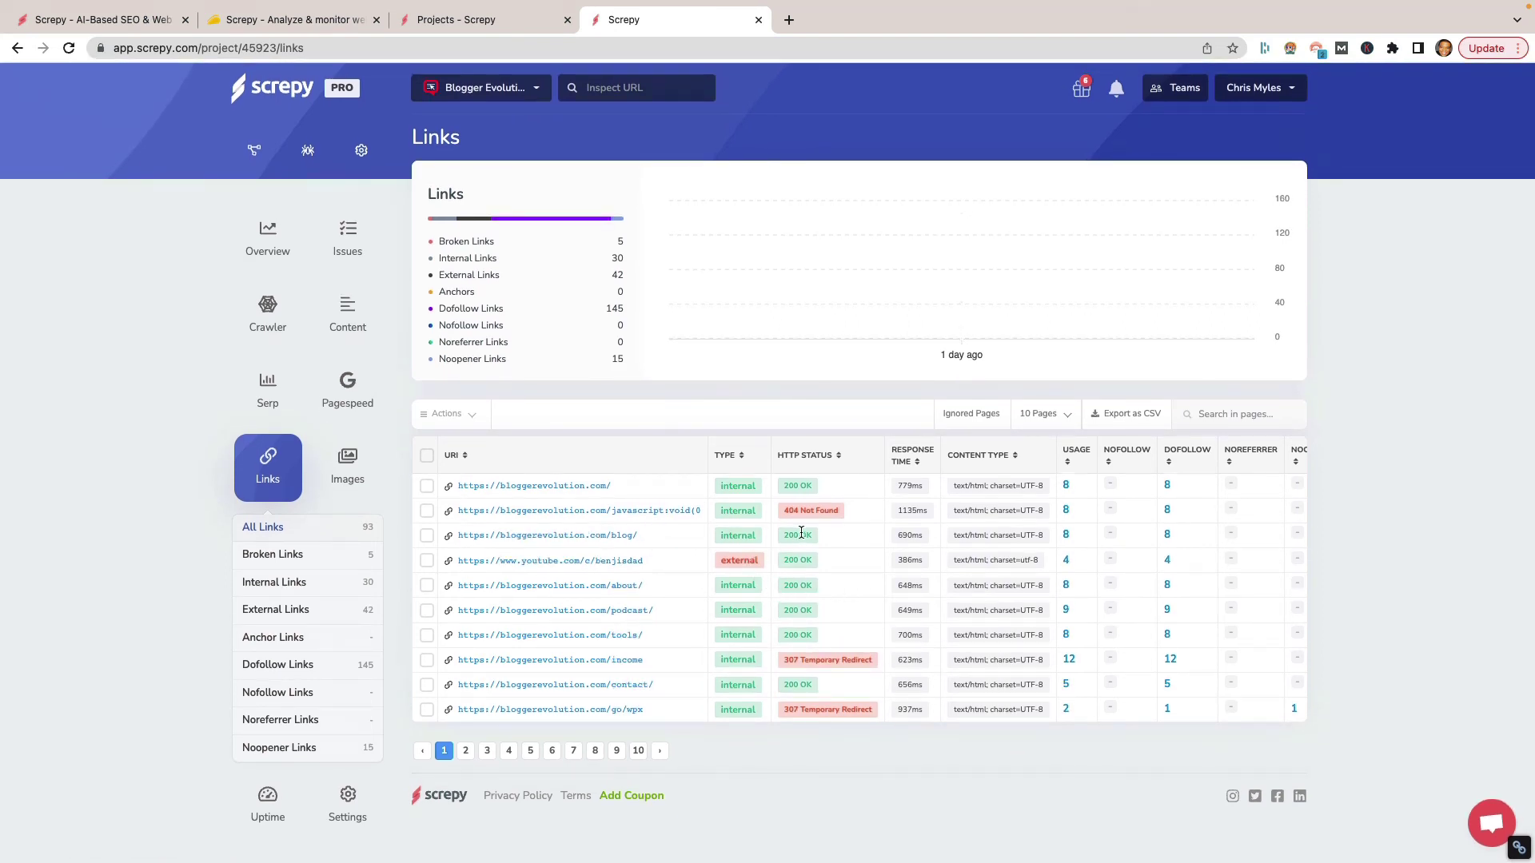
pyautogui.moveTo(845, 510); pyautogui.dragTo(790, 510)
pyautogui.click(857, 523)
pyautogui.click(345, 675)
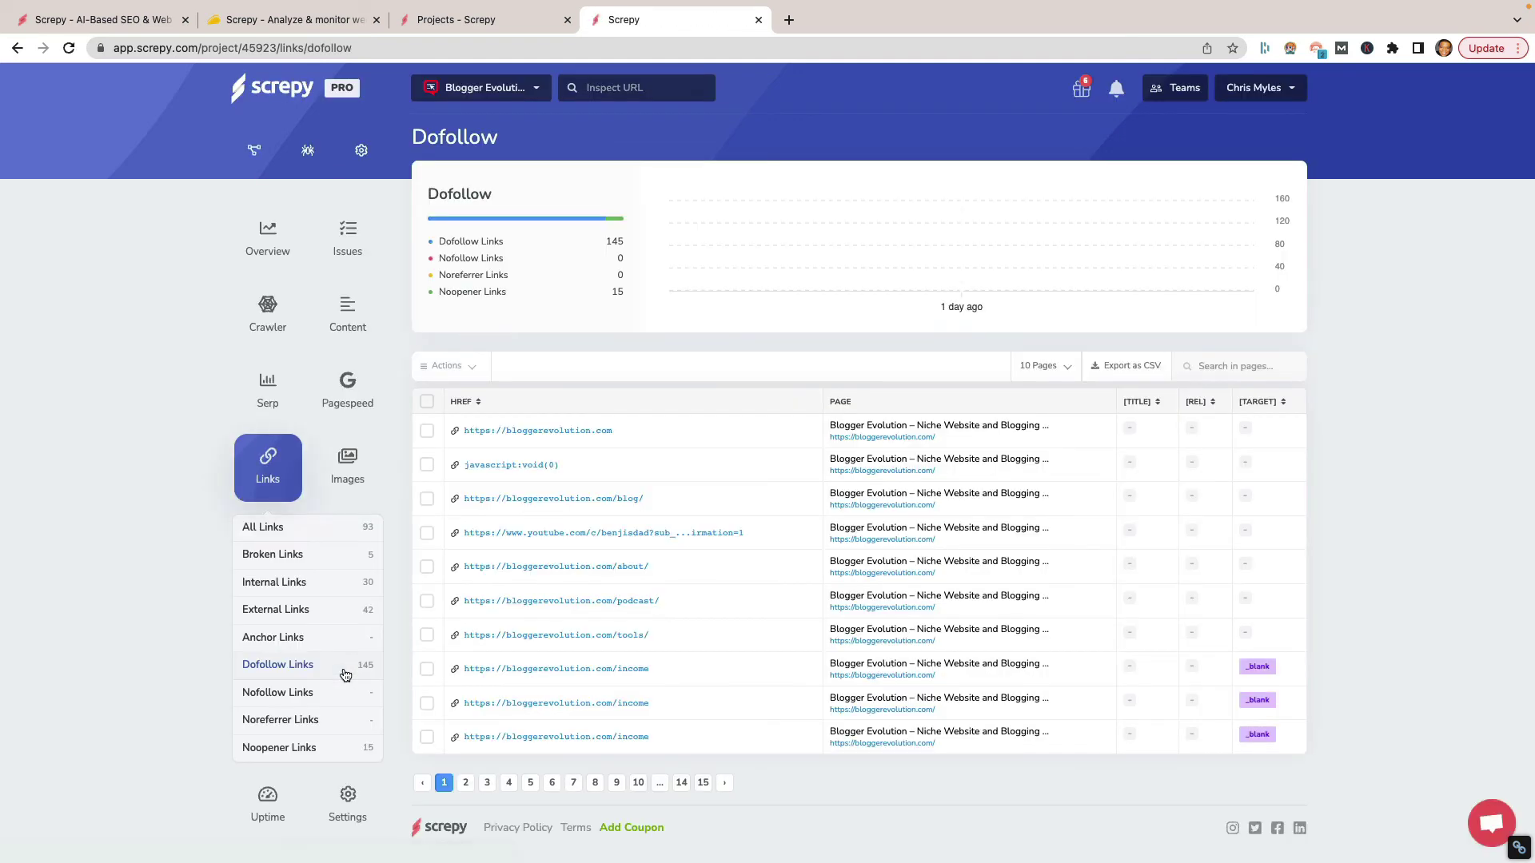
pyautogui.click(337, 703)
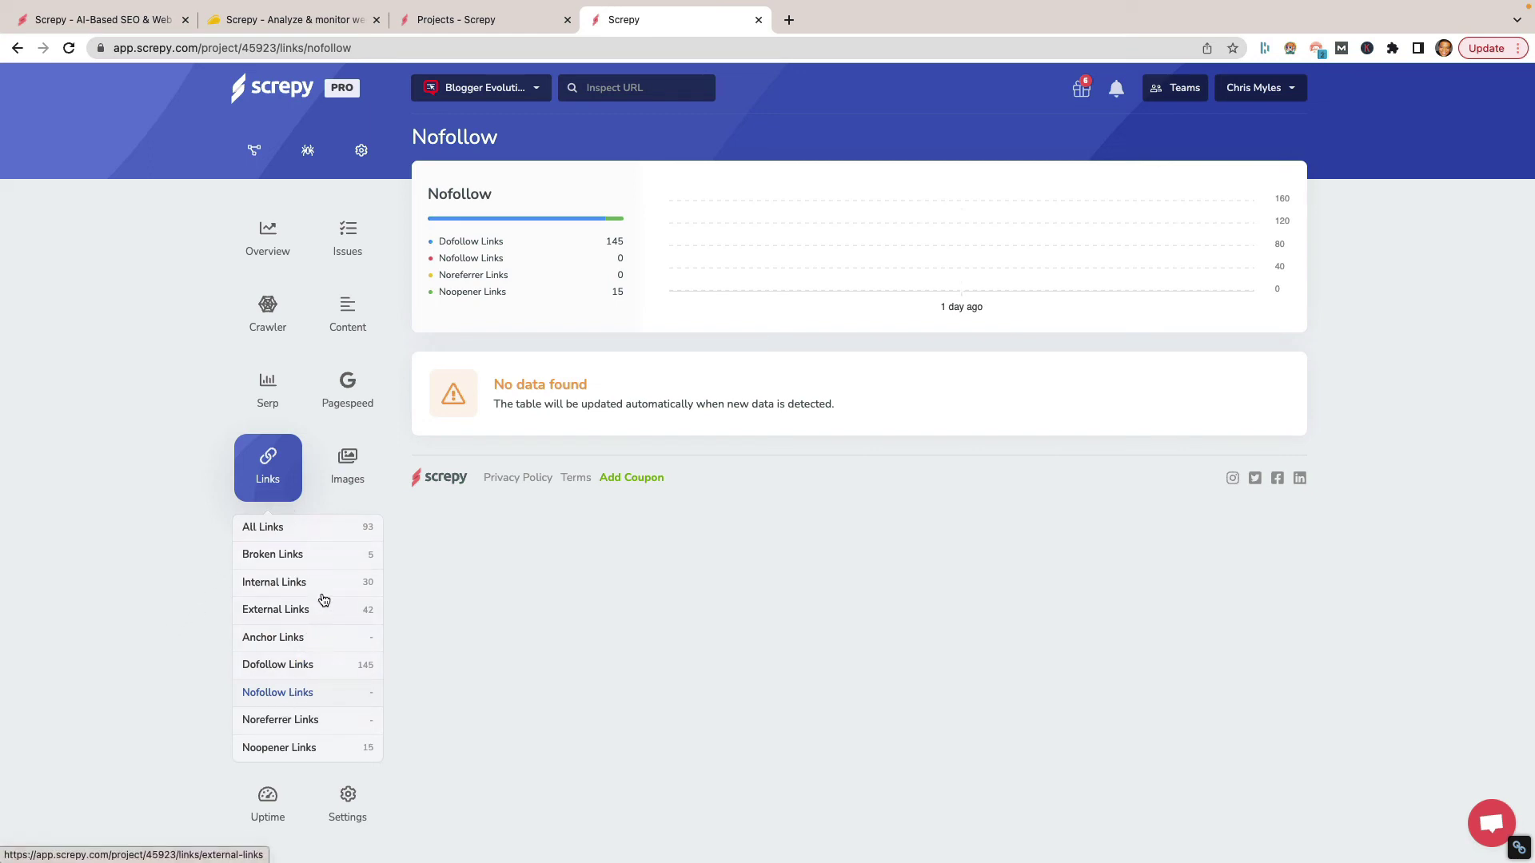
# Step: Step through All Images and Missing Title to the Missing Alt list of 20 homepage images
pyautogui.moveTo(379, 489)
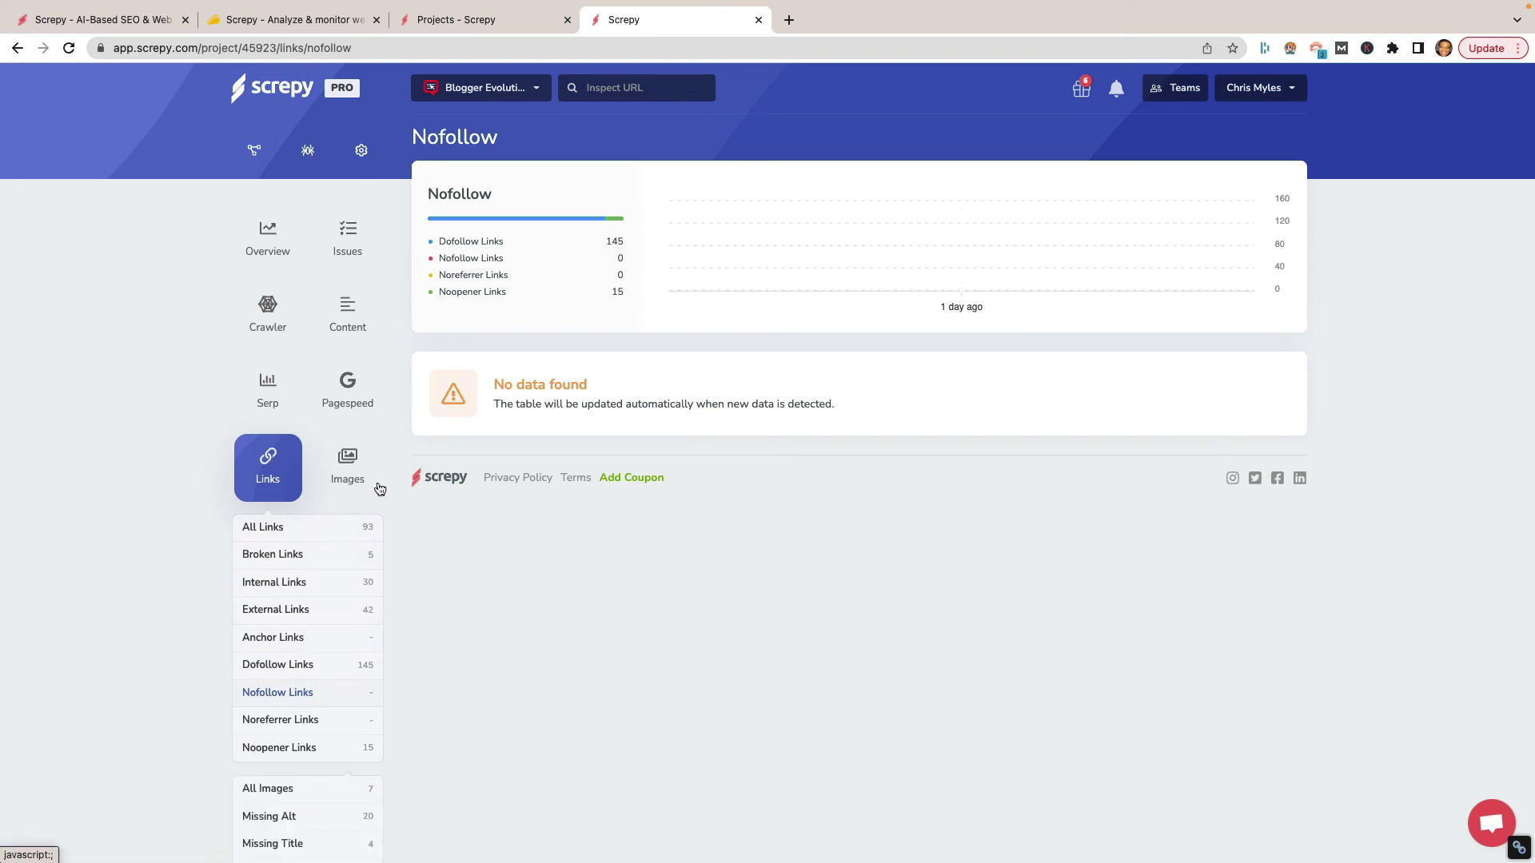
pyautogui.scroll(-3, 333, 646)
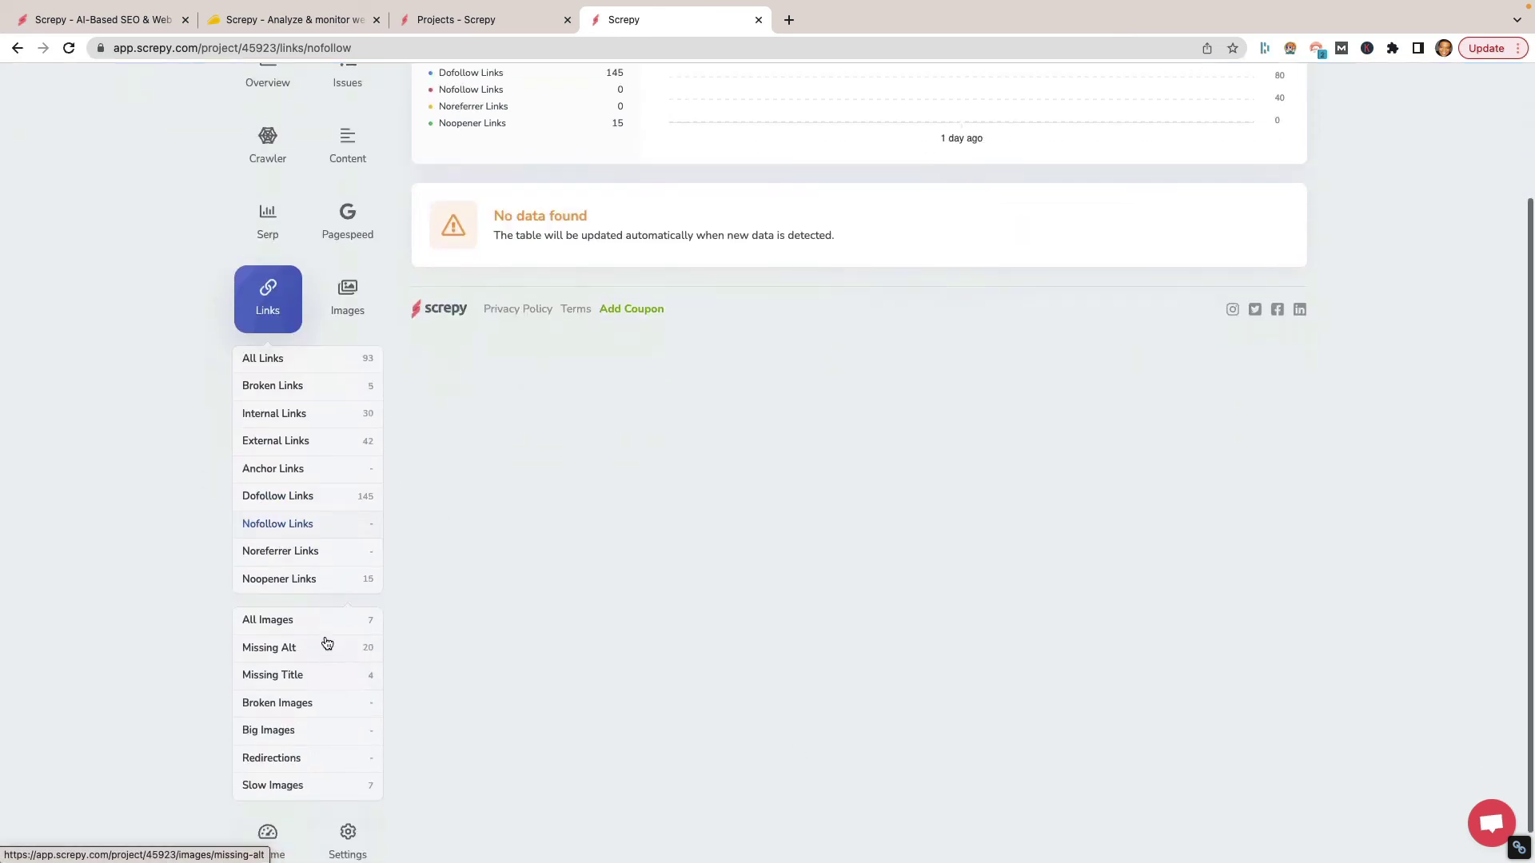
pyautogui.click(342, 622)
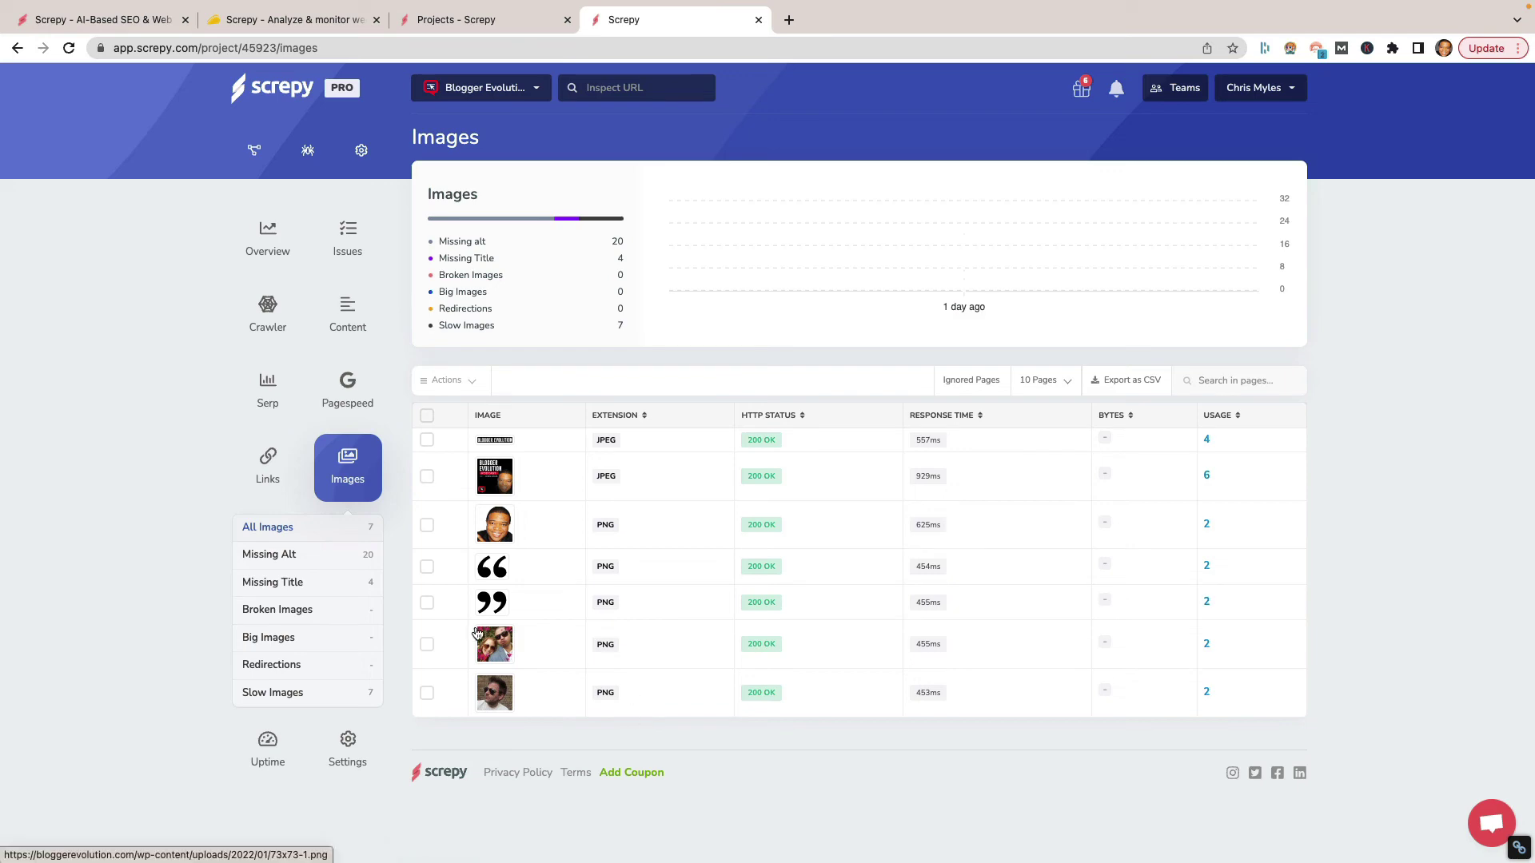
pyautogui.click(326, 583)
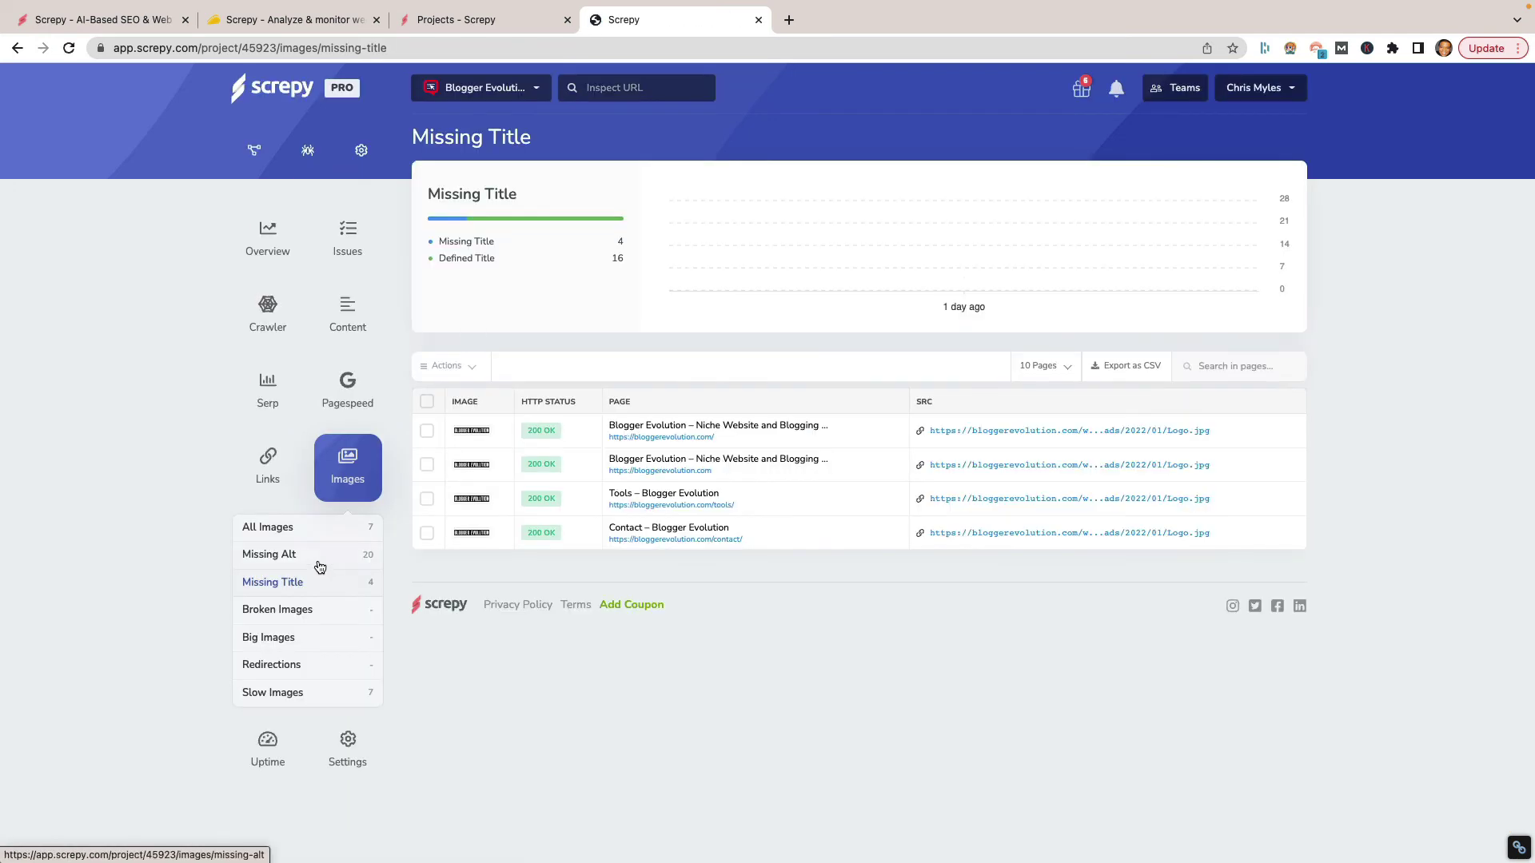
pyautogui.click(319, 566)
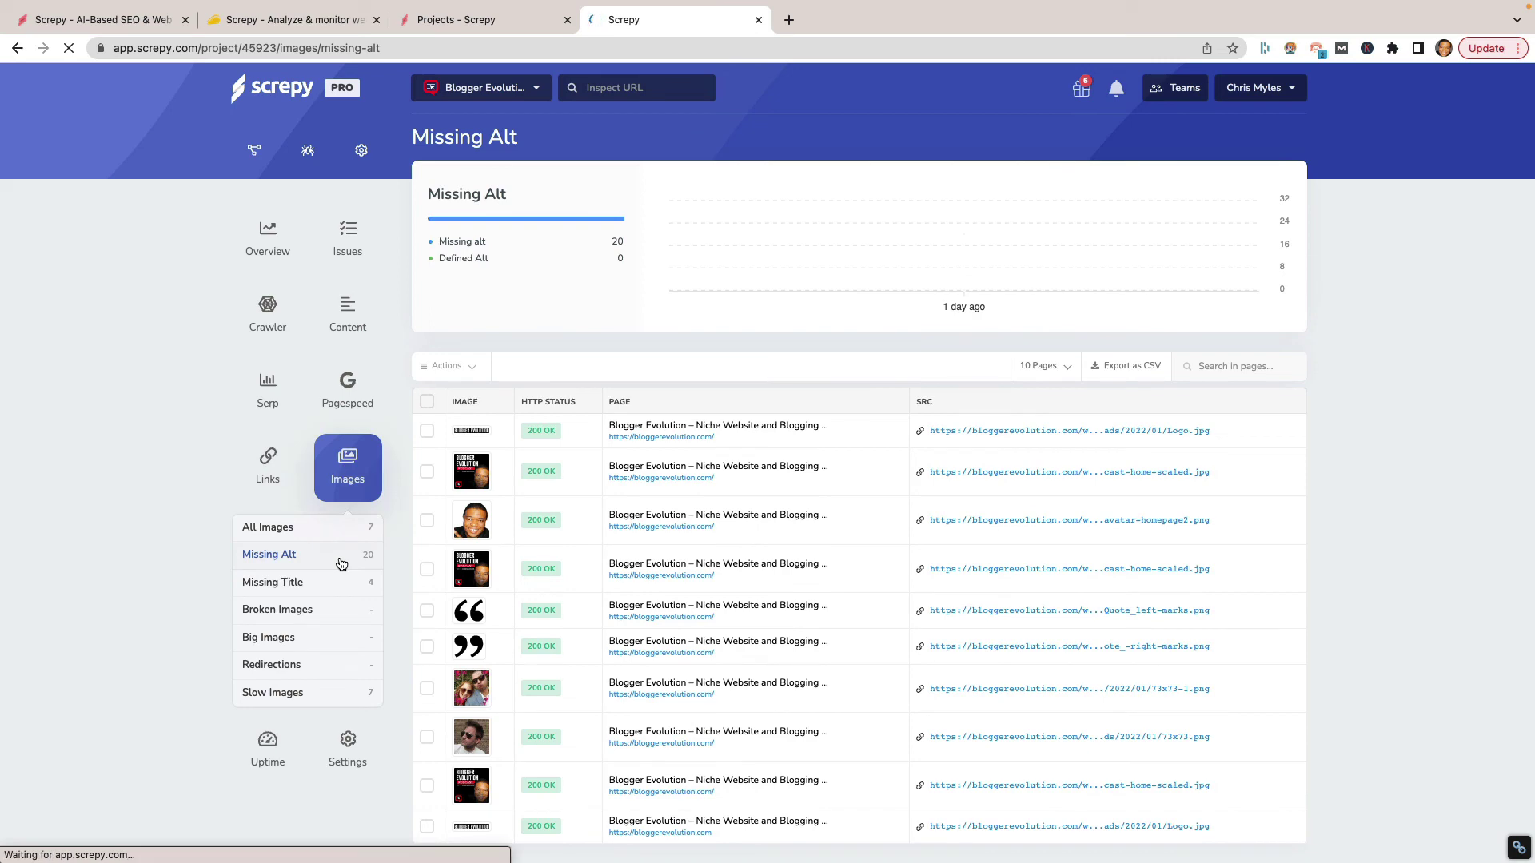
pyautogui.scroll(-2, 600, 640)
pyautogui.scroll(2, 600, 632)
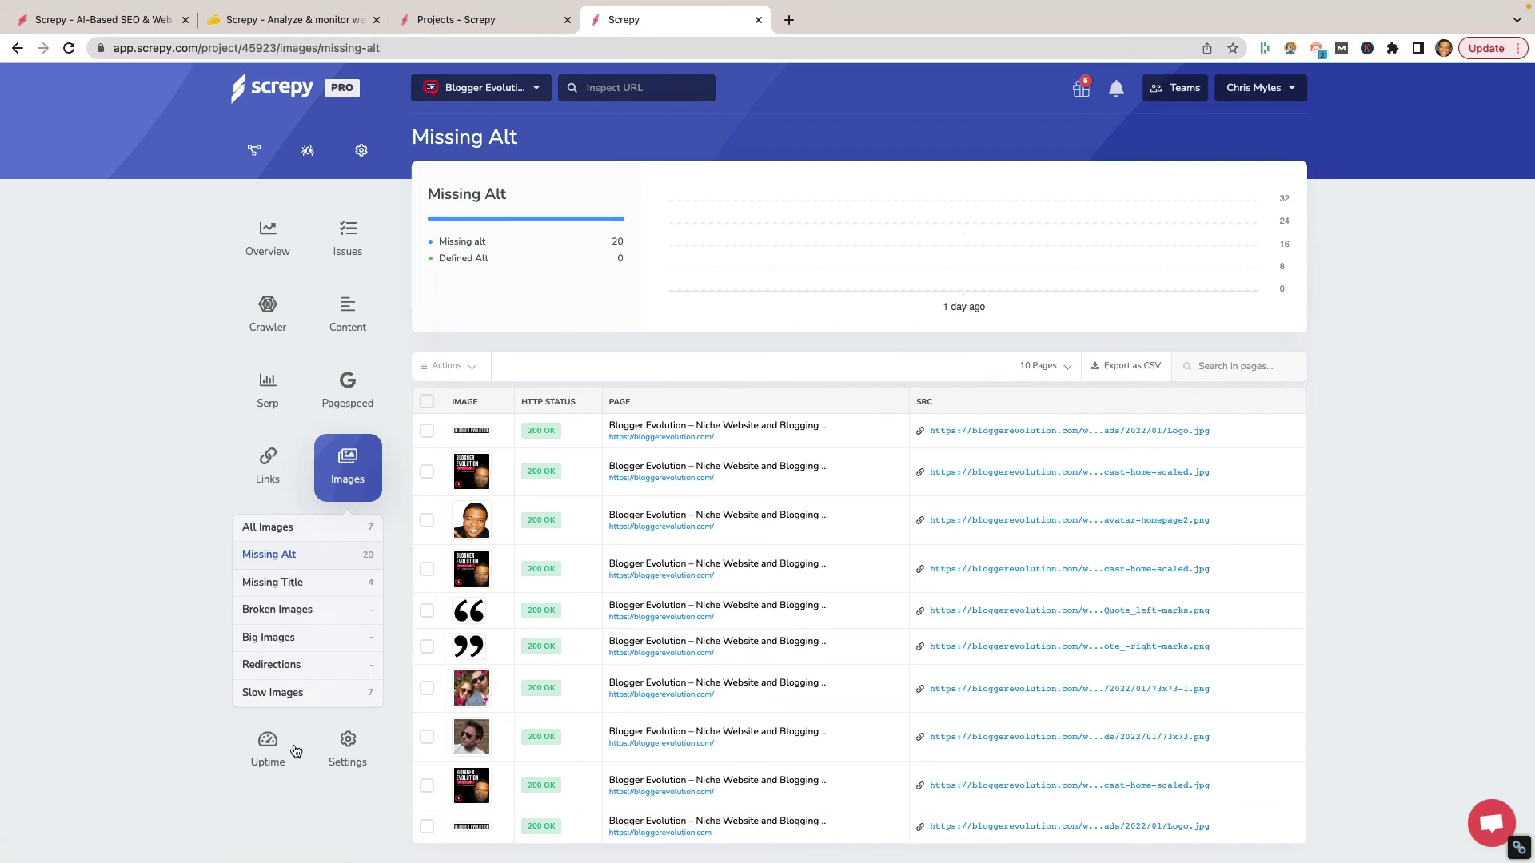
# Step: Open the Uptime Report and scroll its Last Requests table showing 200 OK responses
pyautogui.click(270, 754)
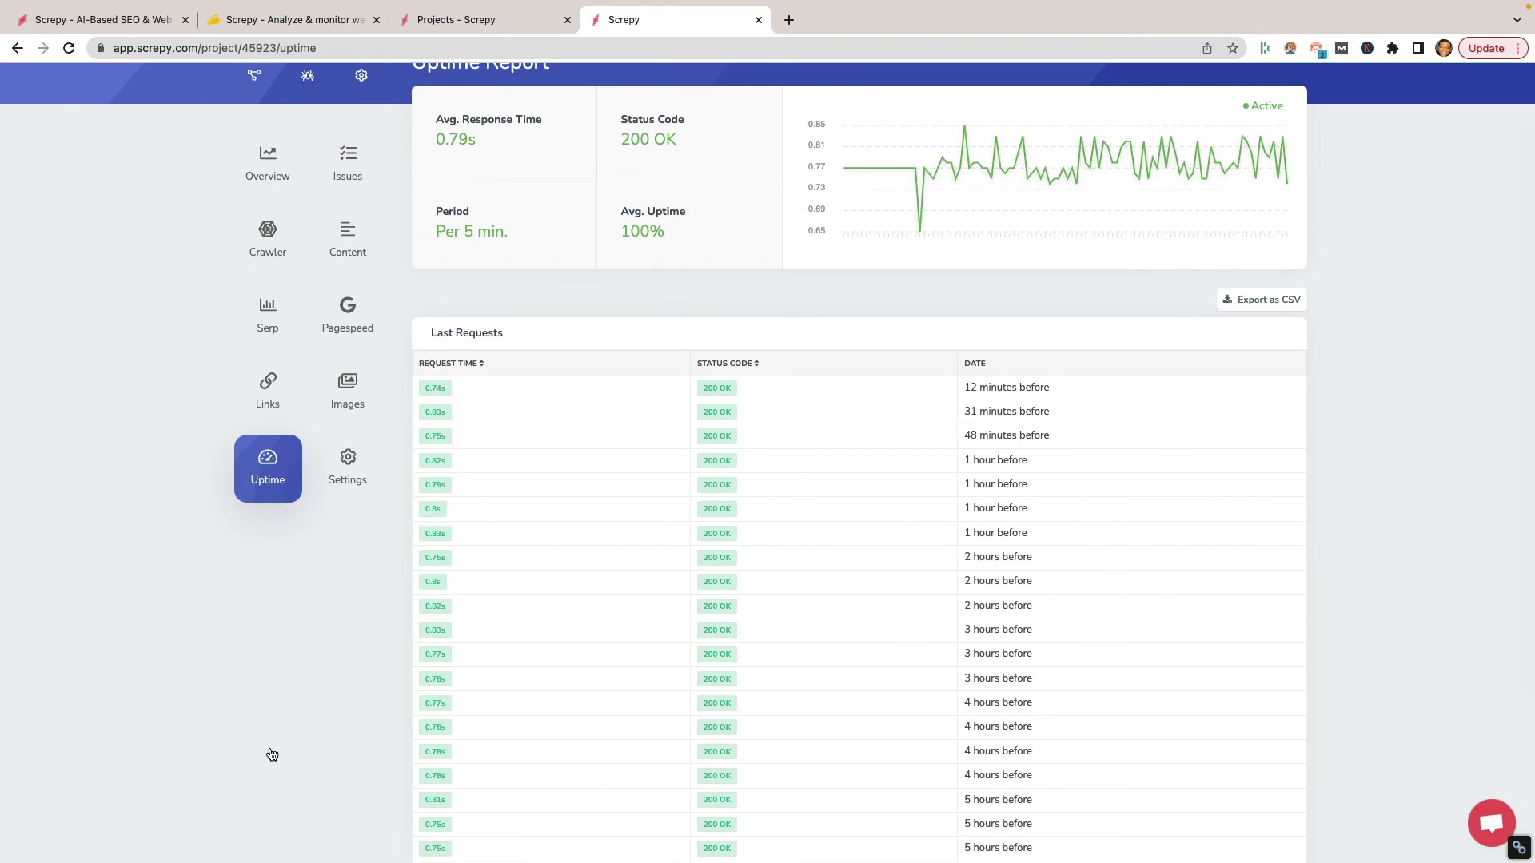
pyautogui.scroll(-3, 719, 589)
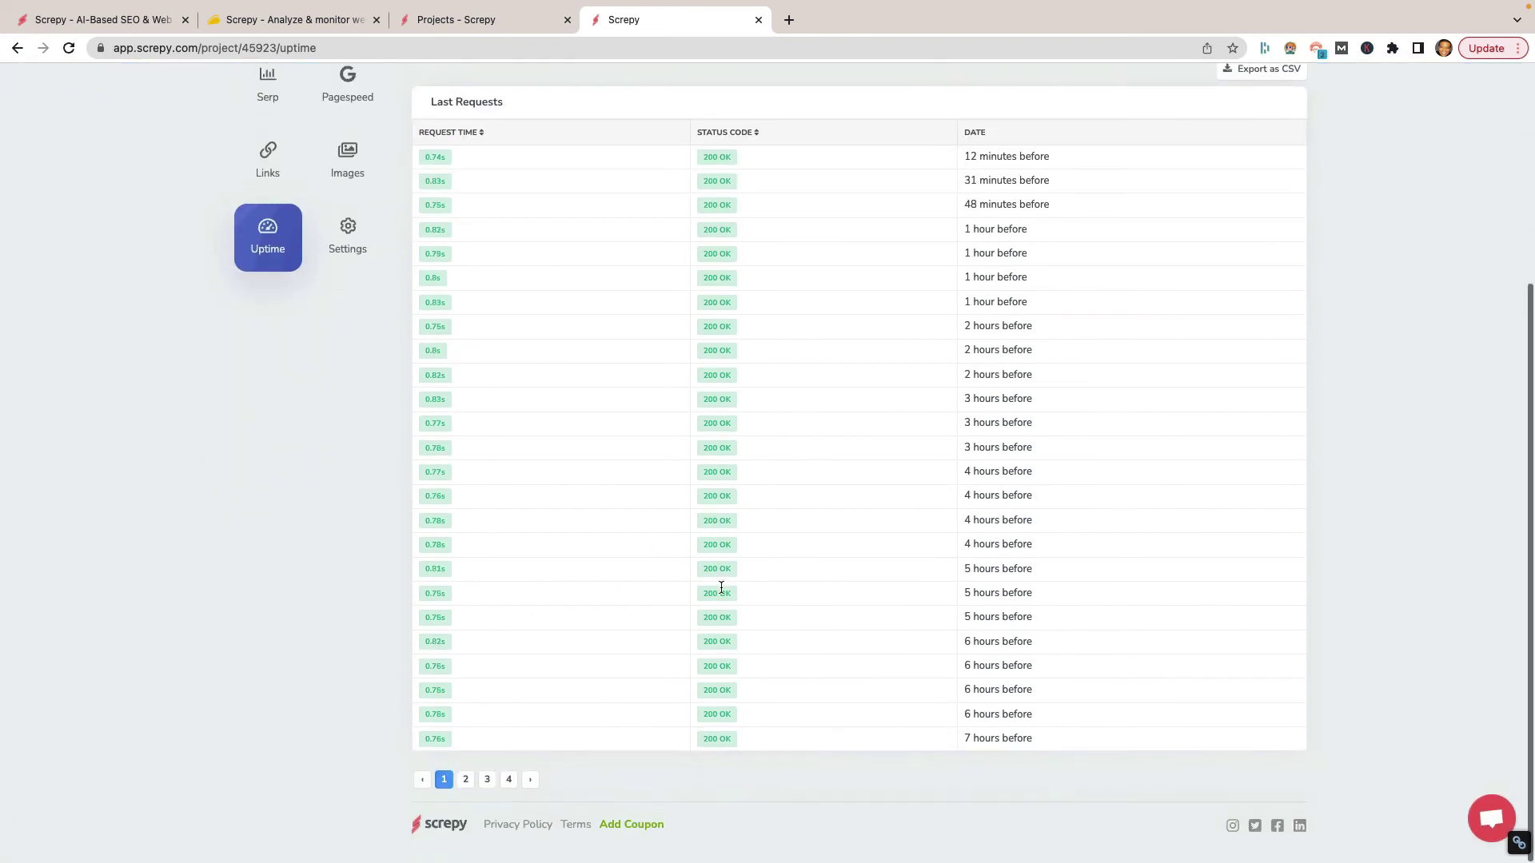
pyautogui.scroll(4, 719, 589)
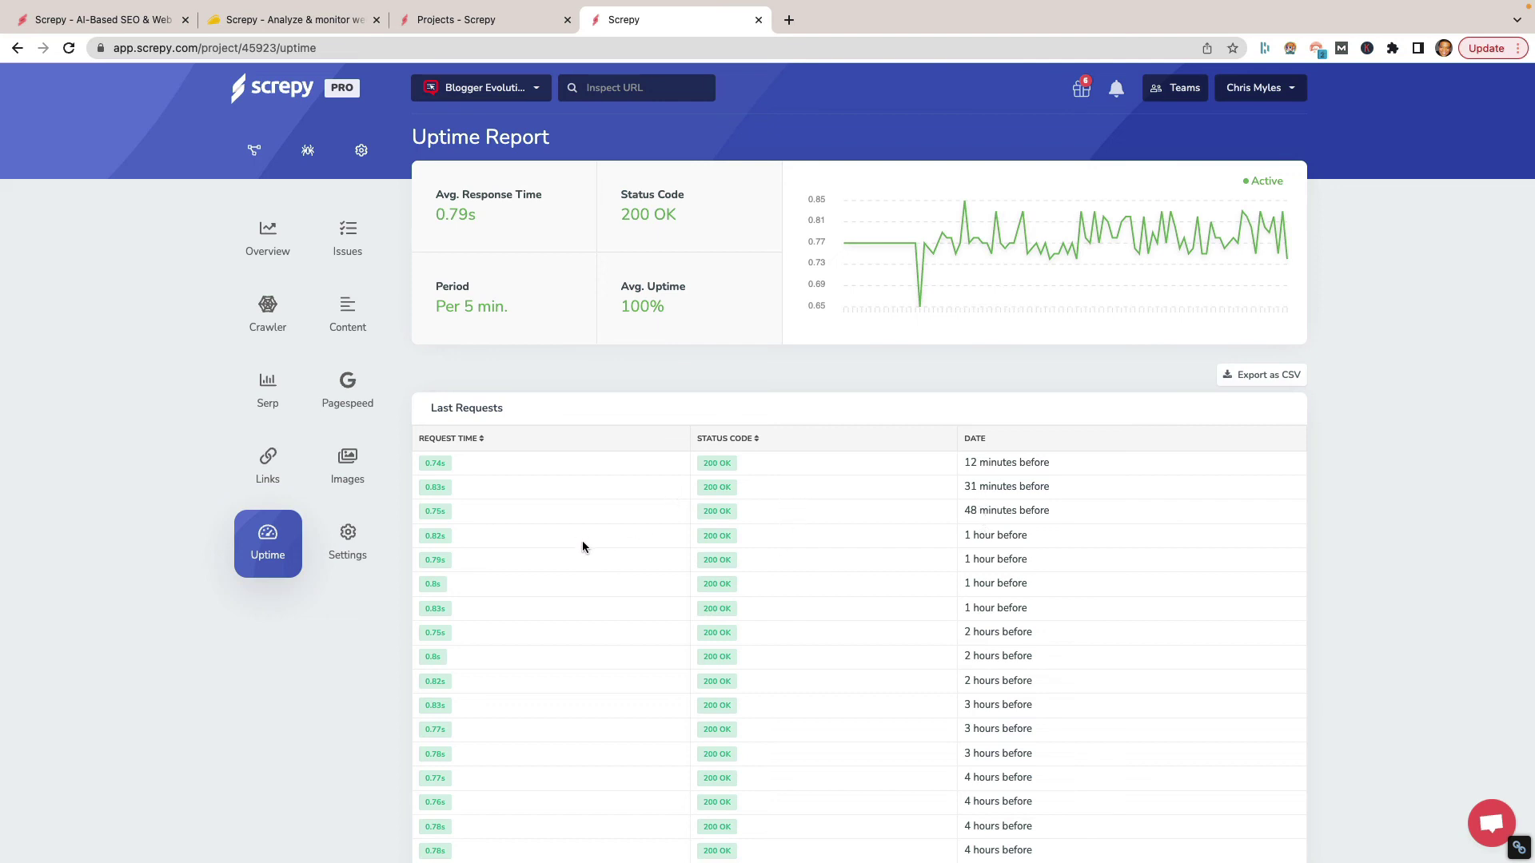
# Step: Expand the project settings sections and open the General settings page
pyautogui.click(352, 550)
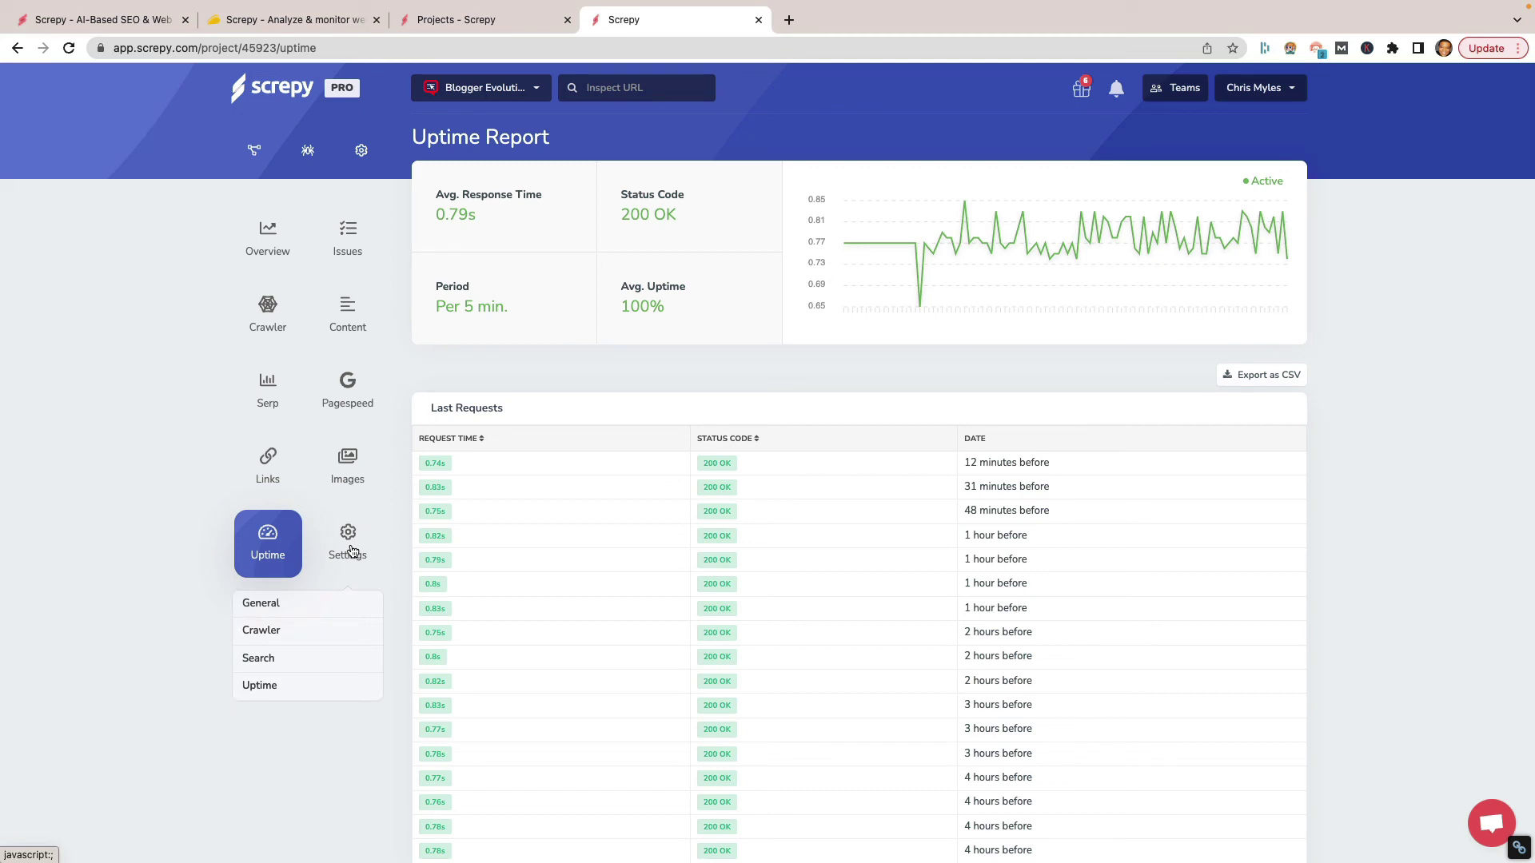
pyautogui.click(352, 550)
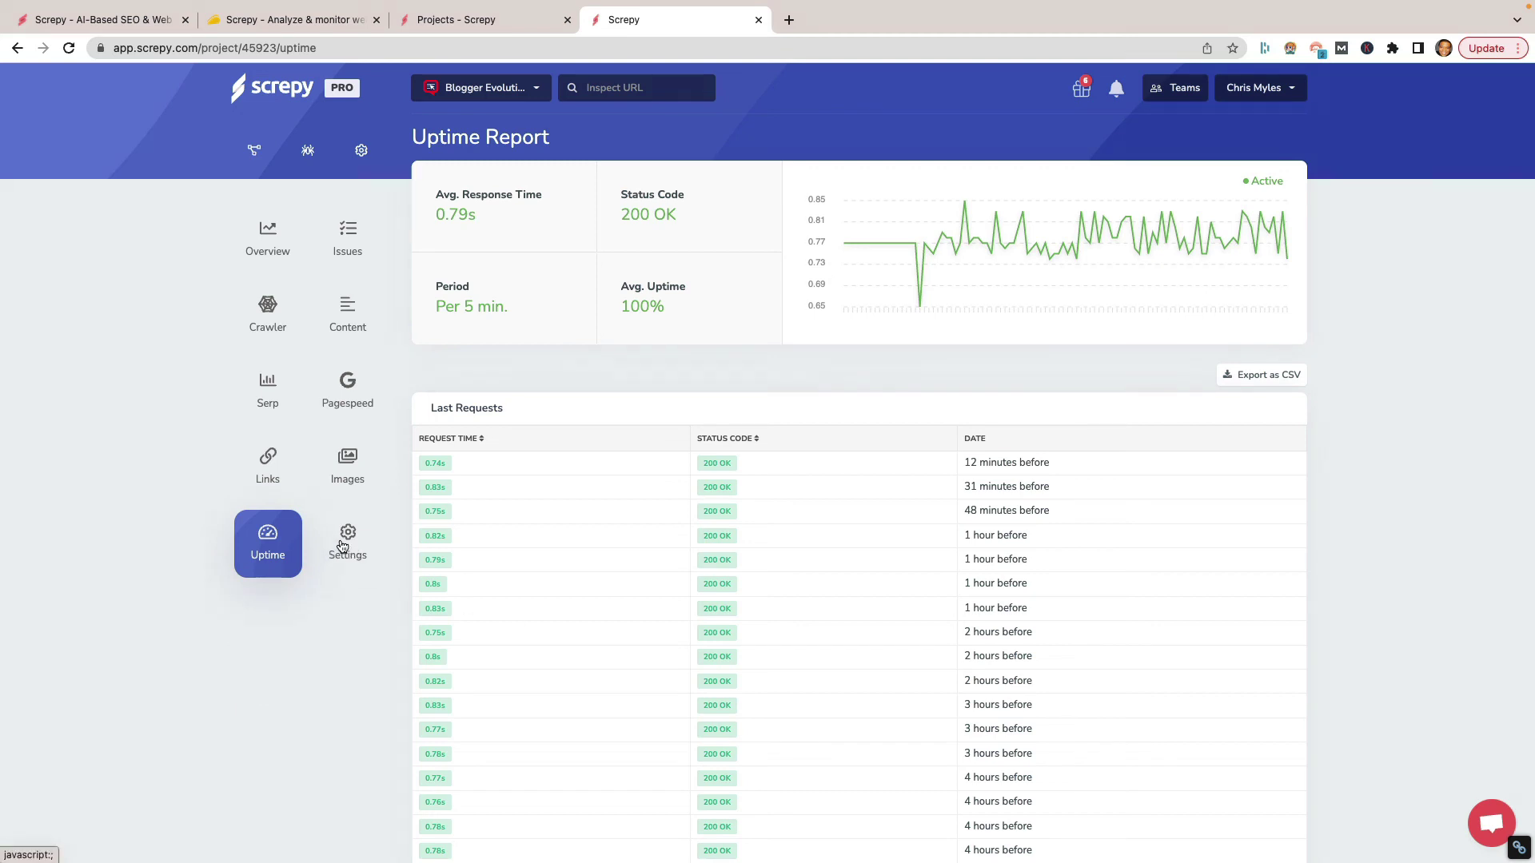
pyautogui.click(342, 546)
pyautogui.click(296, 607)
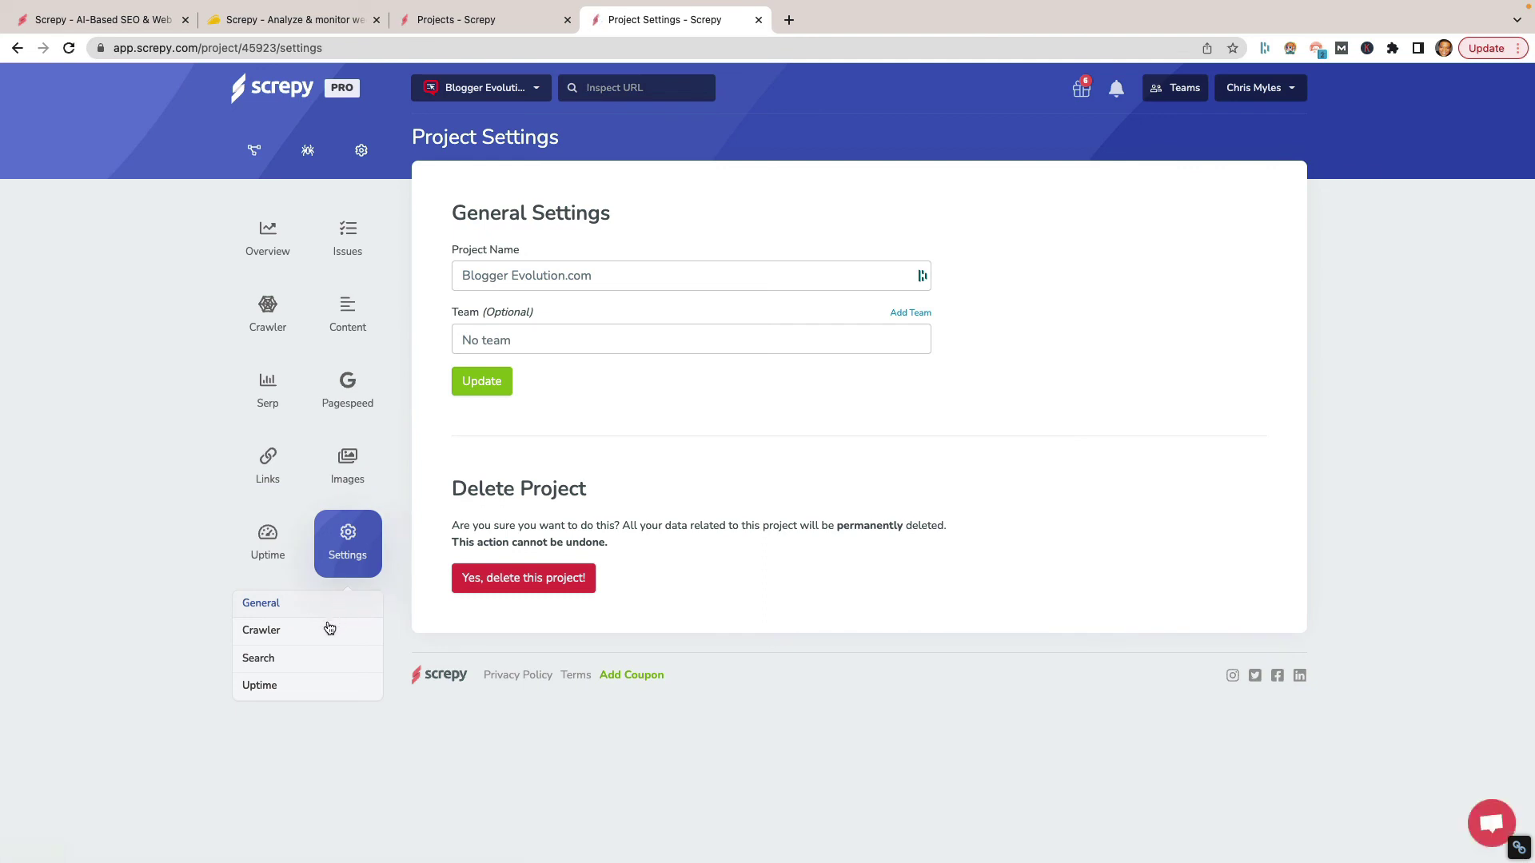
# Step: Save the Search settings with SERP Update Frequency Every week, then view Uptime settings
pyautogui.click(284, 660)
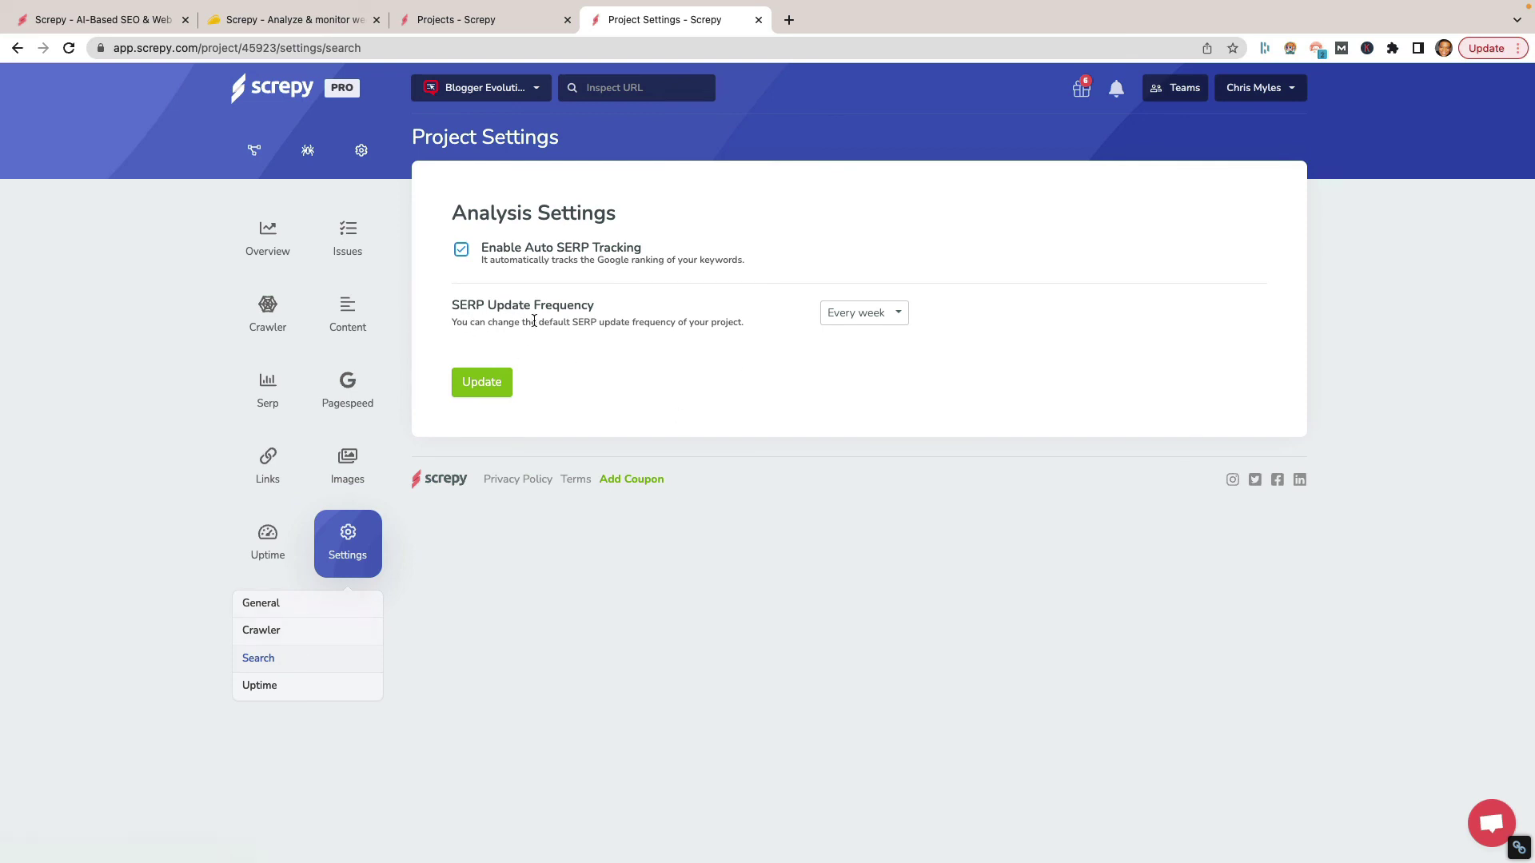
pyautogui.click(865, 315)
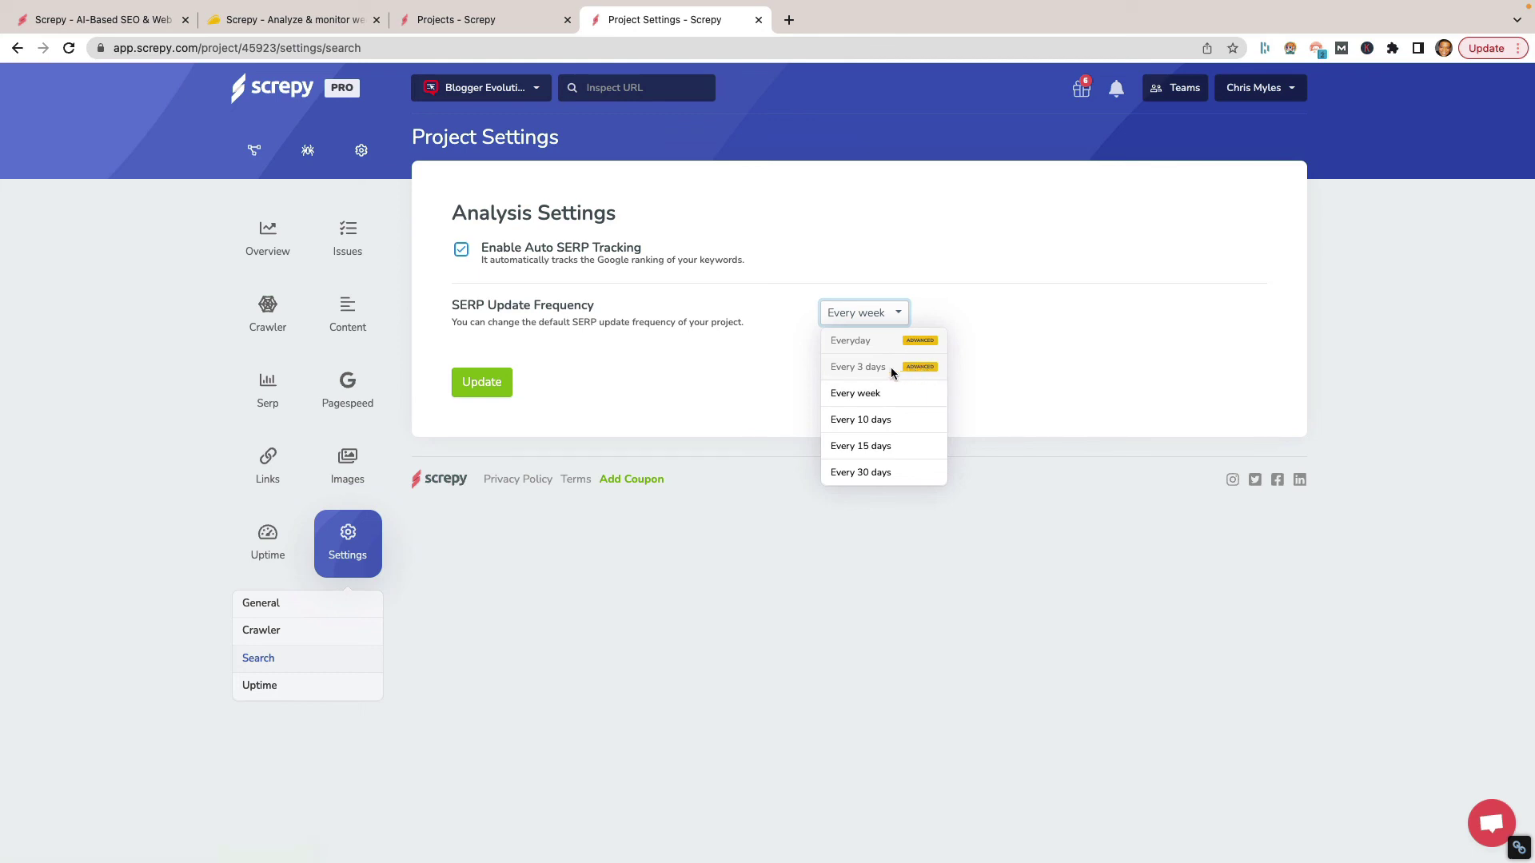
pyautogui.click(740, 382)
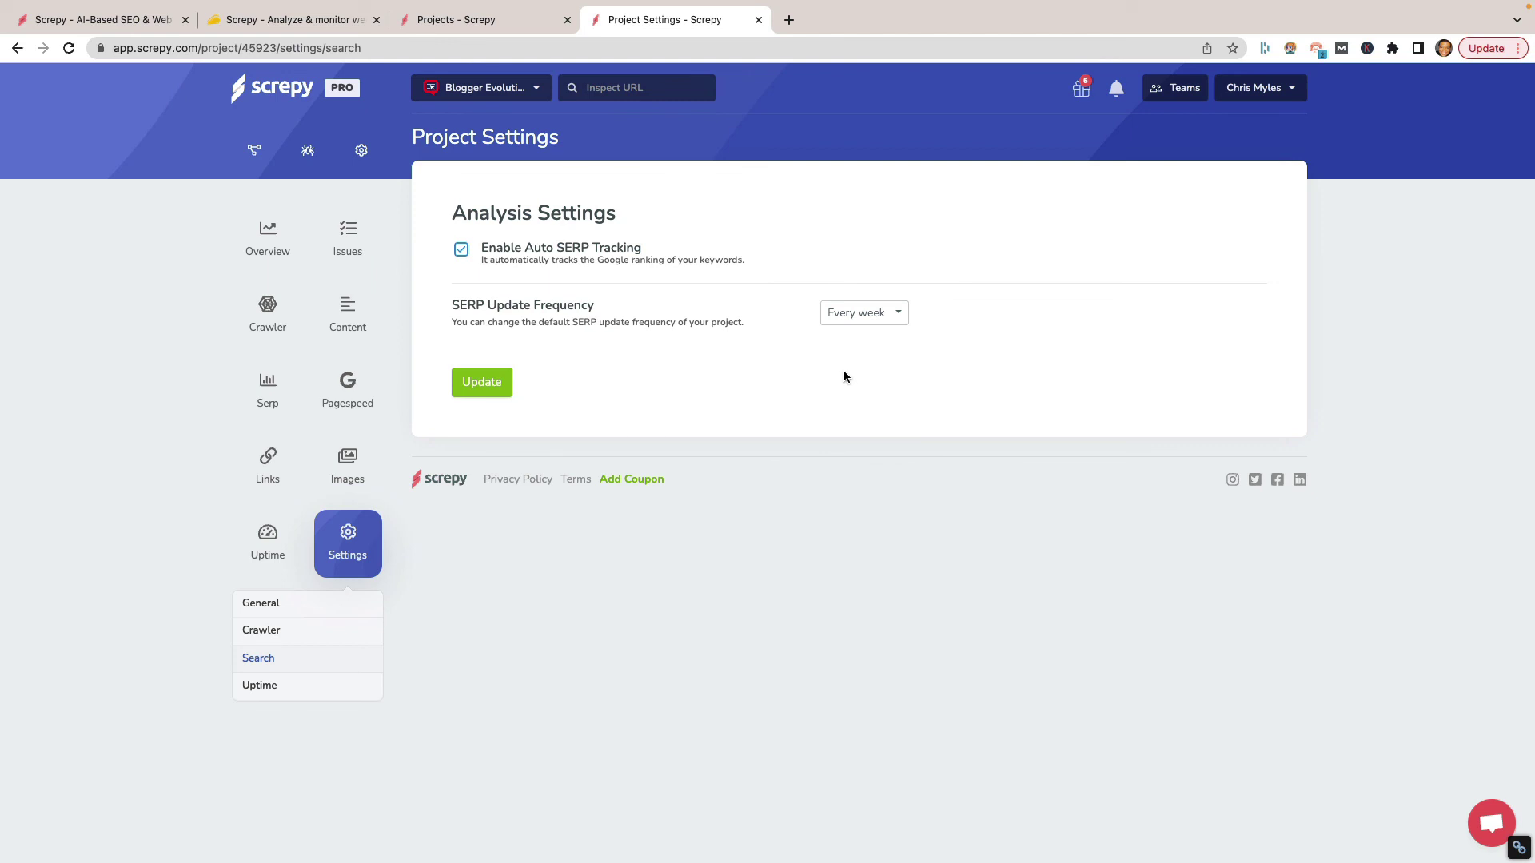
pyautogui.click(487, 382)
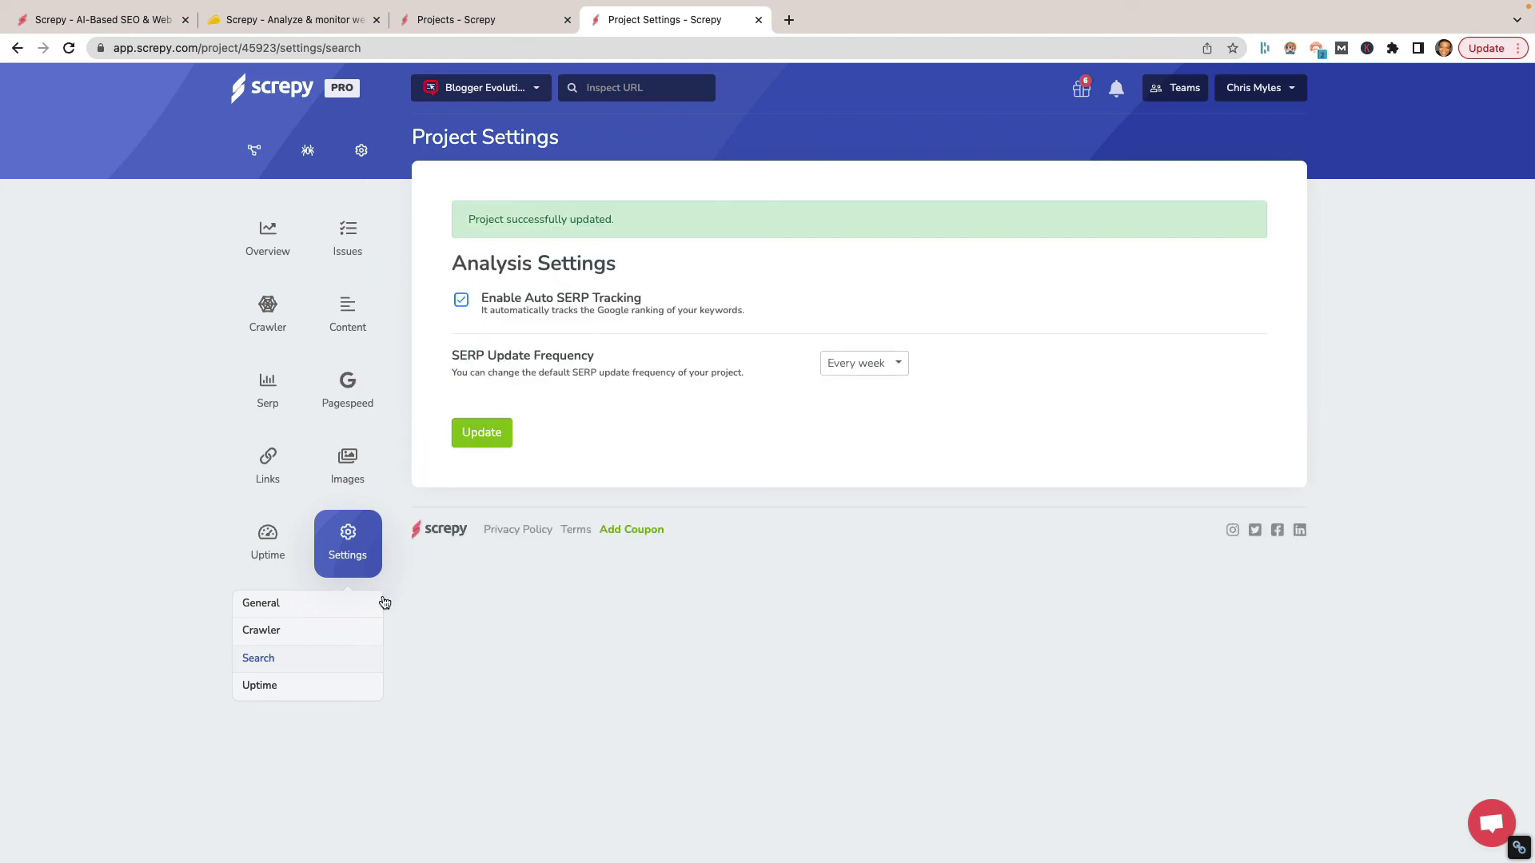
pyautogui.click(322, 691)
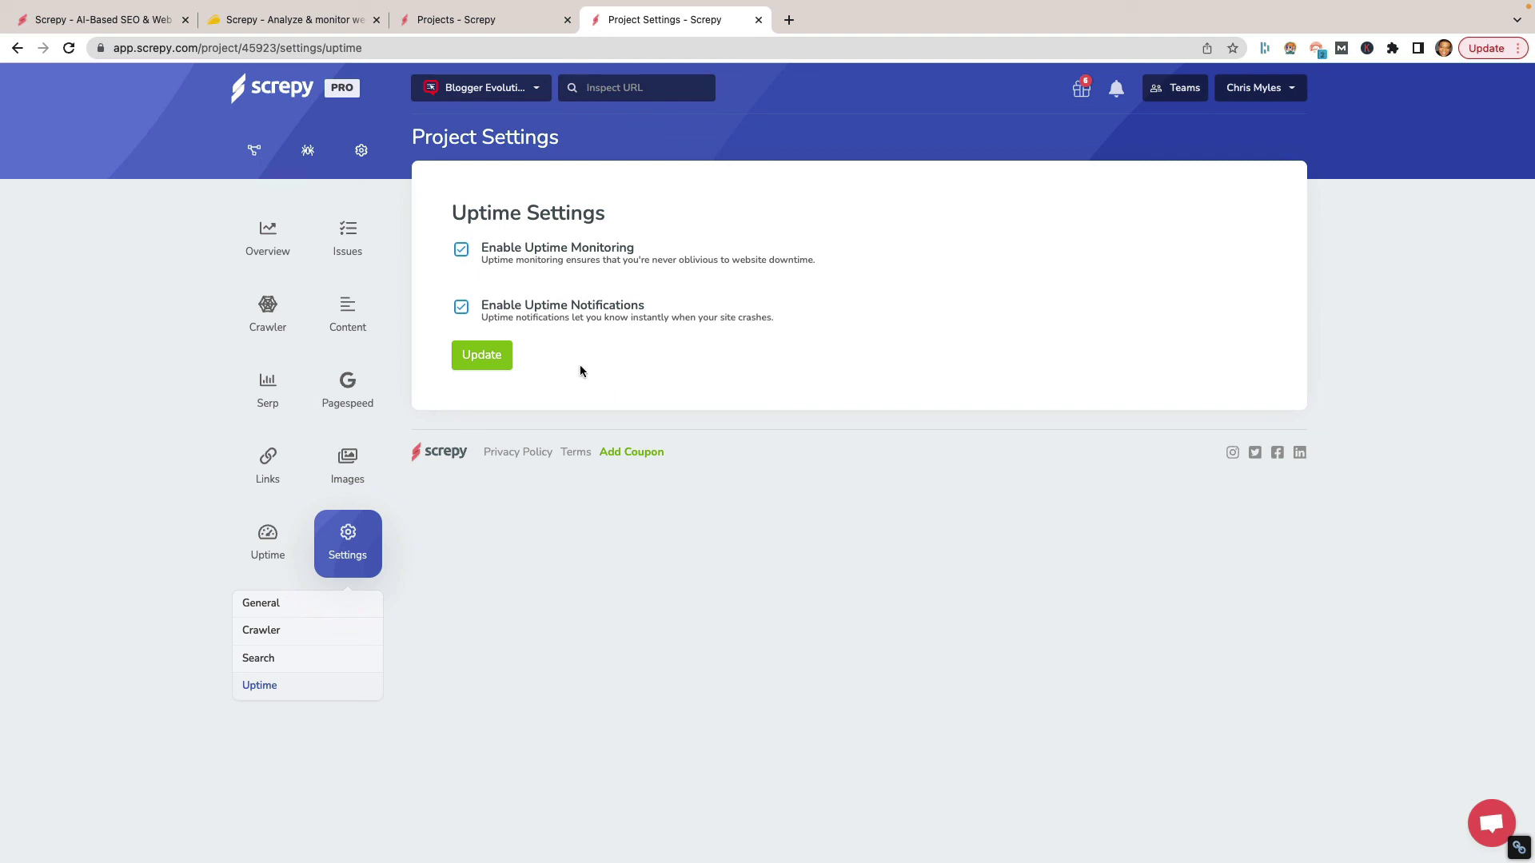
# Step: Review Crawler settings: edit the 500 Max Page Limit and keep the Screpy Default user agent
pyautogui.click(325, 632)
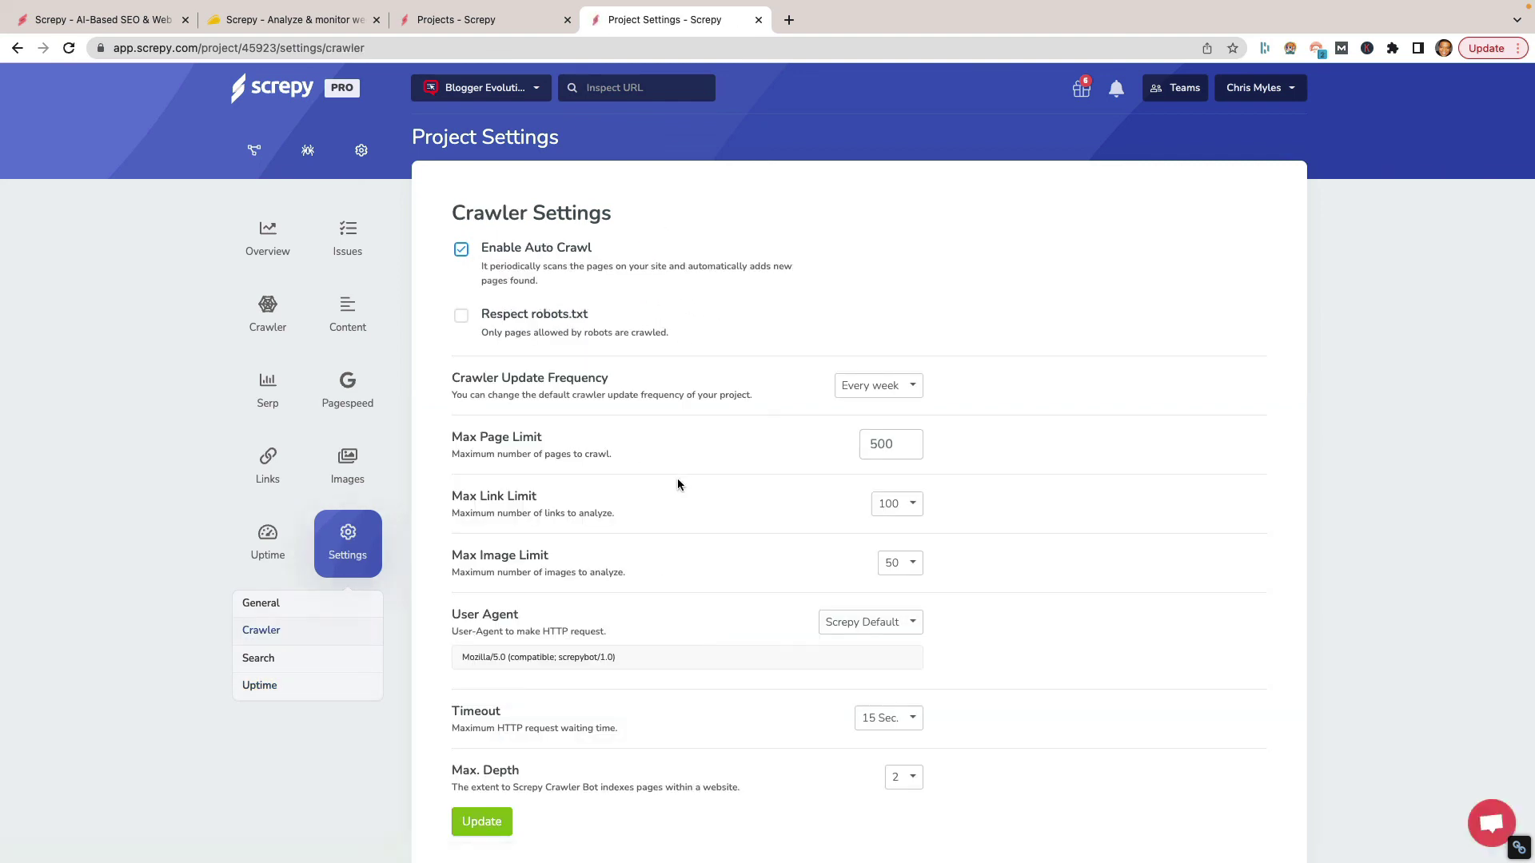
pyautogui.scroll(-1, 832, 491)
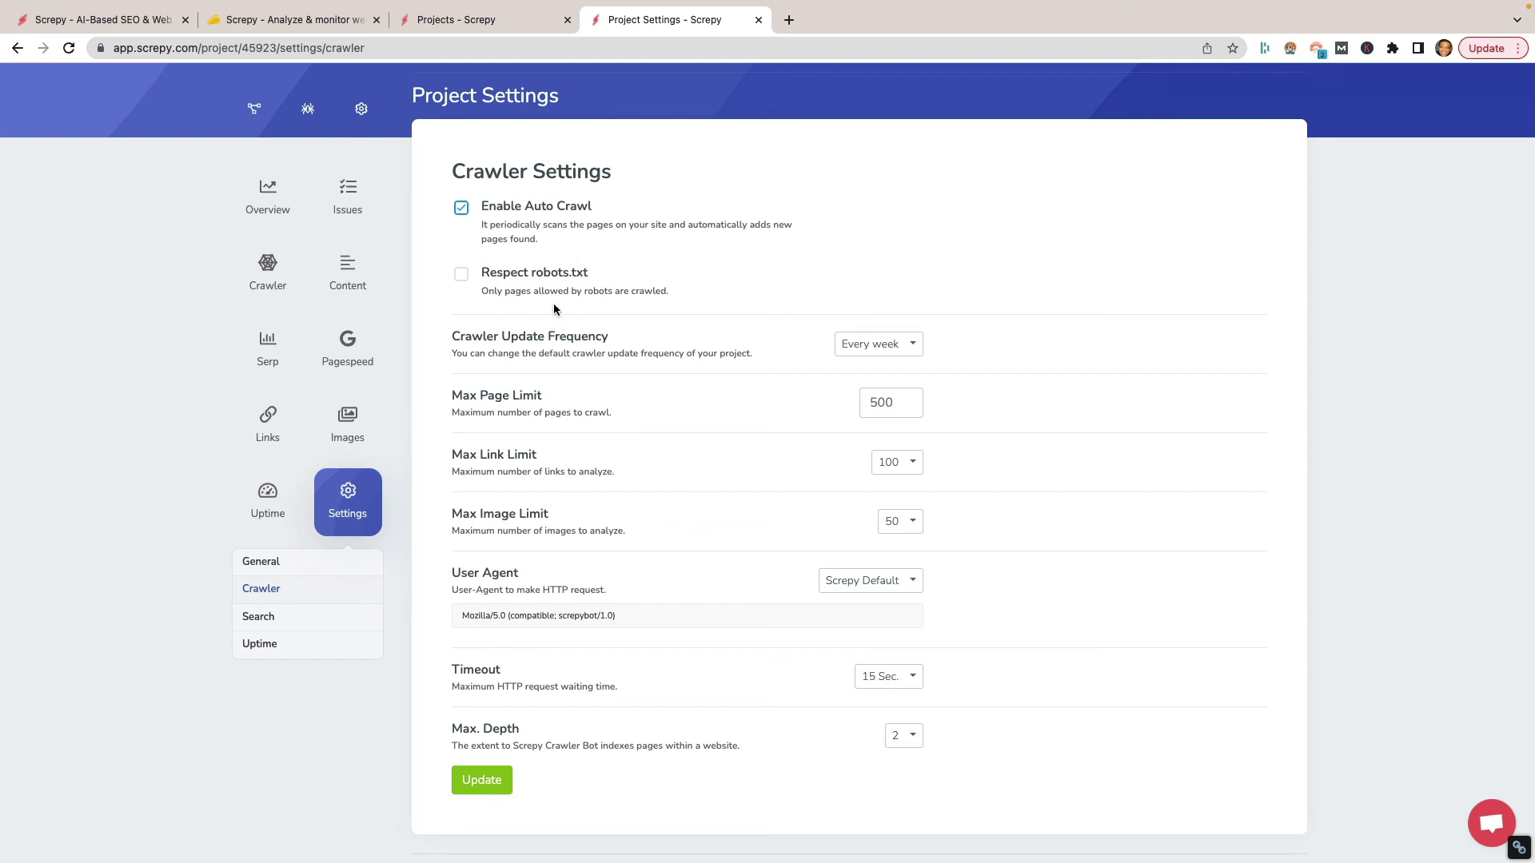
pyautogui.scroll(-2, 821, 444)
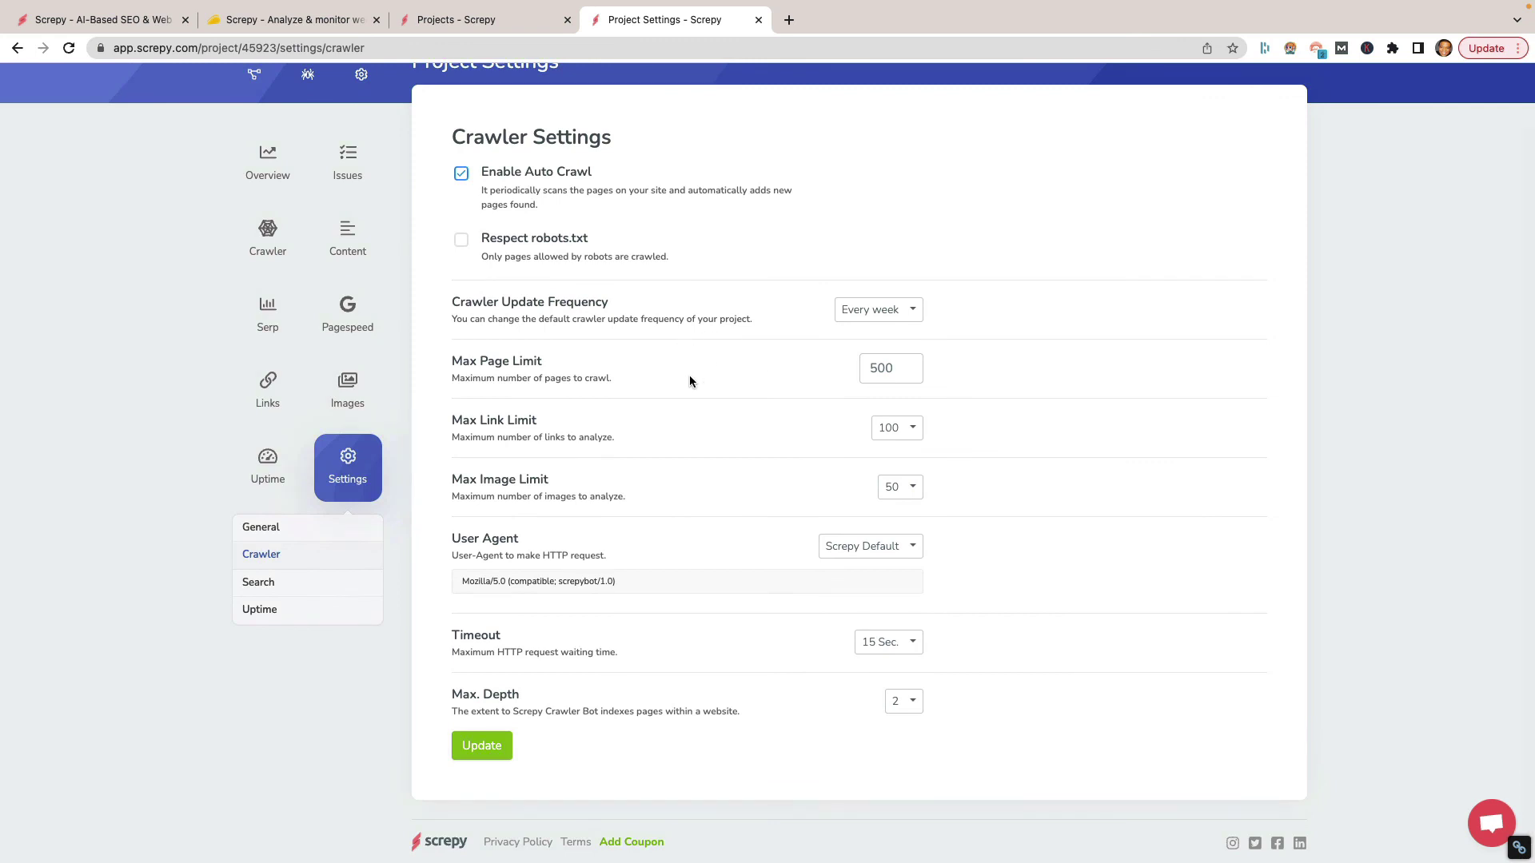
pyautogui.click(899, 375)
pyautogui.write('0')
pyautogui.scroll(-1, 716, 564)
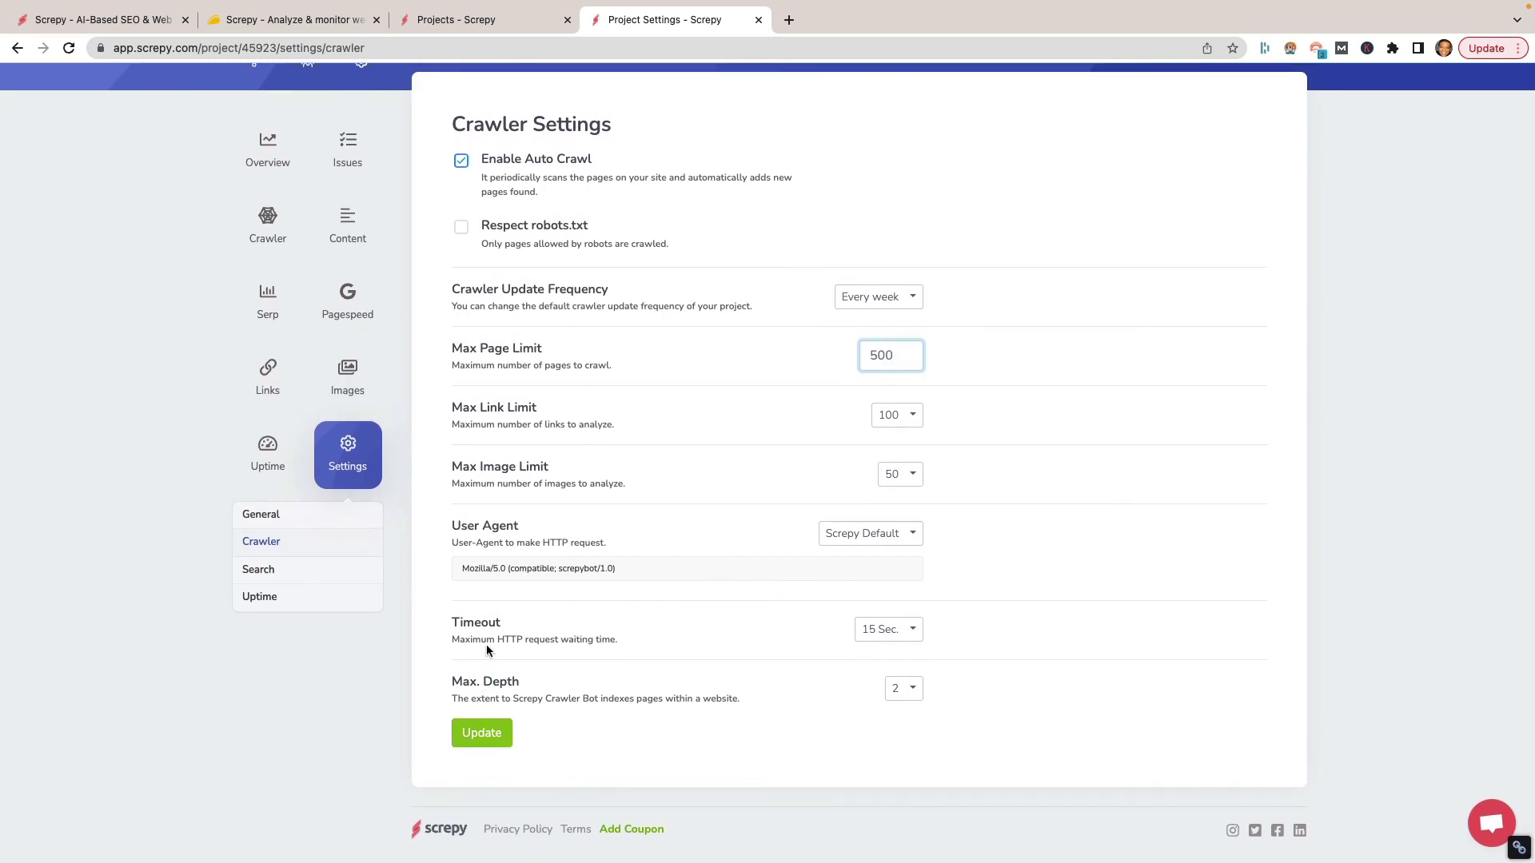
pyautogui.click(888, 543)
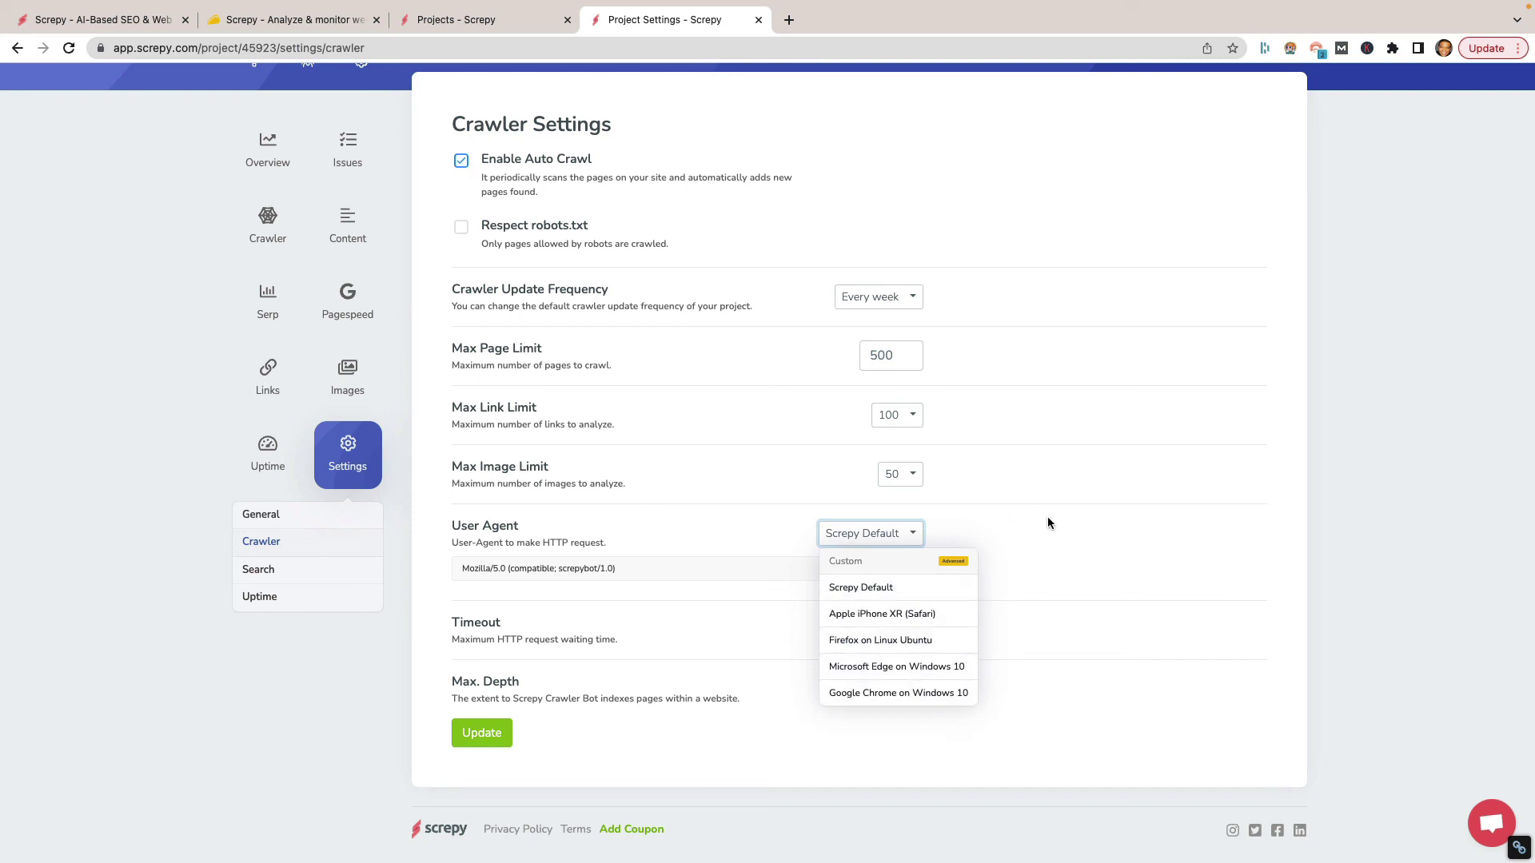
pyautogui.click(1021, 564)
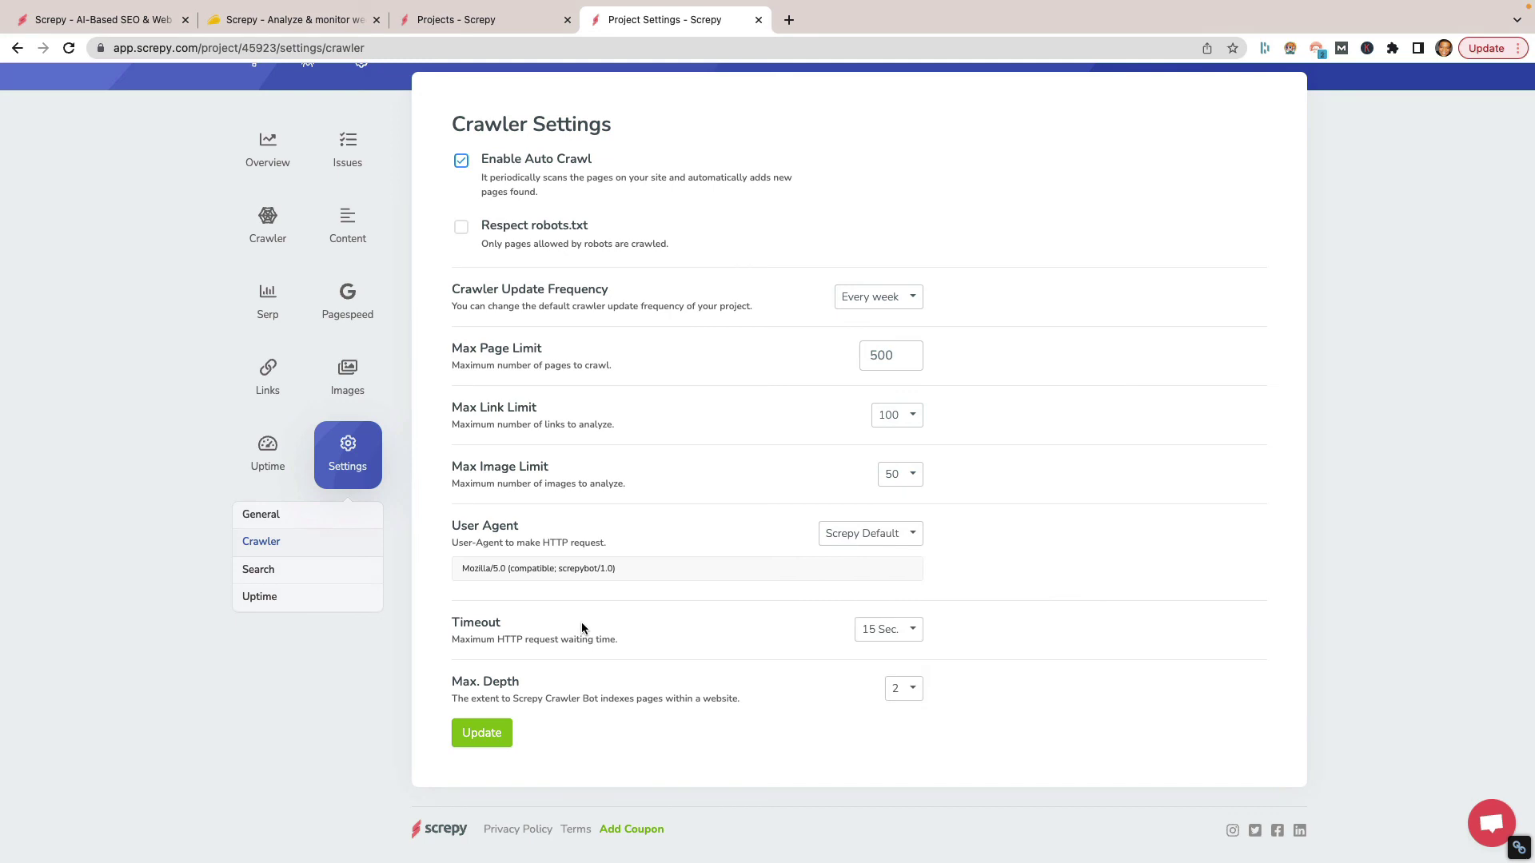
pyautogui.scroll(2, 552, 512)
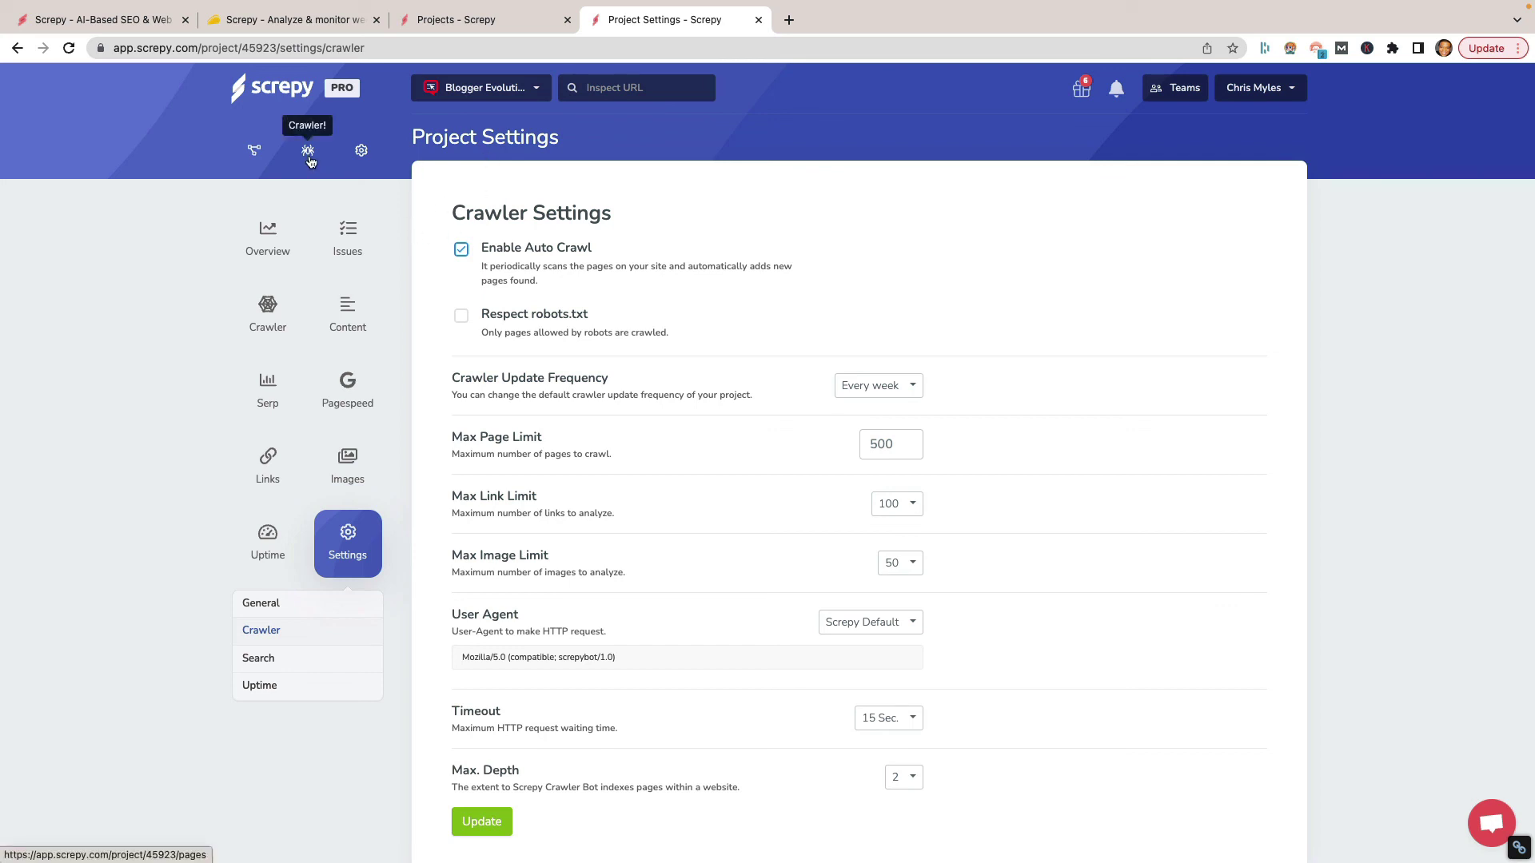
# Step: On the AppSumo Screpy page, highlight the $49 deal's 60-day money-back guarantee text
pyautogui.click(292, 19)
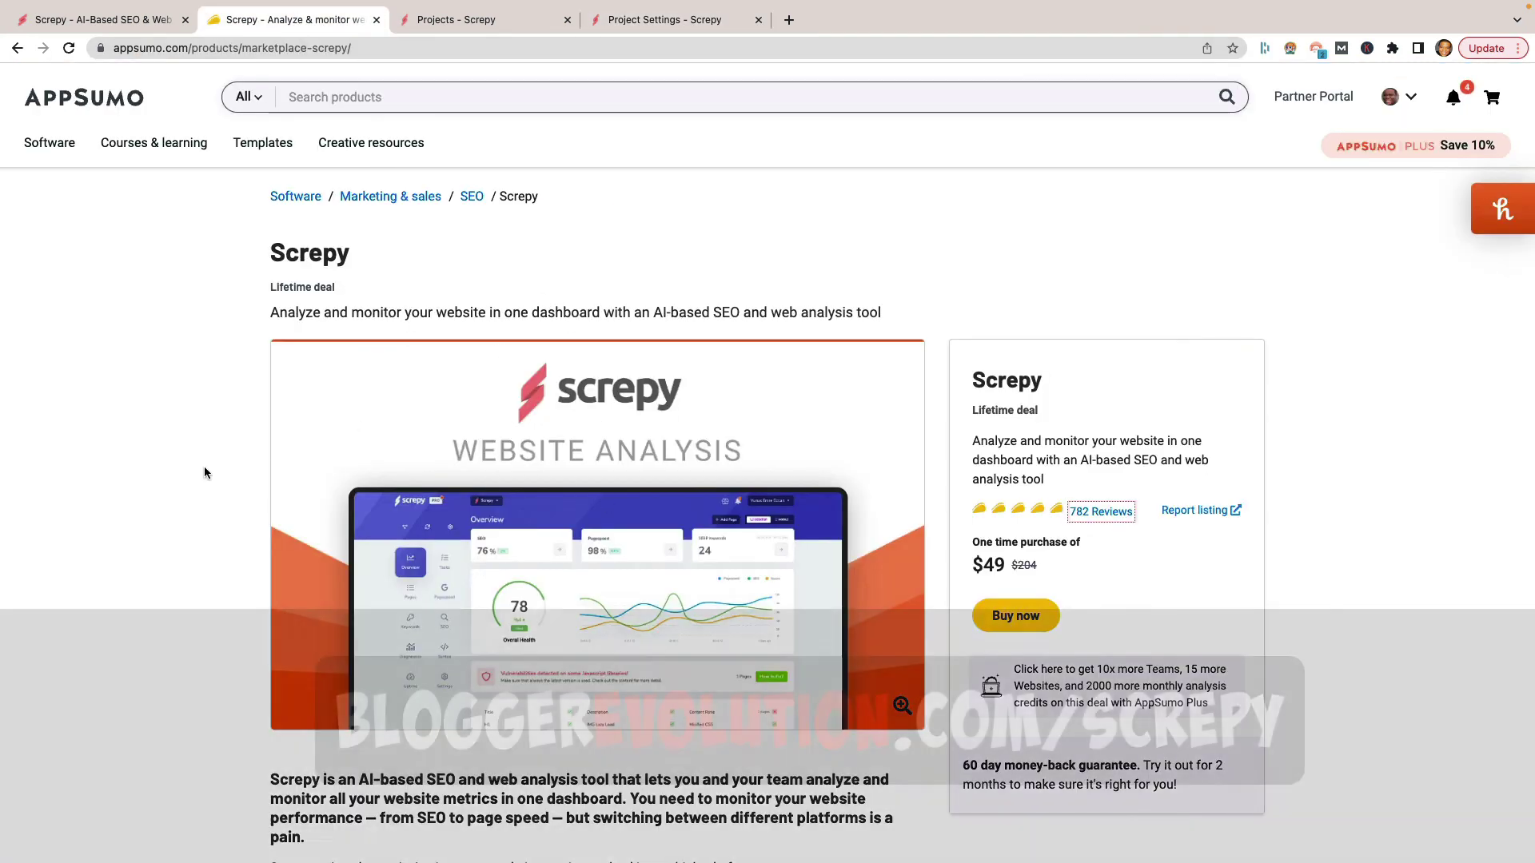
pyautogui.scroll(-2, 196, 487)
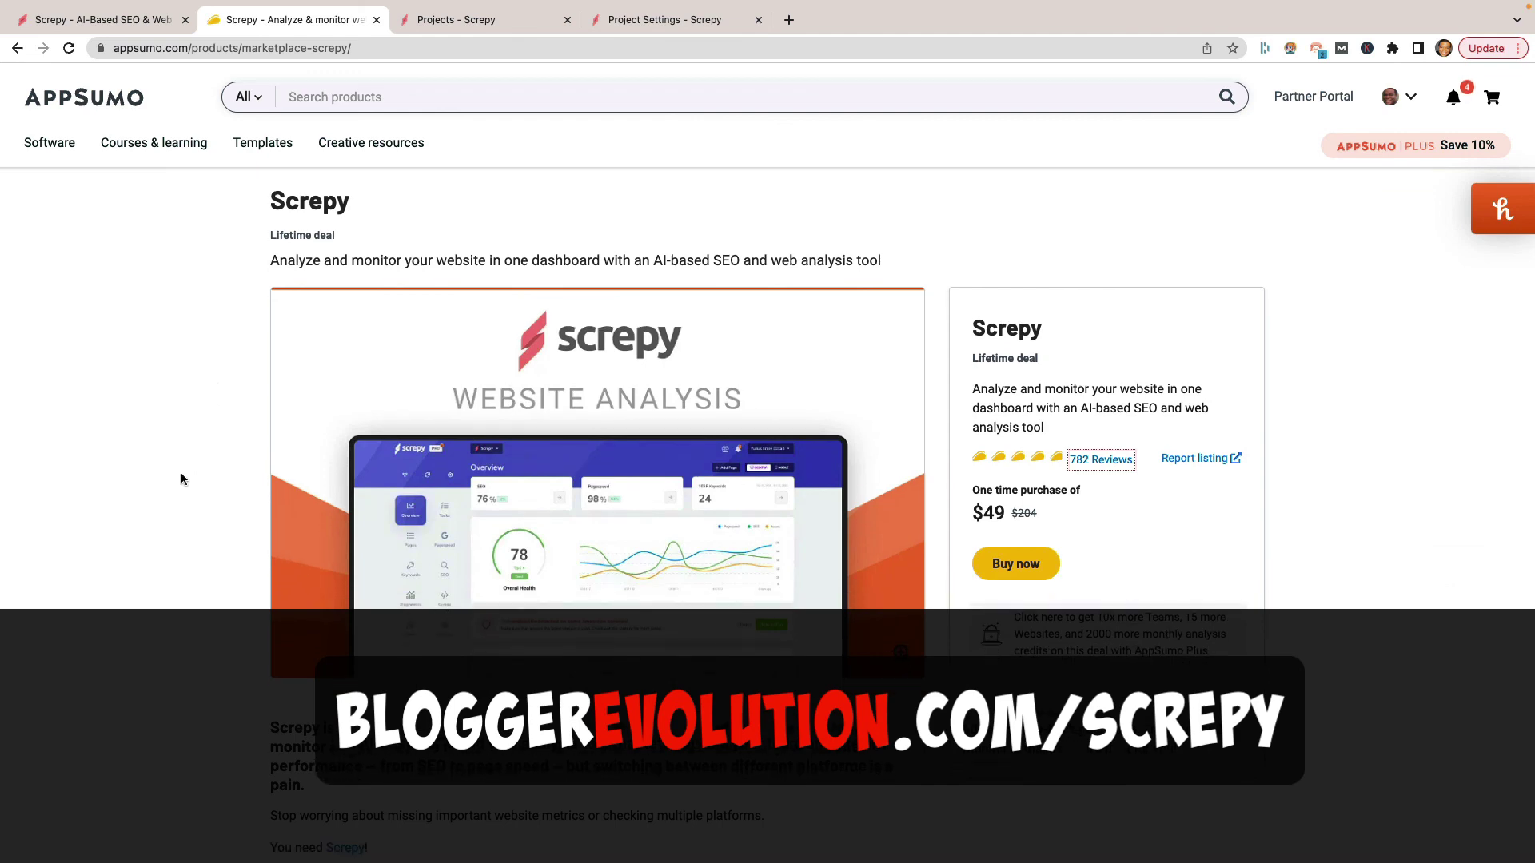
pyautogui.scroll(-4, 181, 478)
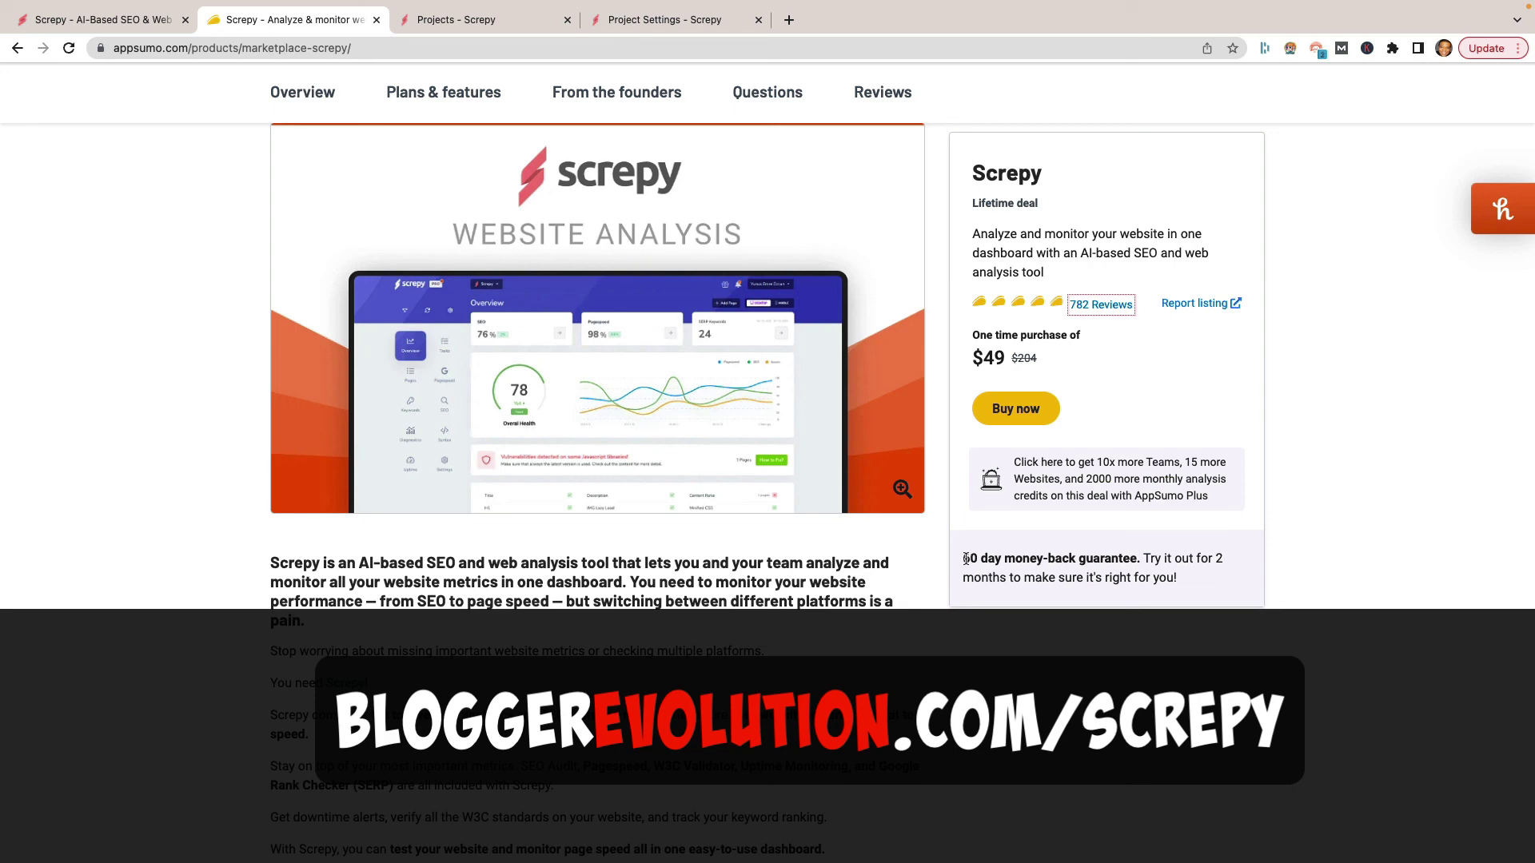
pyautogui.moveTo(965, 560); pyautogui.dragTo(1179, 588)
pyautogui.scroll(3, 1130, 616)
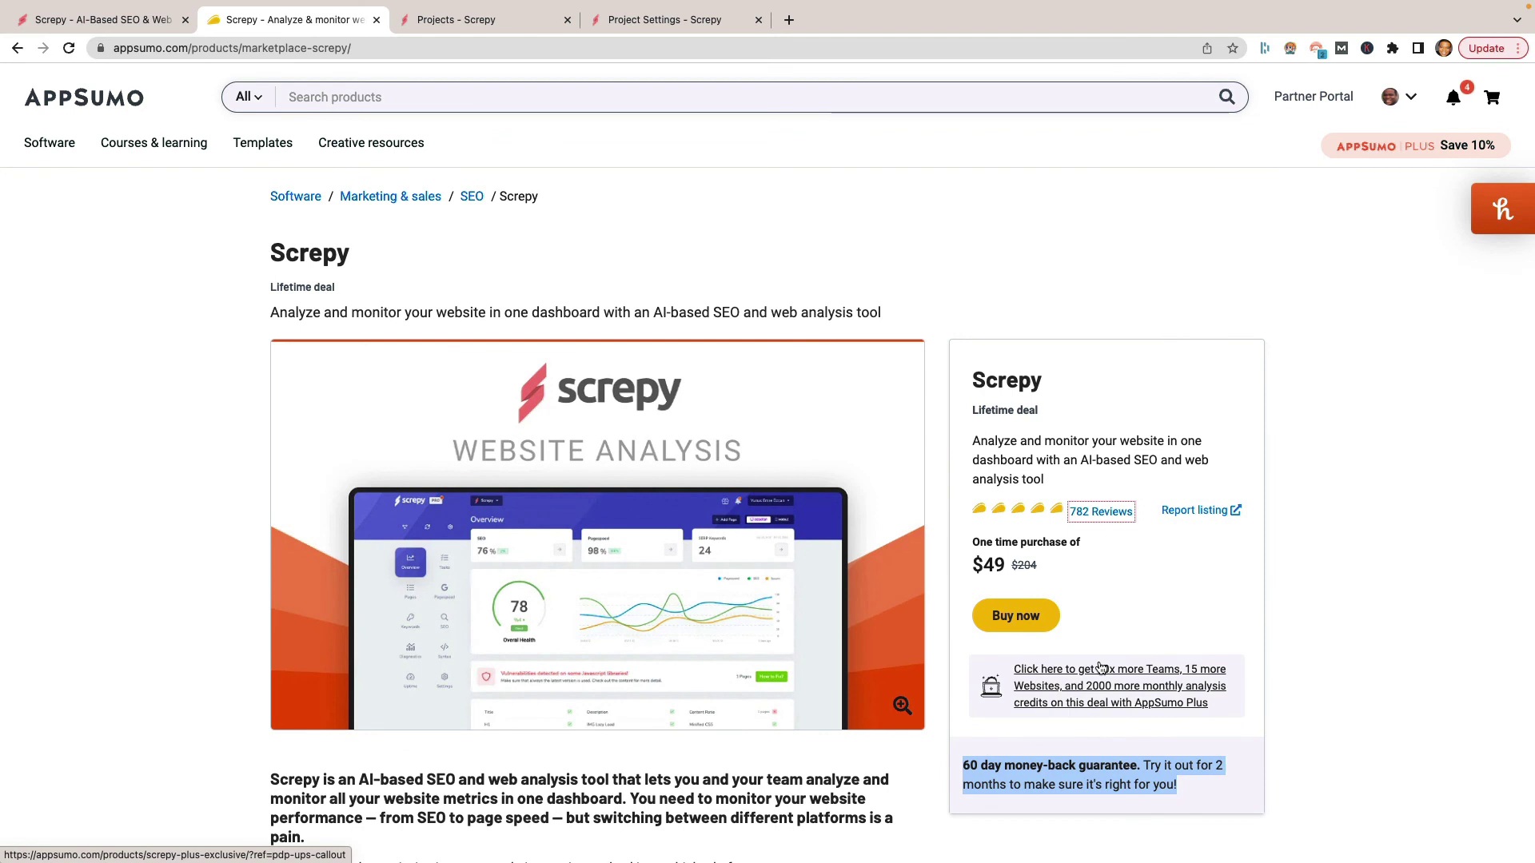
pyautogui.click(1031, 748)
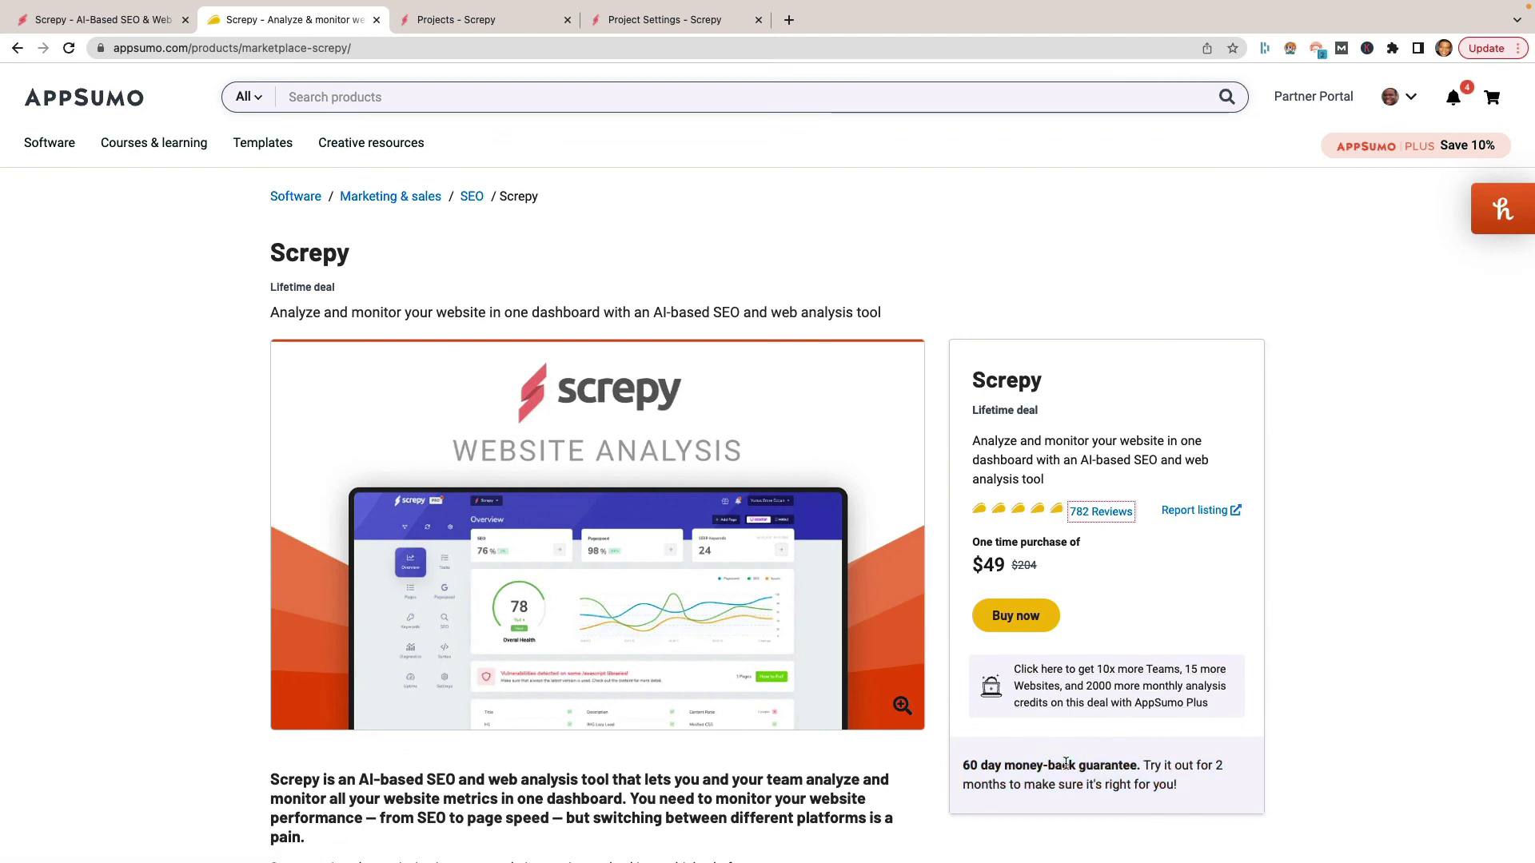